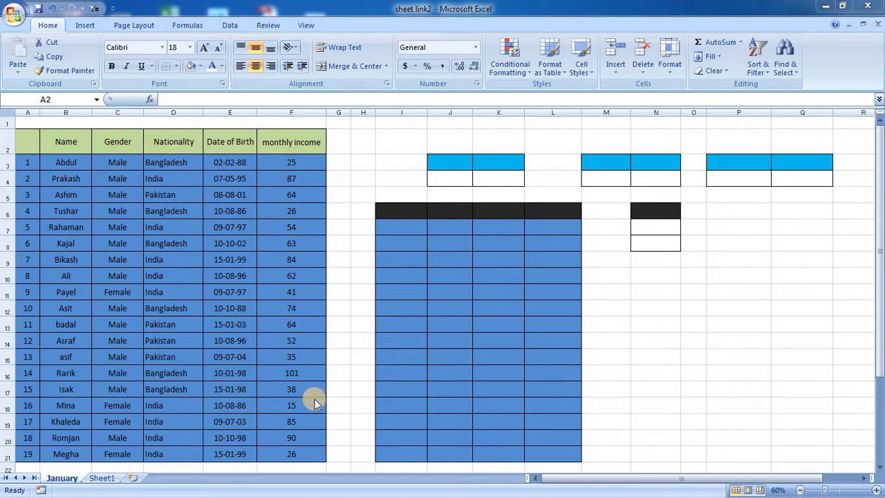
- Select the table A2:F21, then narrow the selection to the header row B2:F2
click(22, 140)
drag(24, 140, 289, 448)
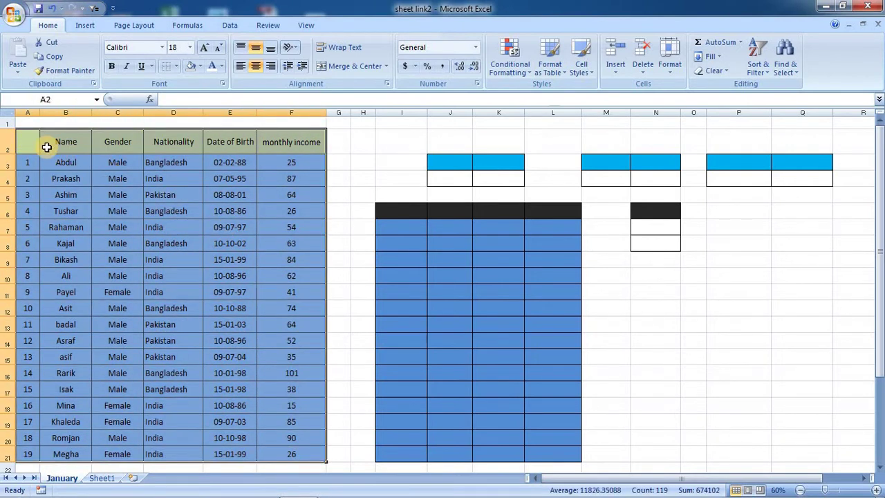
mouse_move(29, 142)
mouse_down()
mouse_move(296, 173)
mouse_move(302, 452)
mouse_up()
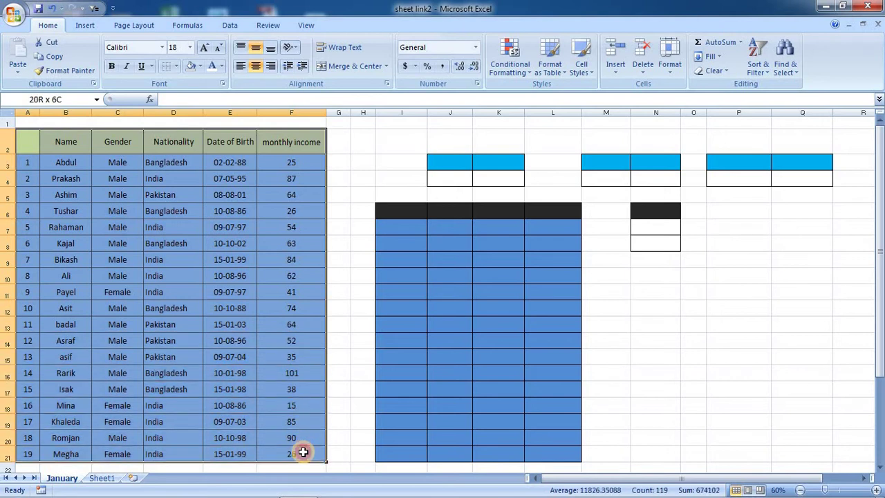
click(340, 228)
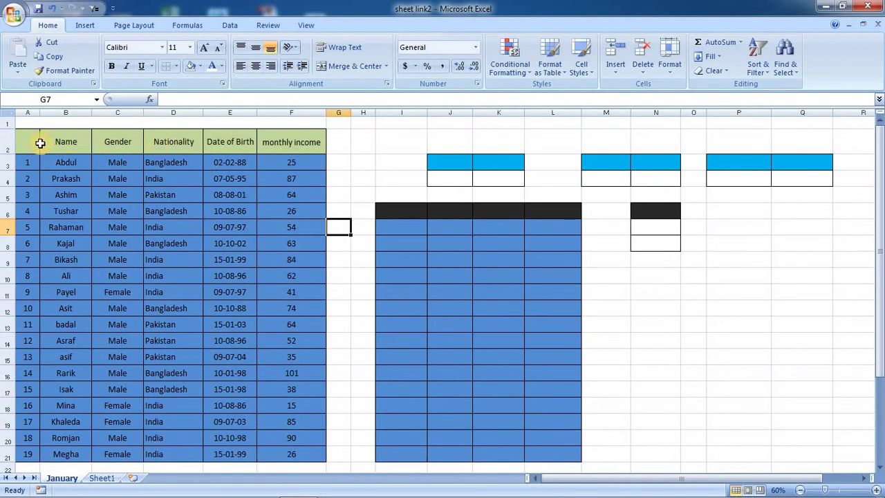
drag(45, 142, 291, 145)
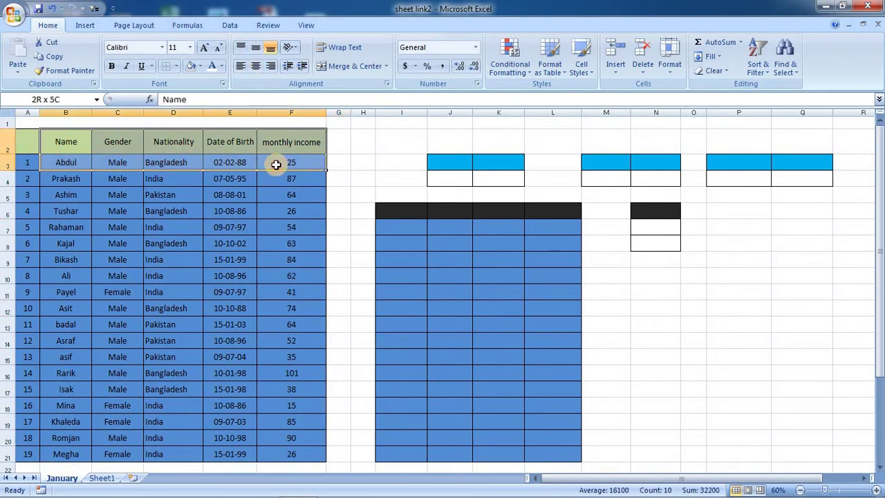
- Toggle Filter on the Data tab, filter by a Male cell, then clear it with Ctrl+Shift+L
click(229, 25)
click(342, 61)
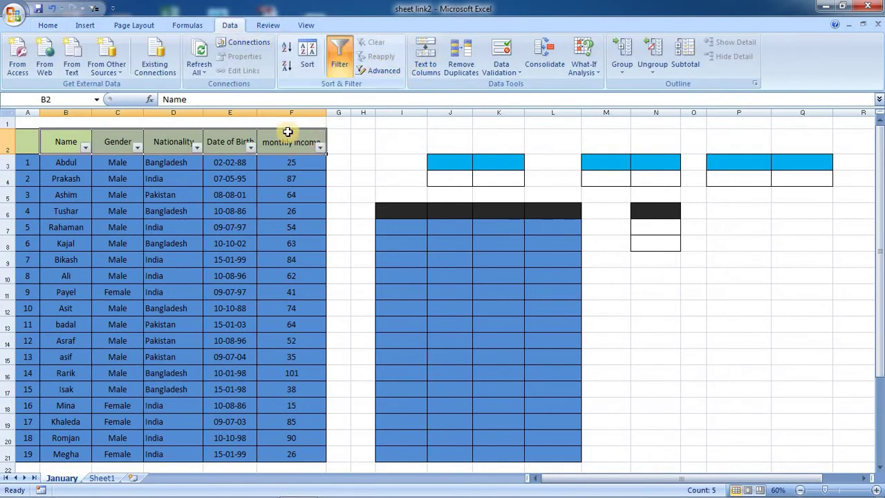
click(197, 148)
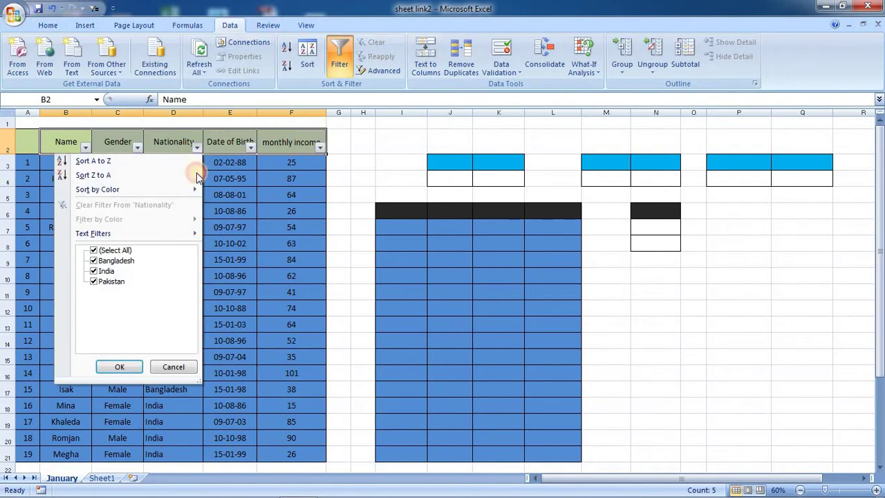
click(374, 177)
click(340, 55)
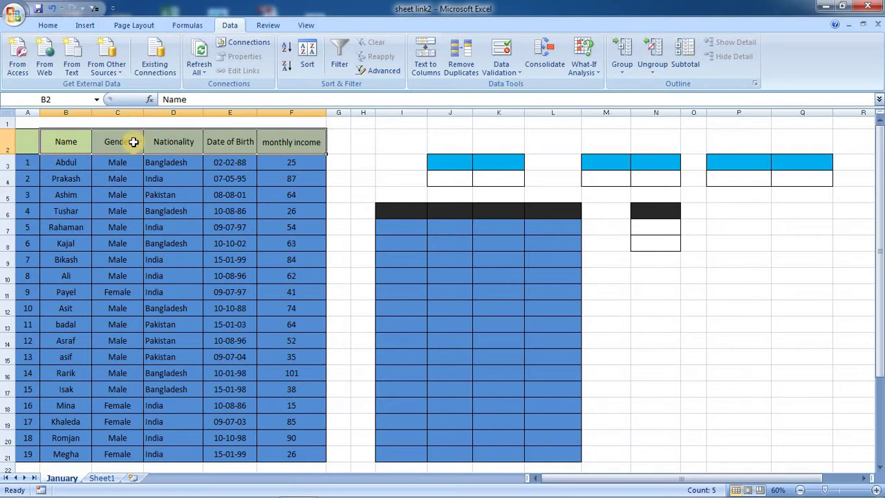
click(118, 242)
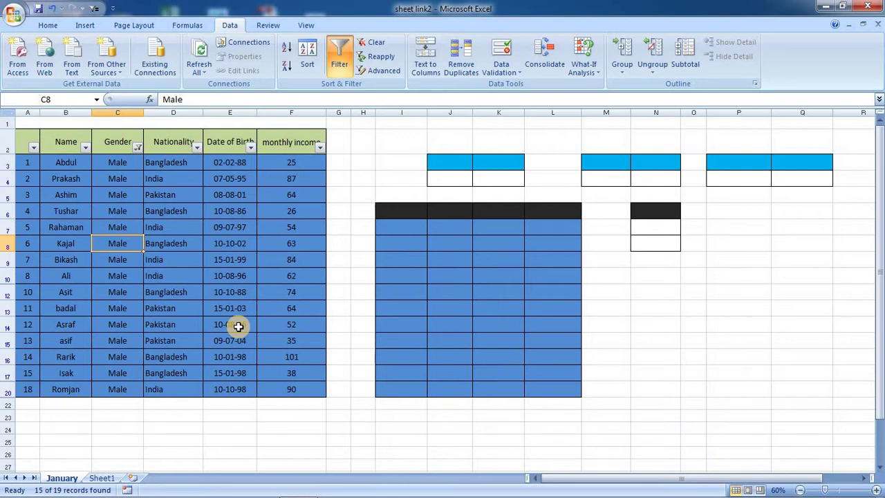
key(ctrl+shift+l)
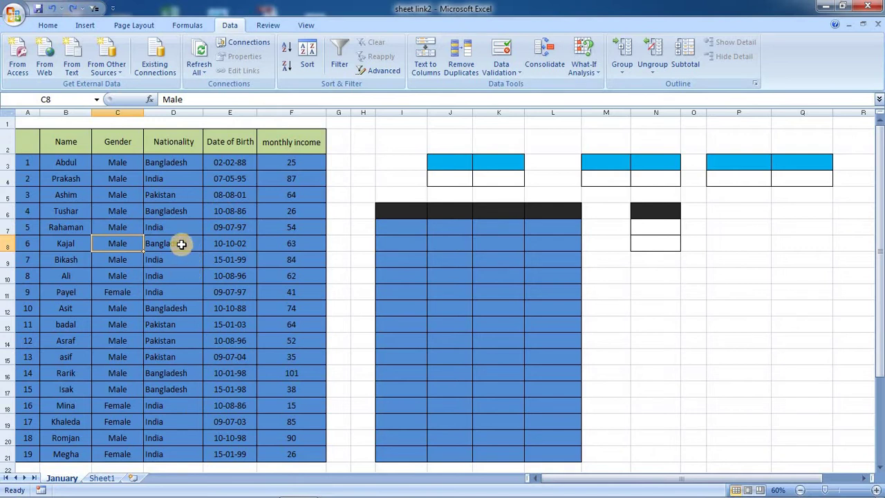
click(181, 244)
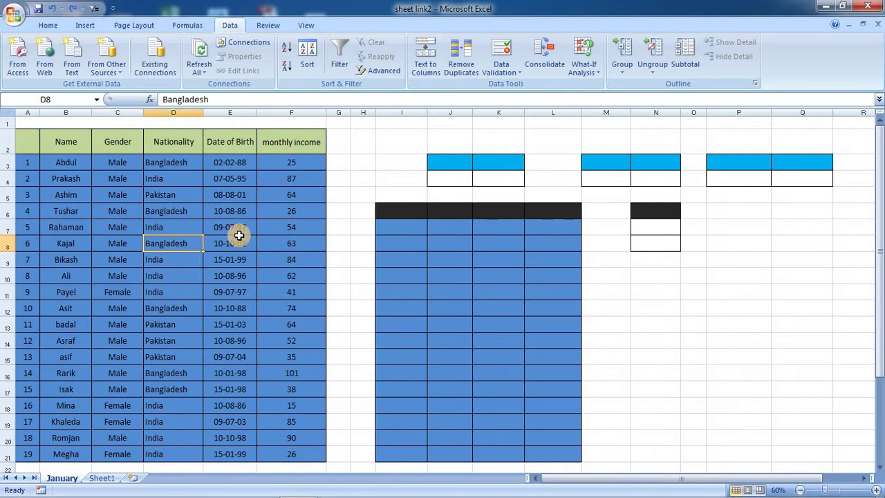
key(alt+4)
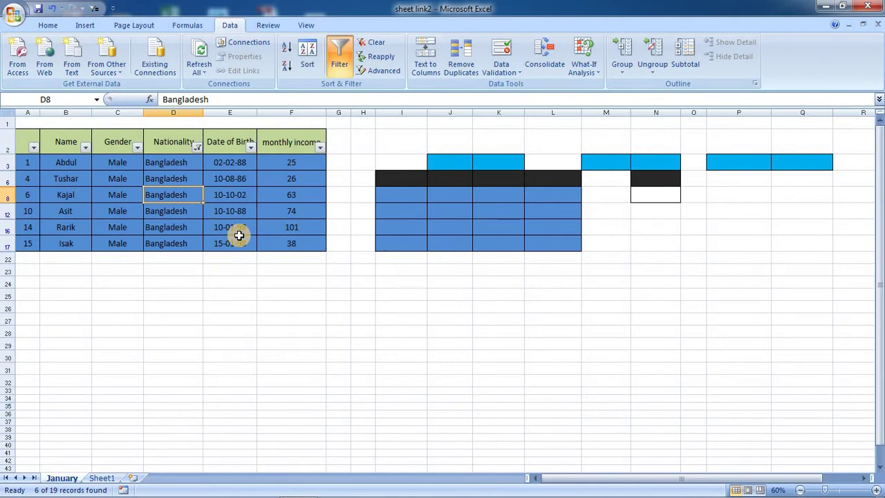
key(alt+4)
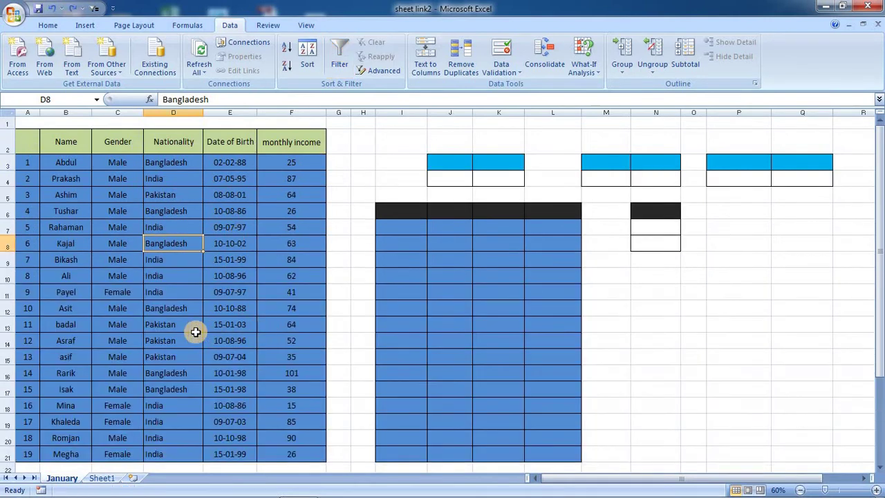
click(172, 262)
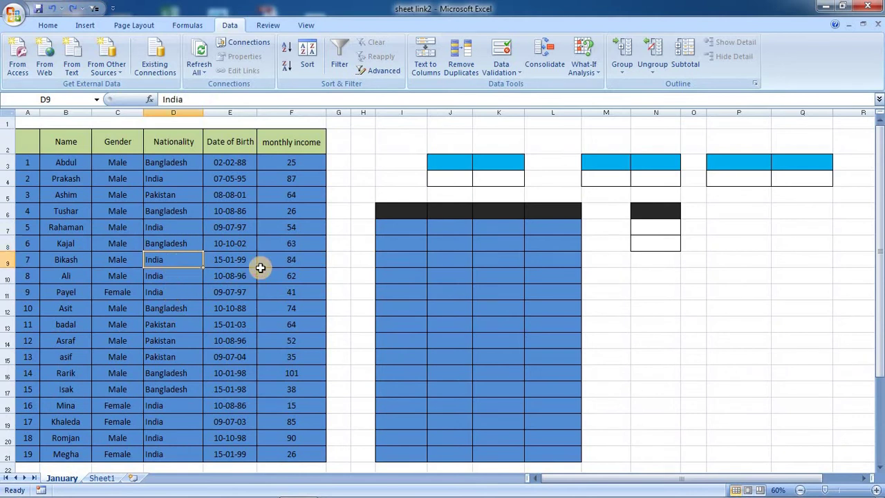
key(alt+4)
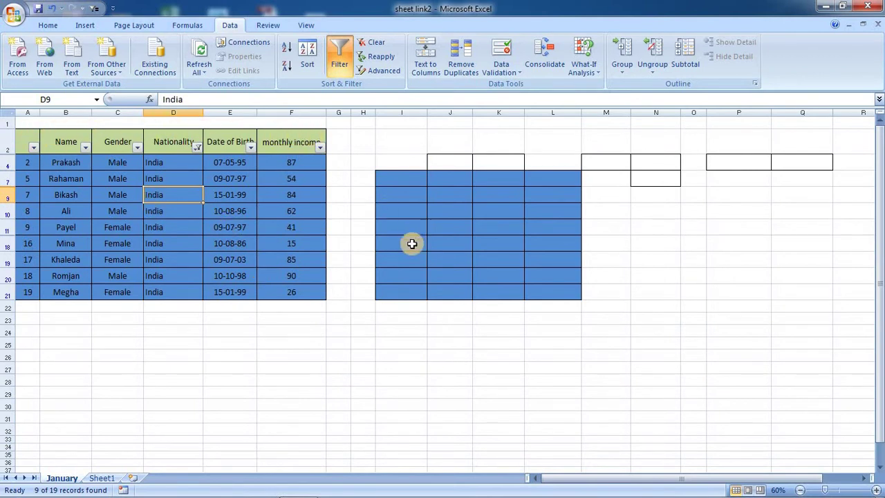
key(alt+4)
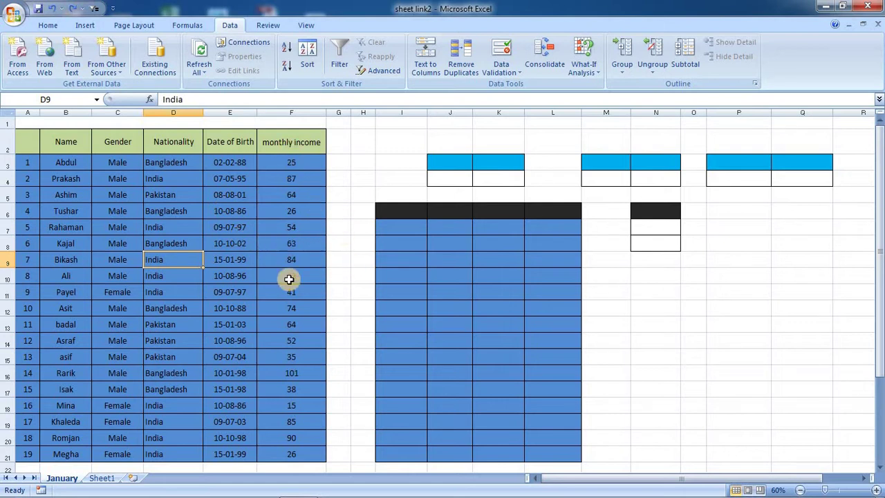
- Enter the criterion >50 in F22 under monthly income
scroll(290, 283, down, 1)
scroll(297, 207, up, 1)
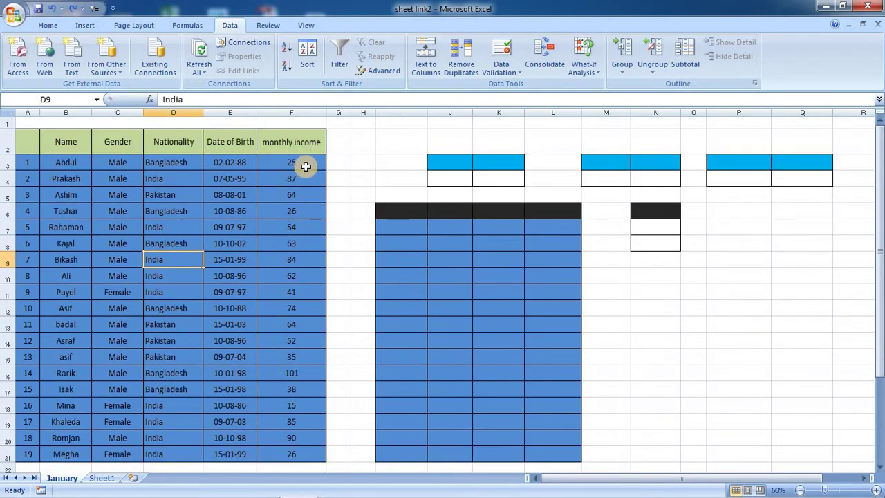
scroll(310, 253, down, 1)
scroll(312, 180, up, 1)
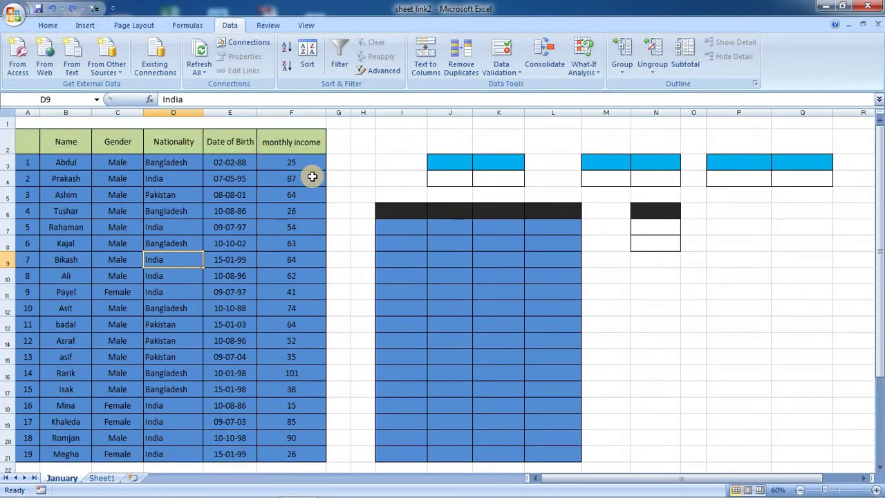
click(283, 467)
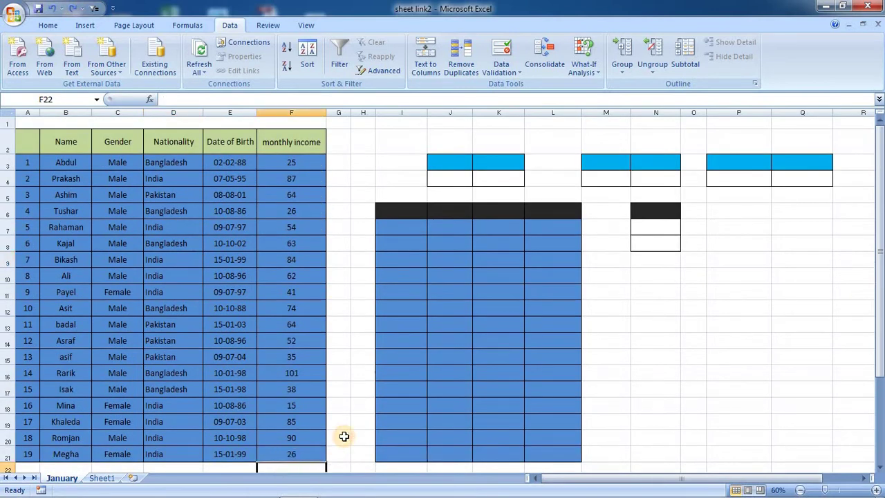
text(>50)
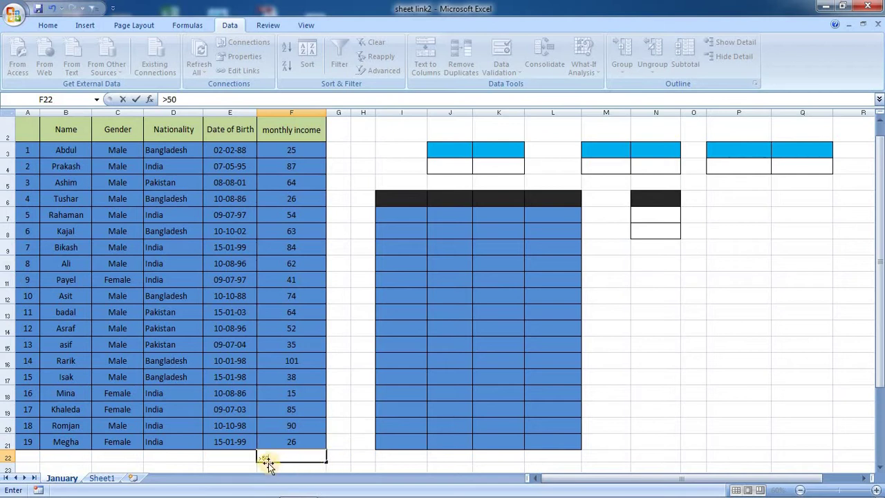
key(Return)
- Test-filter monthly income by >50, turn the filter off, and begin a criterion in E22
click(306, 458)
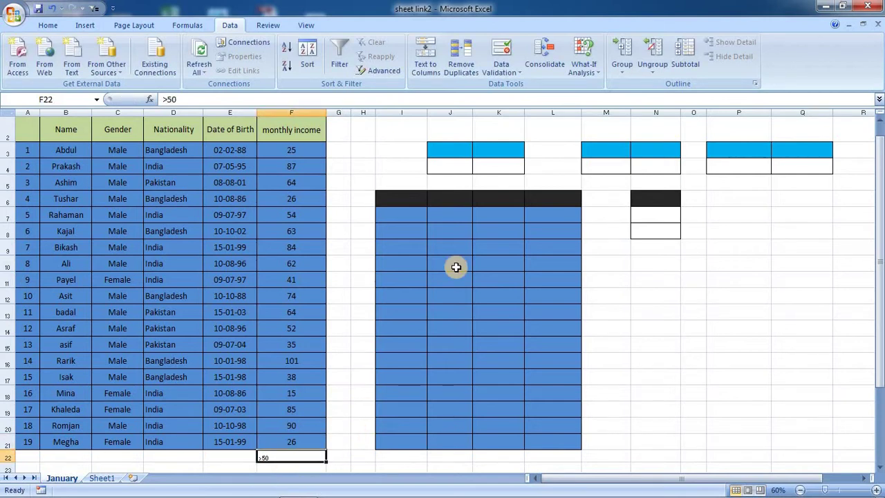
key(alt+a)
key(t)
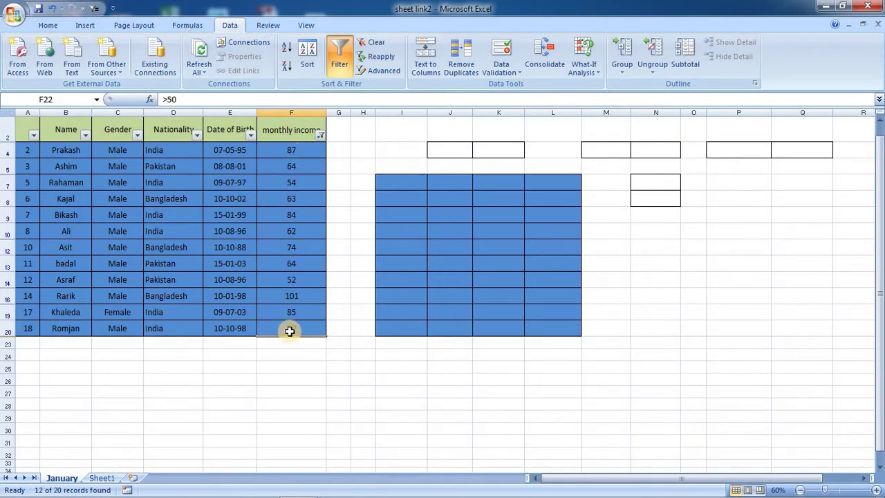
key(alt+a)
key(t)
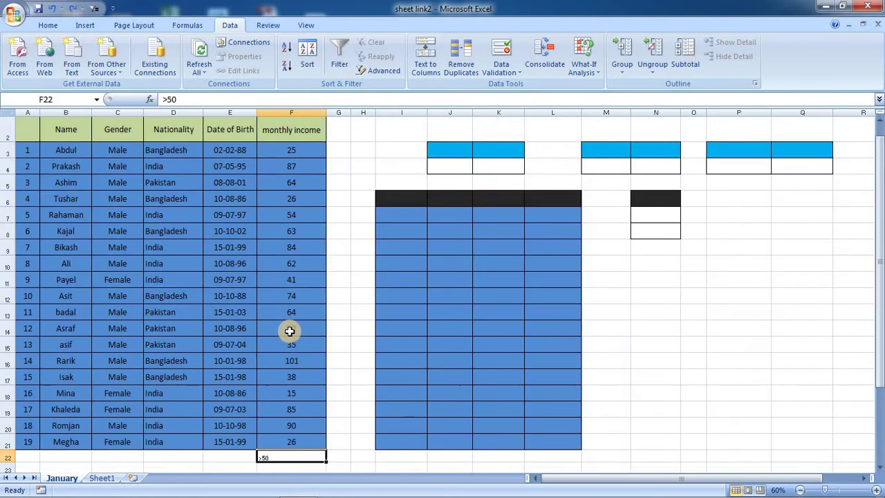
click(233, 455)
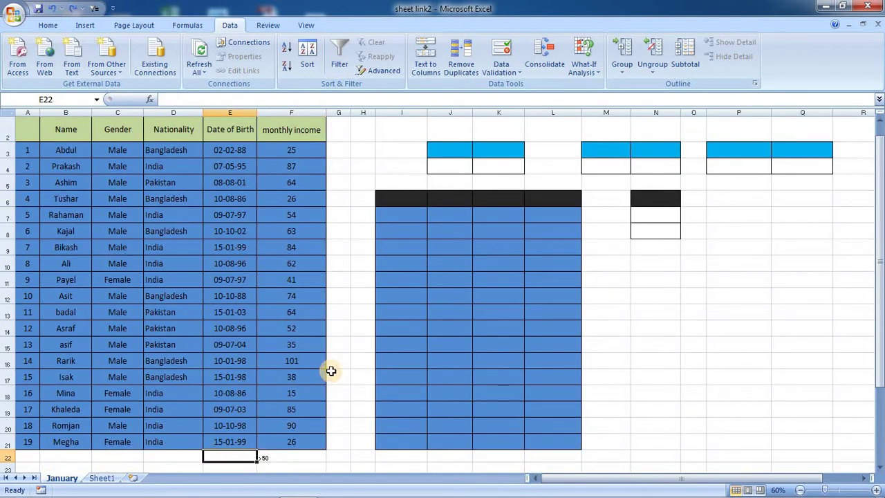
text(>01-01-2000)
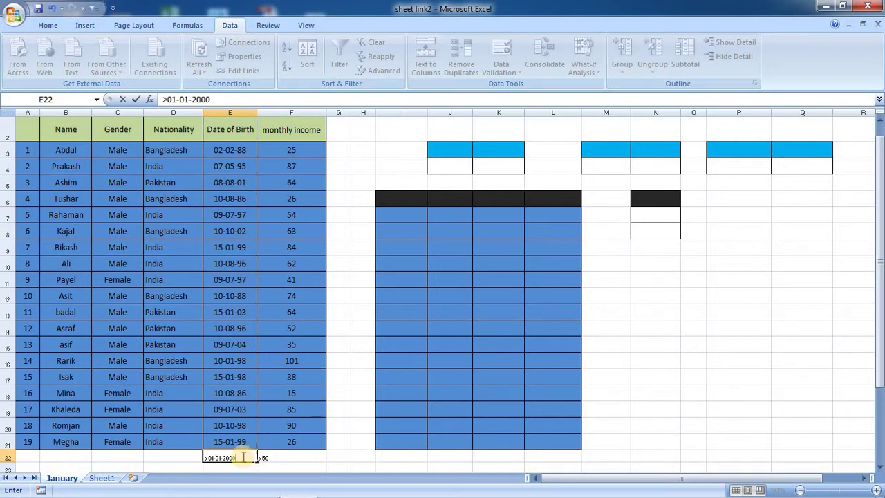
- Keep >01-01-2000 in E22, clear F22, and test the birth-date filter before removing it
click(293, 457)
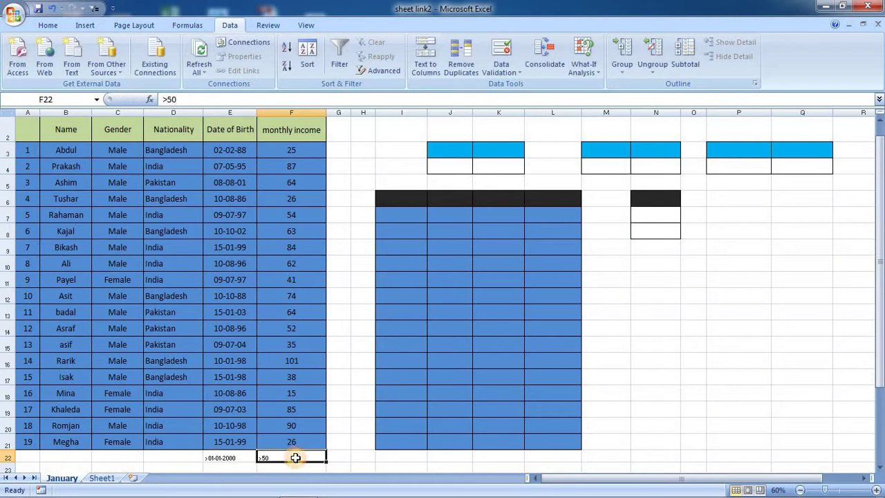
key(Delete)
click(252, 462)
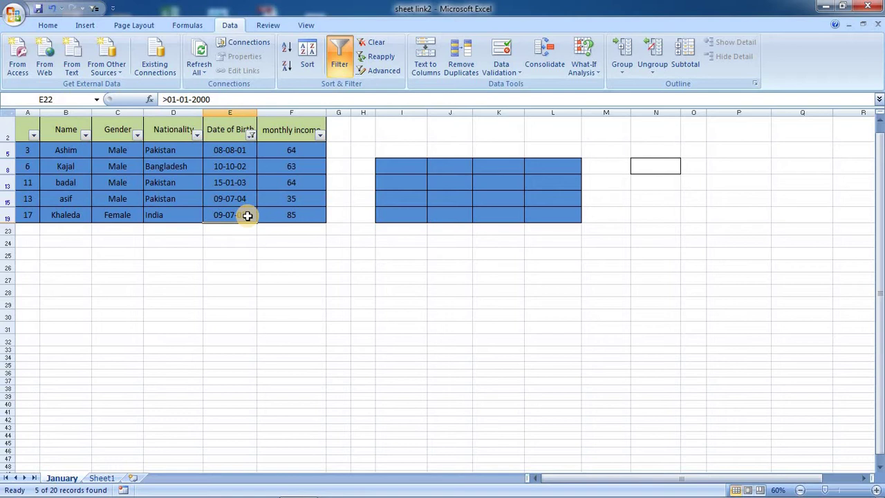
key(ctrl+shift+l)
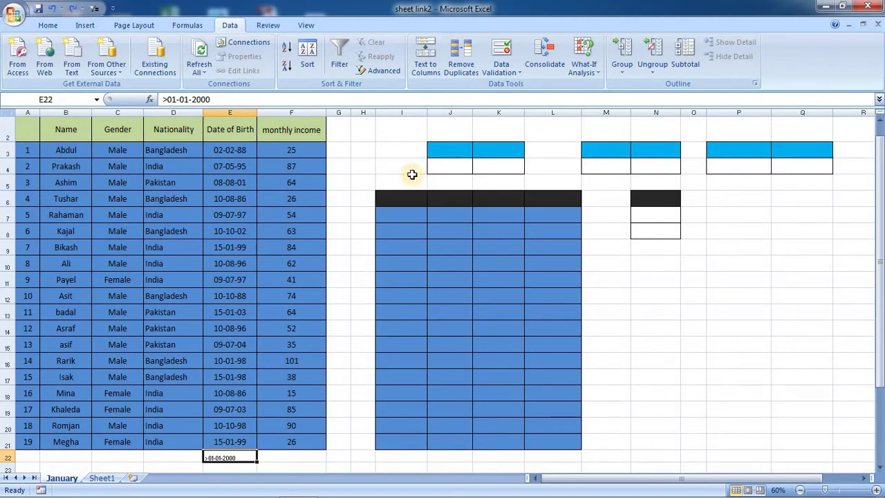
- Select a Bangladesh cell and open the Customize Quick Access Toolbar dropdown
click(188, 233)
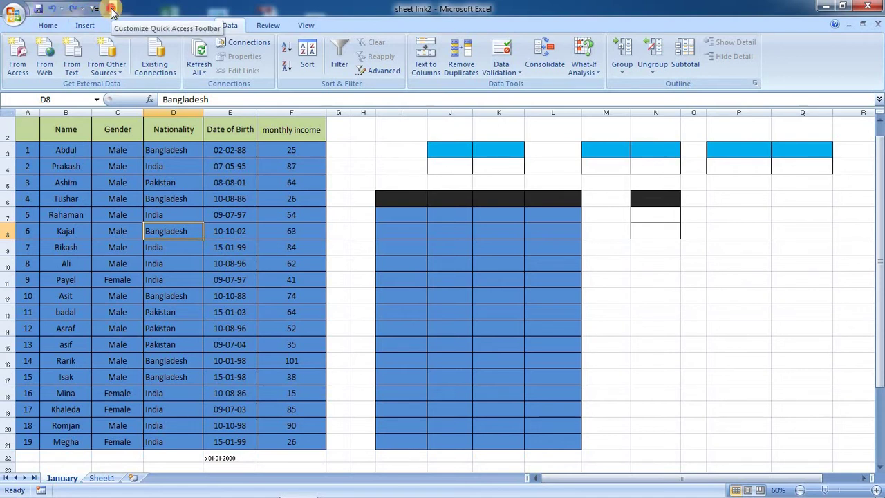
click(112, 8)
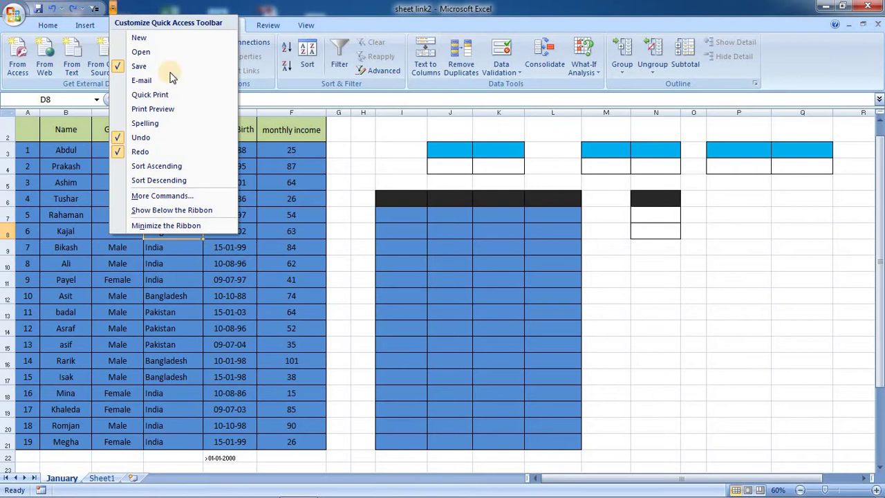
- Open More Commands and look through the toolbar's Save, Undo, Redo and AutoFilter entries
click(186, 195)
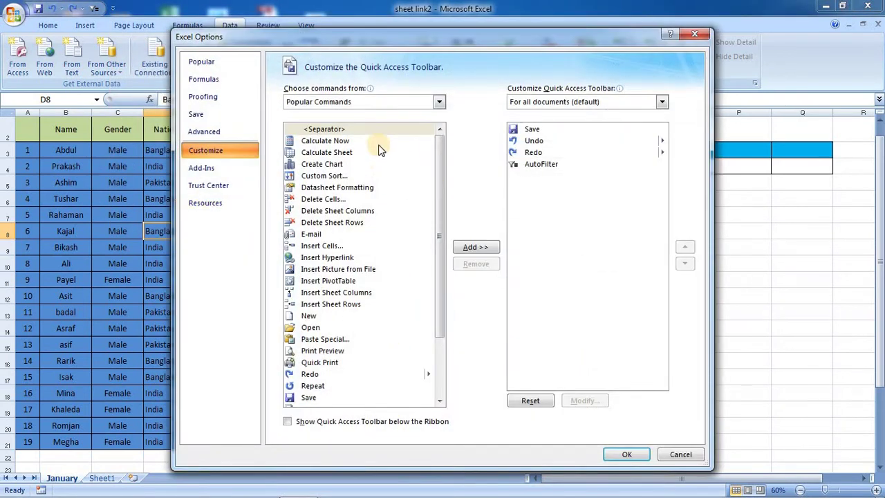
click(531, 130)
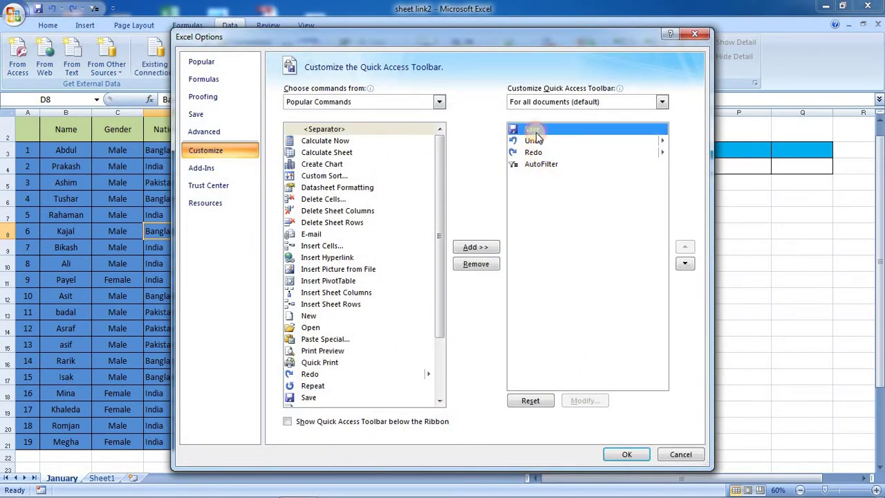
click(534, 140)
click(538, 152)
click(538, 164)
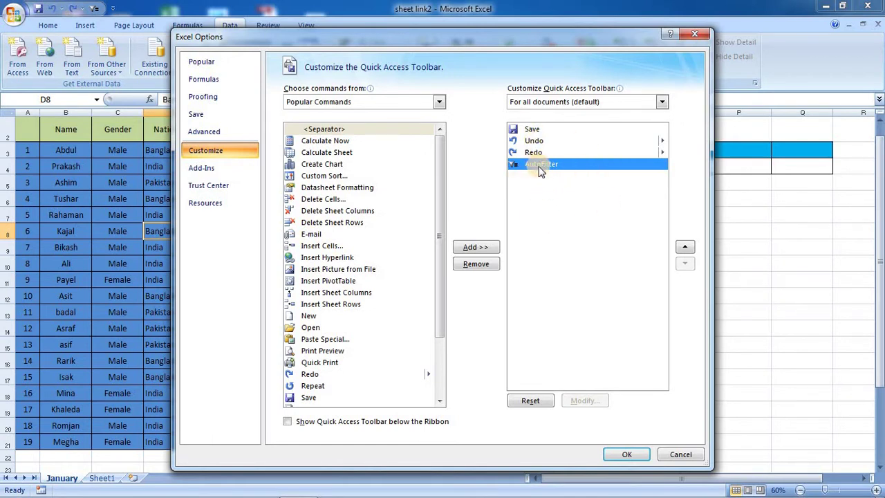
- Set Choose commands from to All Commands and remove AutoFilter from the toolbar list
click(361, 101)
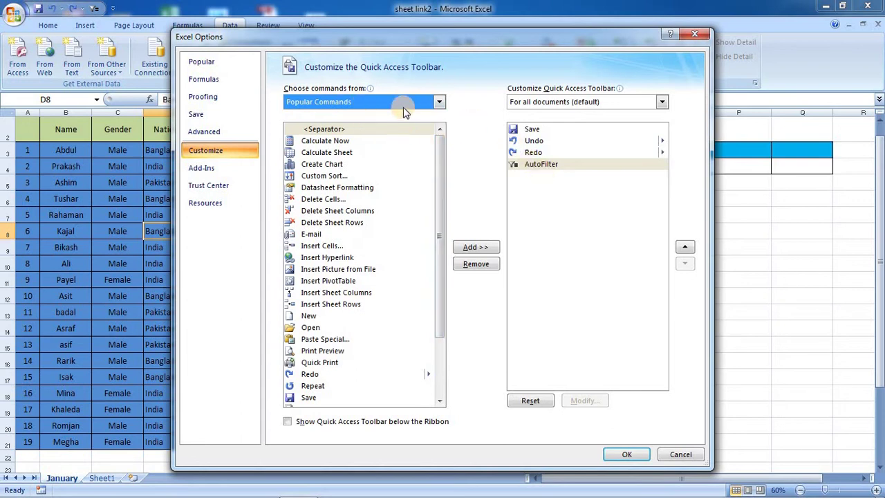
click(436, 102)
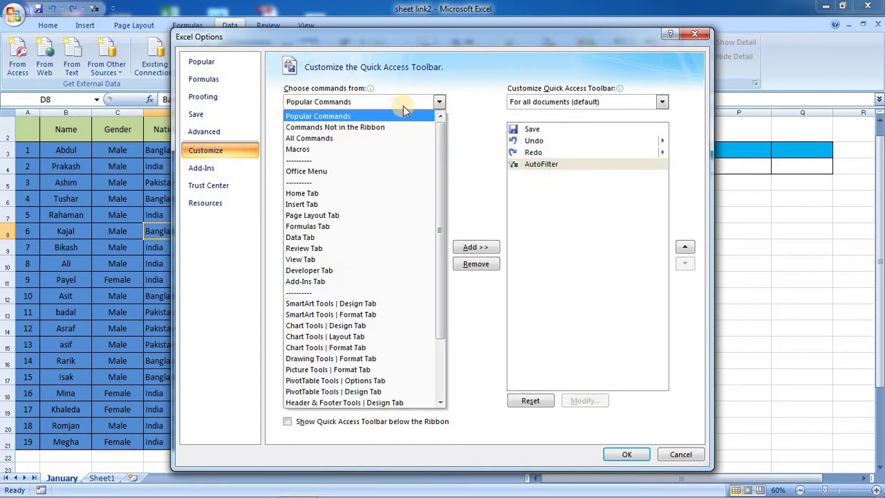
click(321, 139)
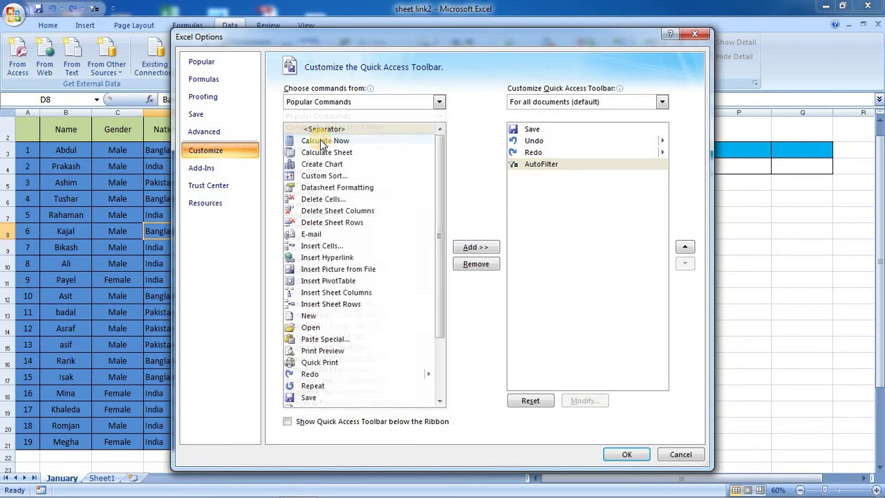
click(442, 171)
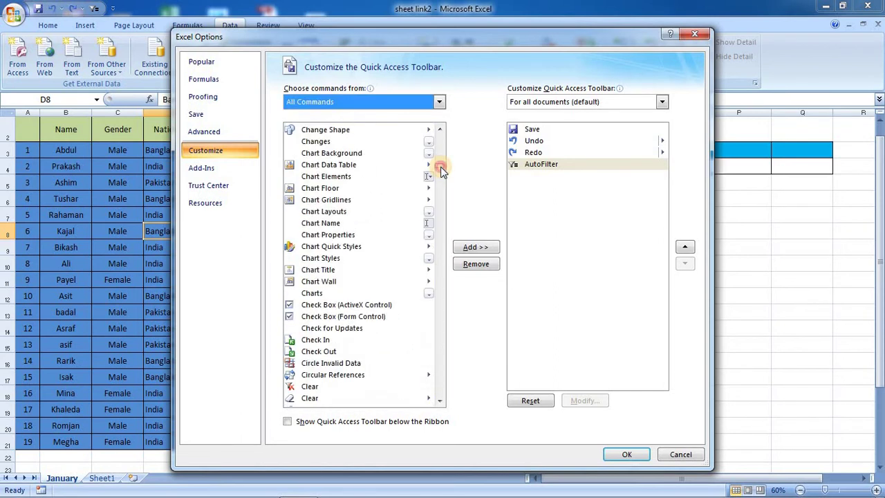
scroll(432, 206, up, 3)
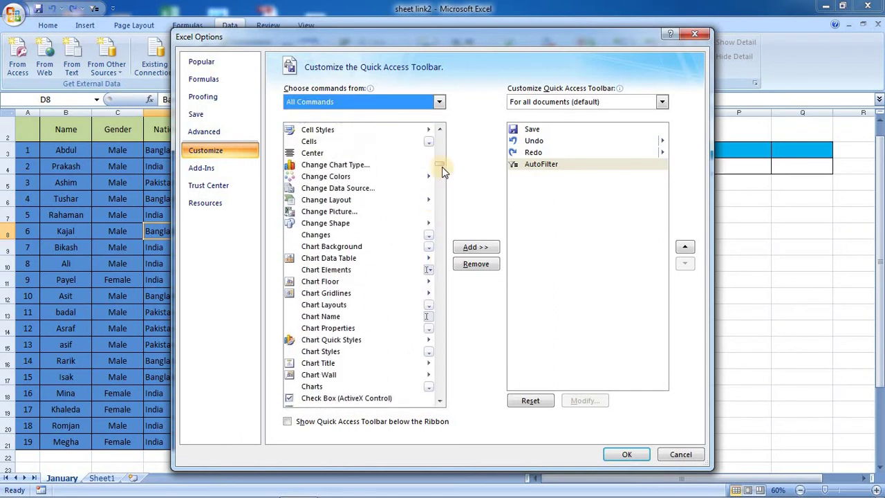
click(526, 164)
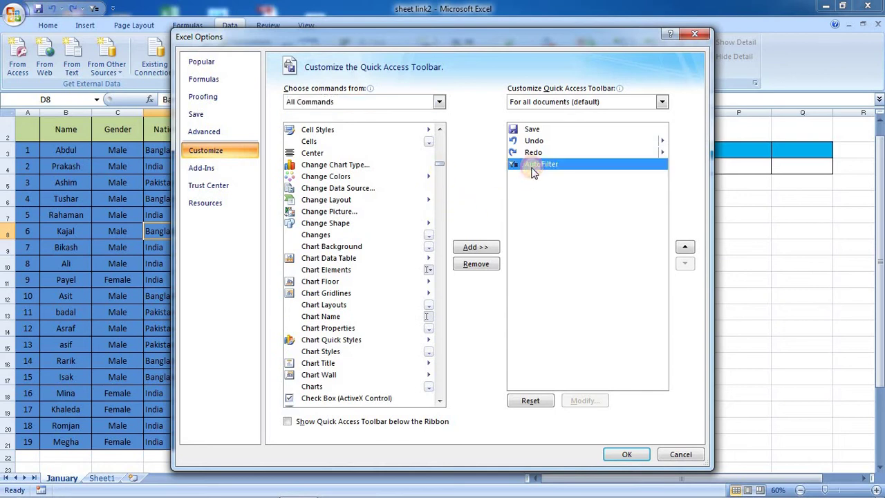
click(483, 264)
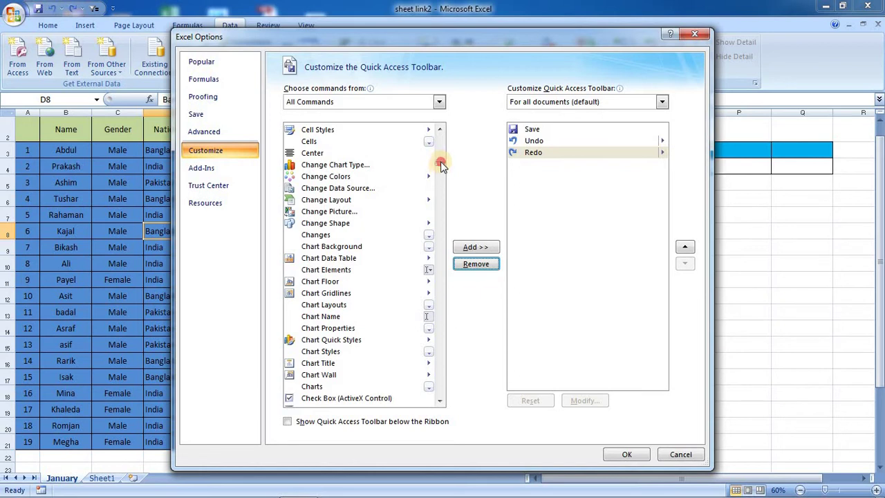
- Find AutoFilter in All Commands, add it to the toolbar, and confirm with OK
drag(441, 164, 442, 133)
scroll(380, 214, down, 1)
scroll(375, 249, down, 4)
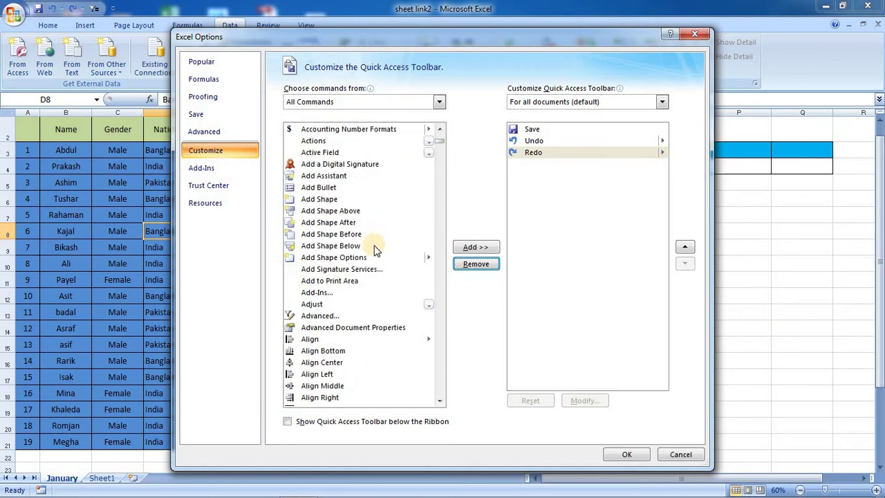
scroll(367, 262, down, 2)
scroll(318, 286, down, 3)
scroll(315, 291, up, 1)
scroll(314, 294, down, 1)
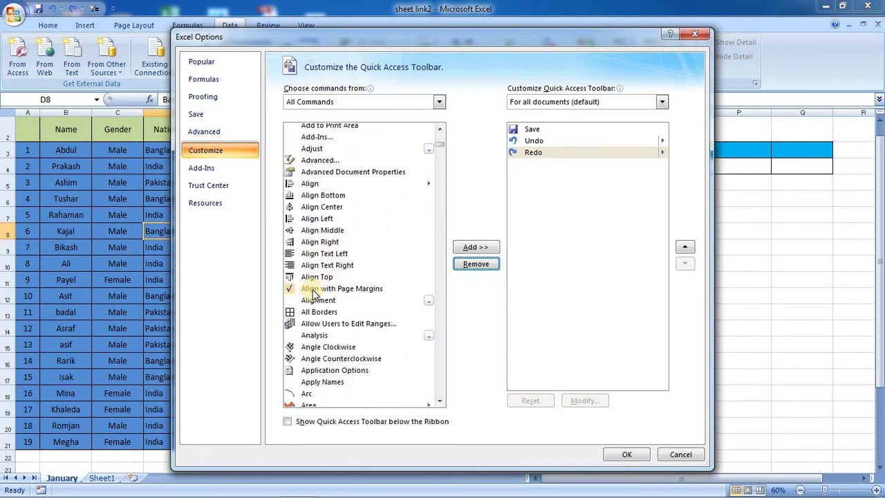
scroll(317, 335, down, 3)
scroll(317, 346, down, 4)
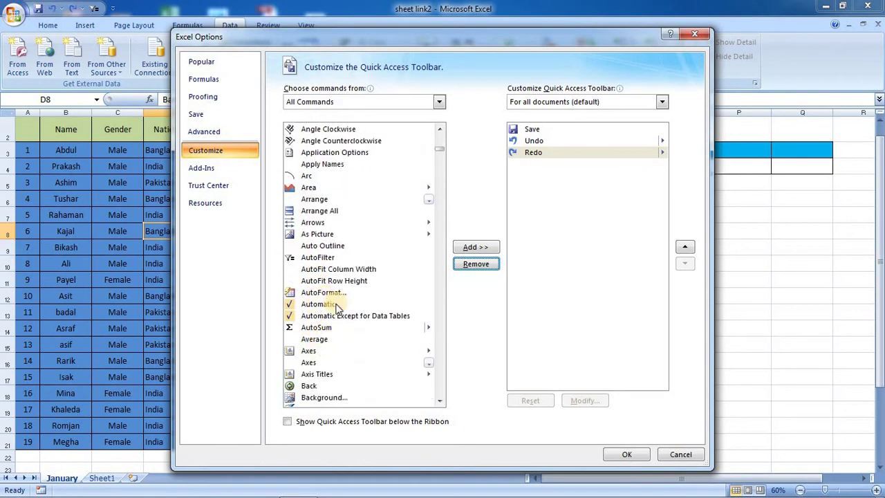
click(313, 257)
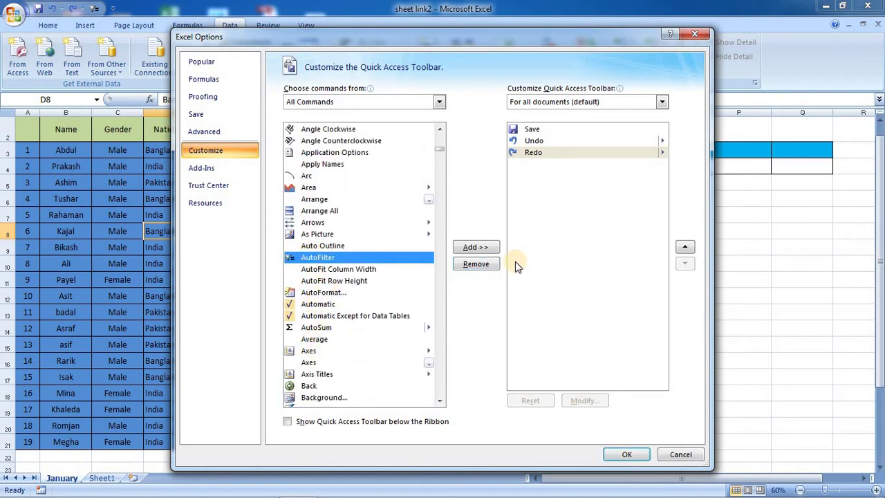
click(471, 247)
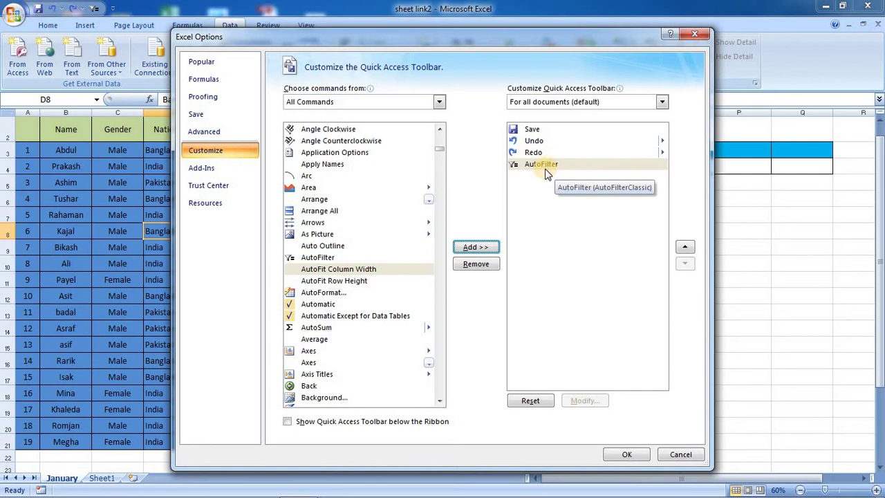
click(628, 454)
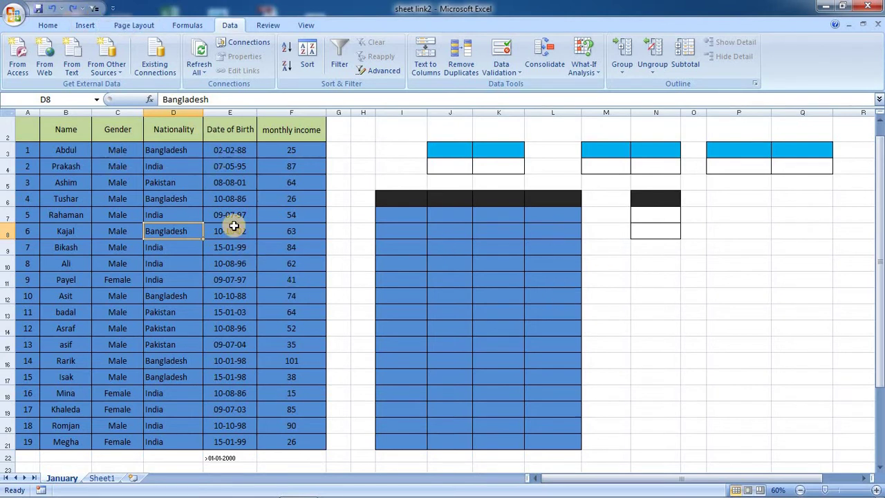
- Select cell E22 holding the >01-01-2000 criterion
click(232, 455)
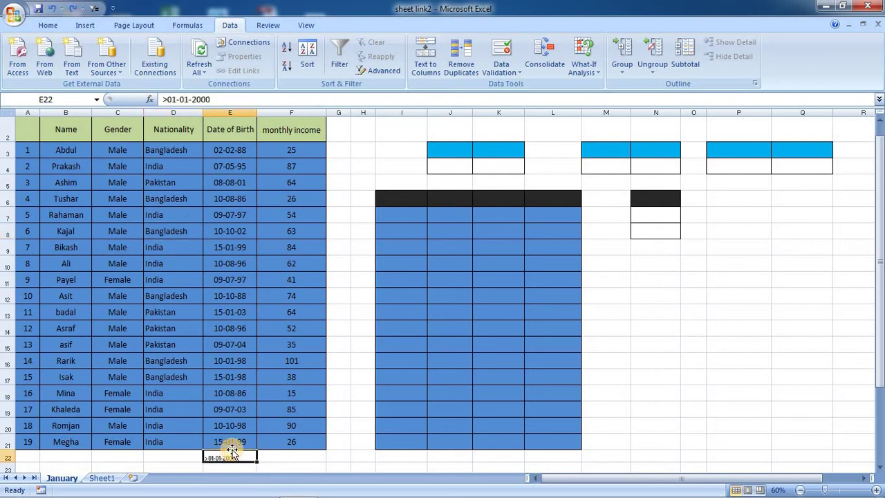
- Clear E22, filter to Female employees from C11 with Alt+4, then remove the filter
key(Delete)
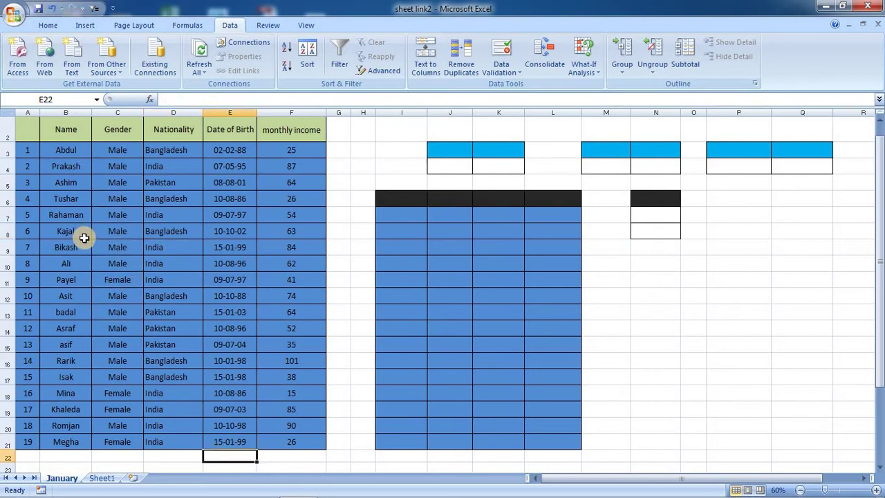
click(113, 281)
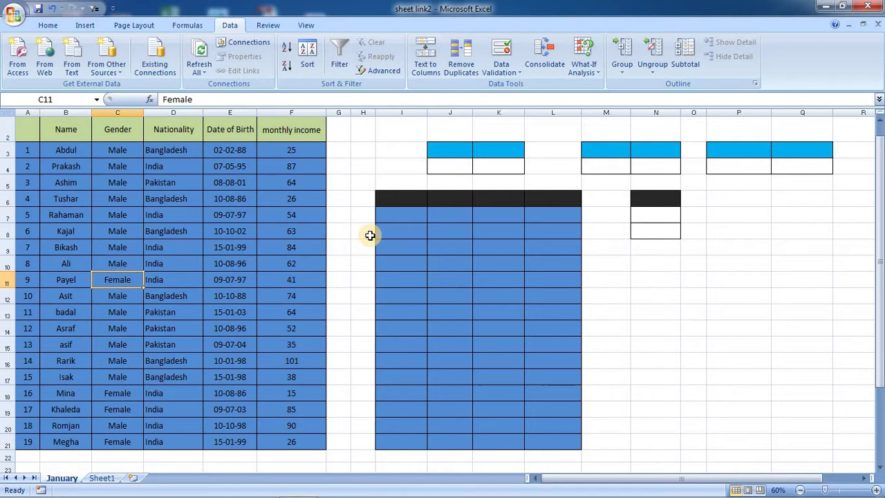
key(alt)
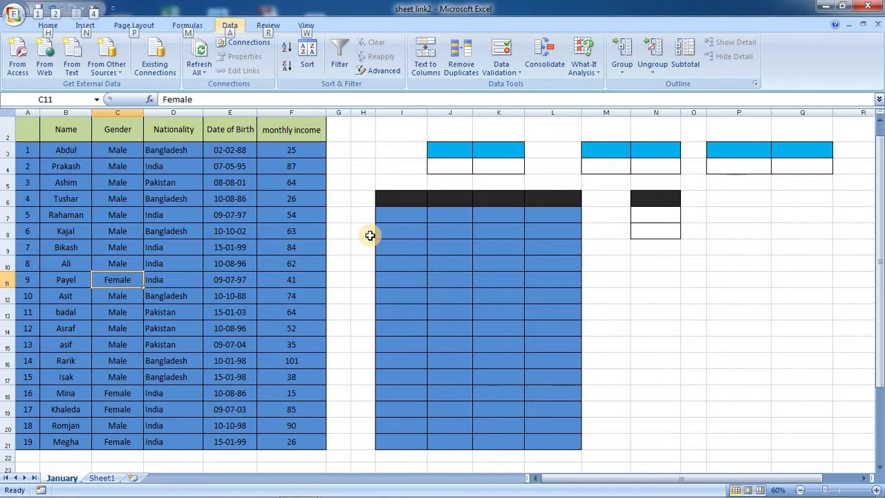
key(4)
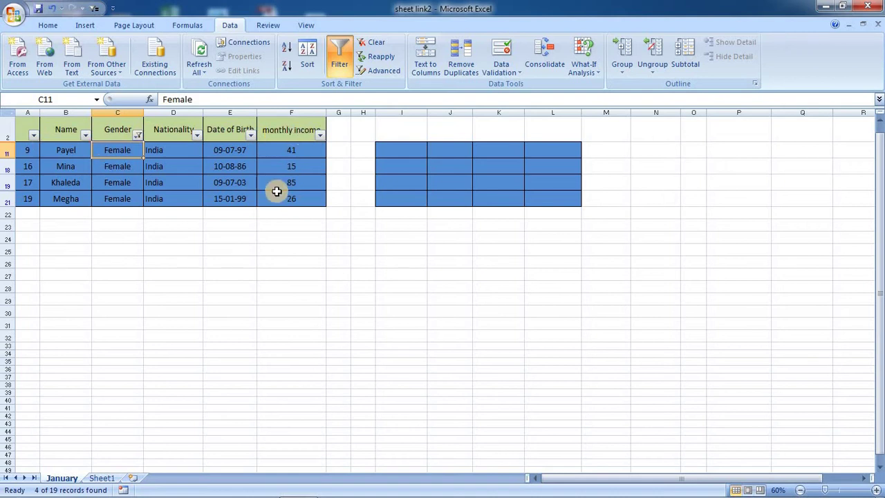
key(ctrl+shift+l)
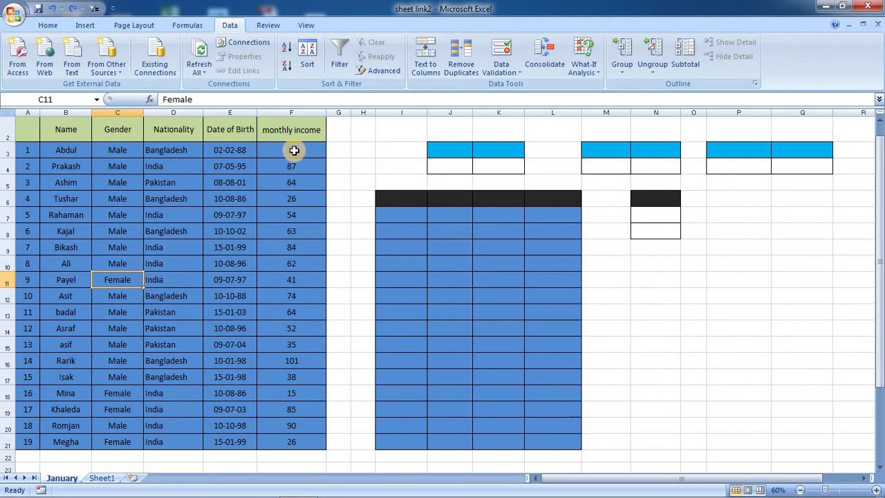
- Enter <50 in F22, filter to incomes below 50, then clear the filter
drag(294, 150, 287, 460)
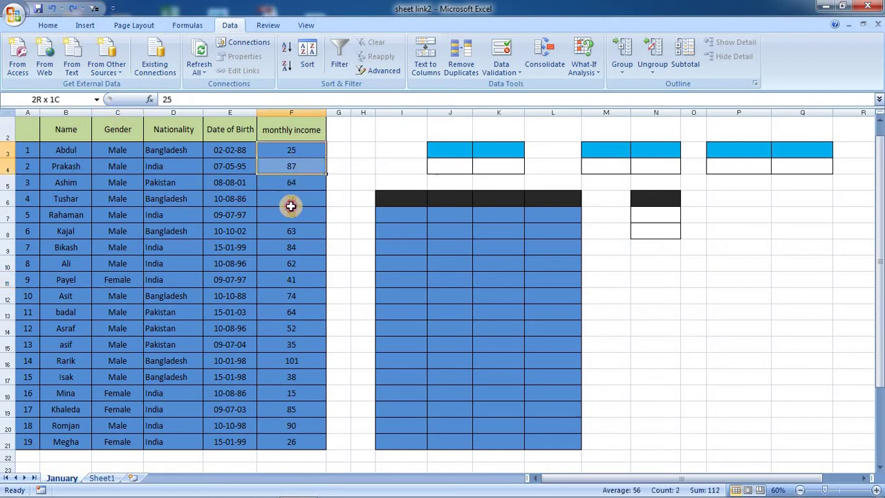
click(287, 461)
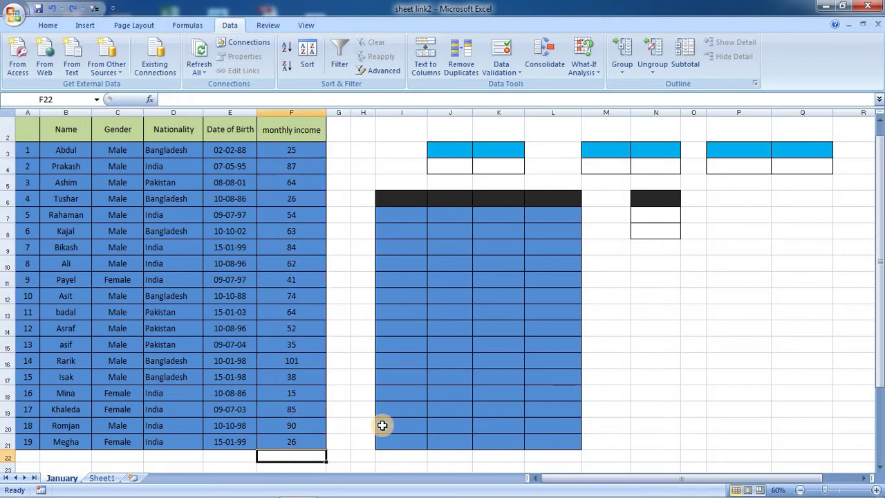
text(<50)
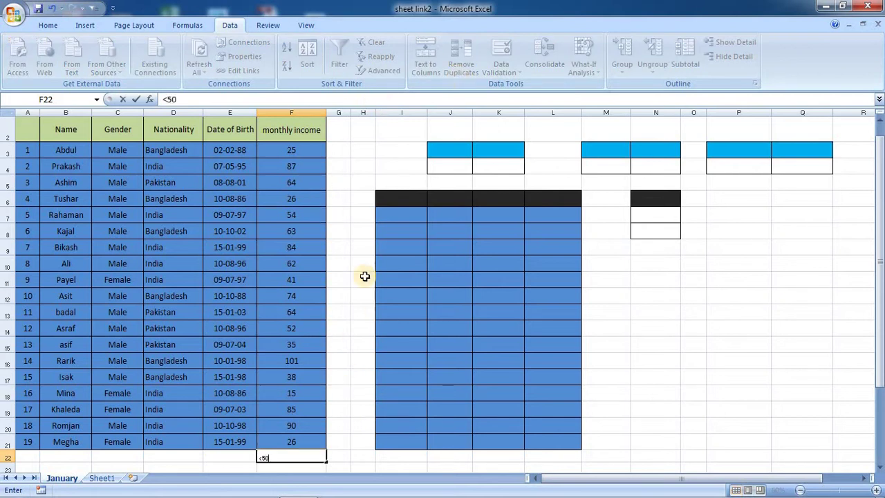
click(344, 343)
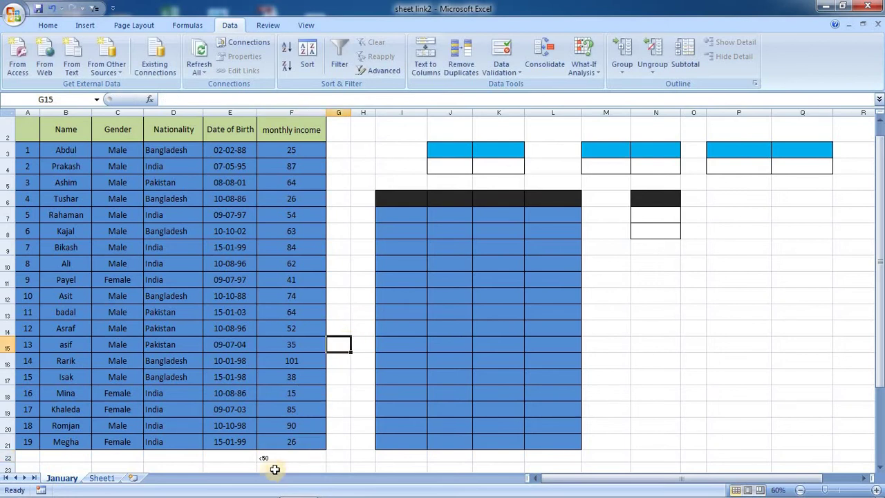
click(277, 458)
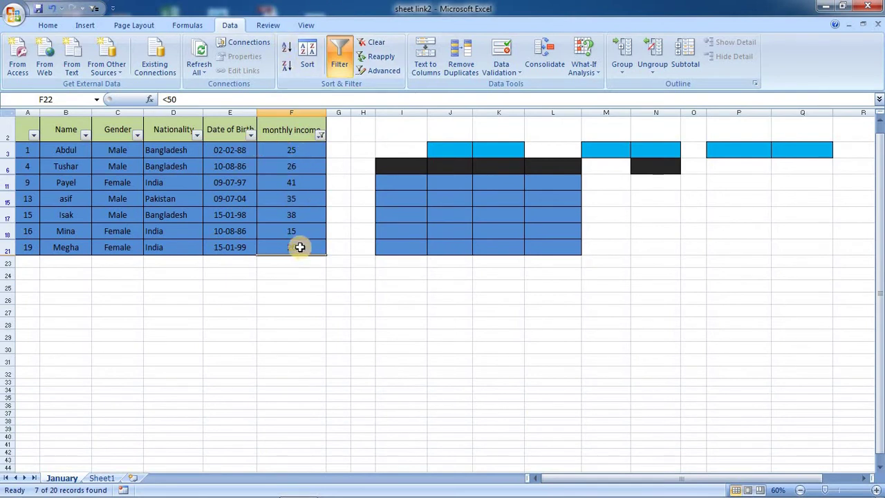
key(ctrl+shift+l)
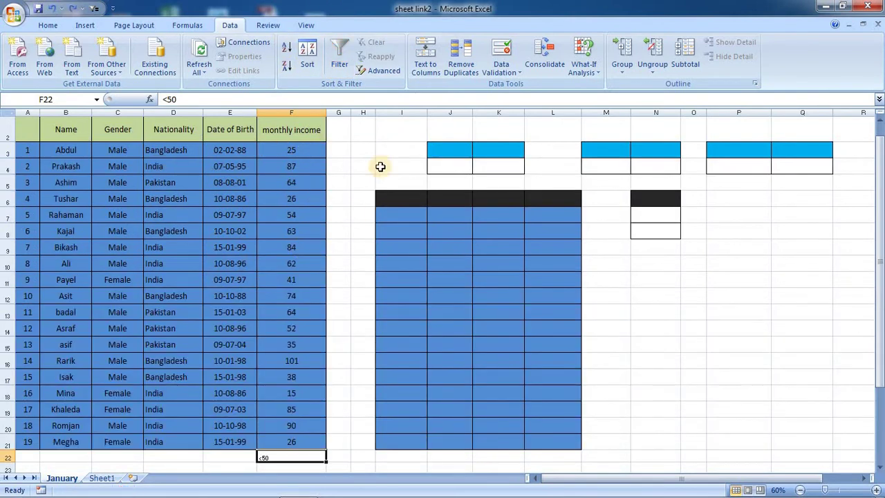
click(373, 149)
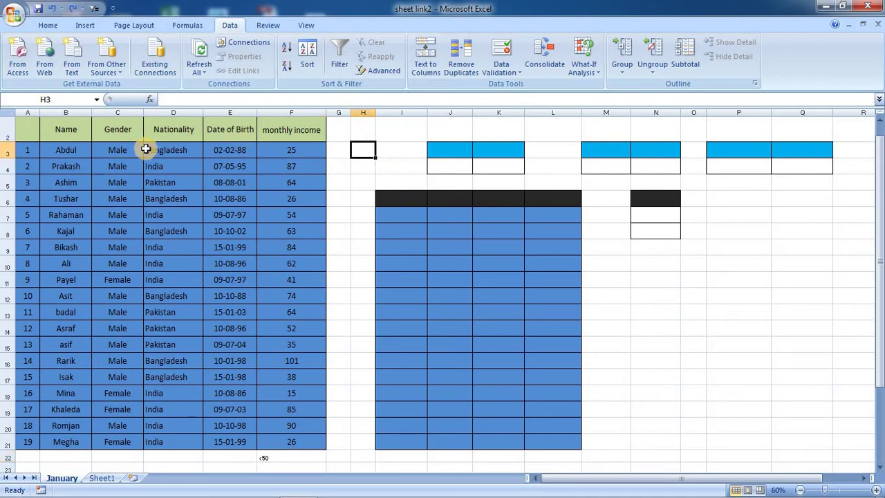
scroll(237, 183, up, 1)
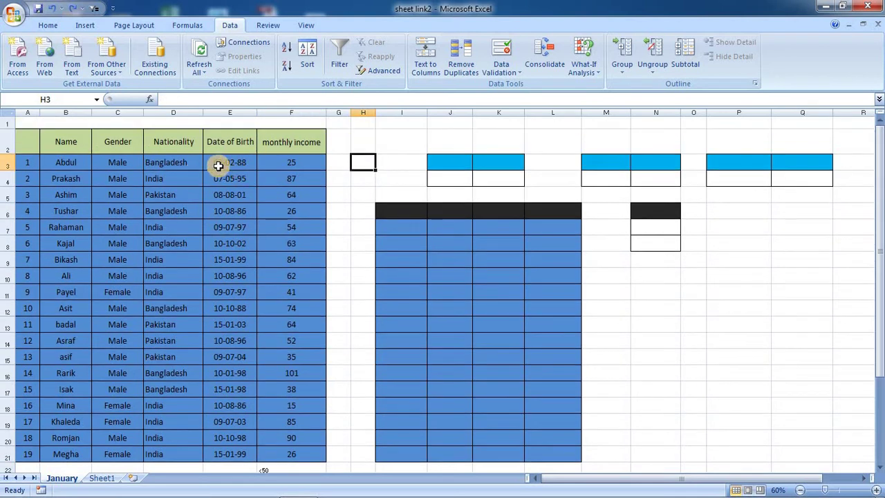
scroll(219, 166, down, 1)
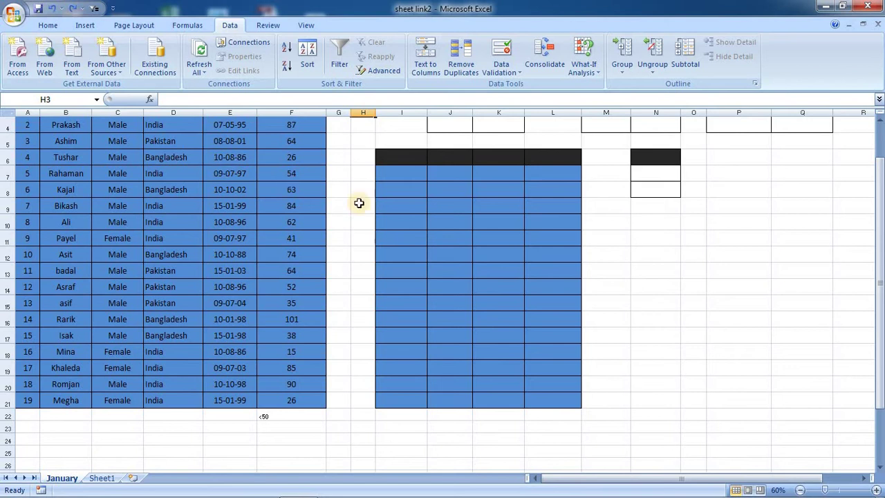
scroll(363, 200, up, 1)
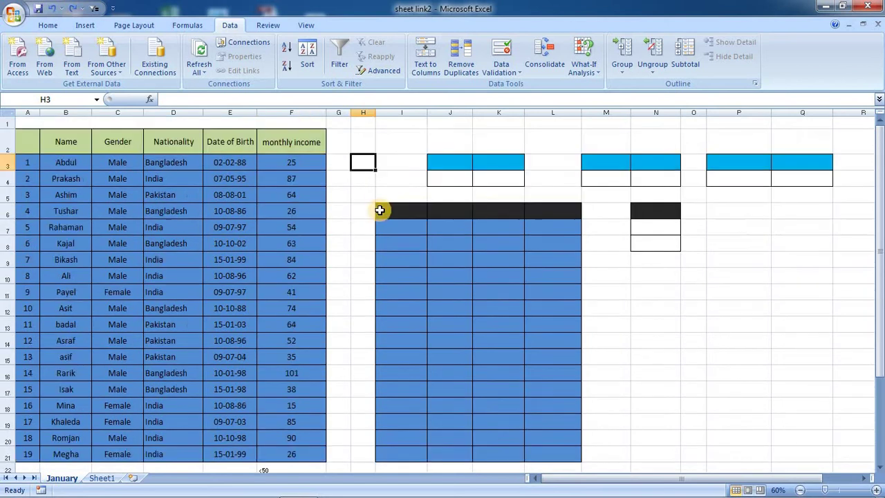
click(356, 176)
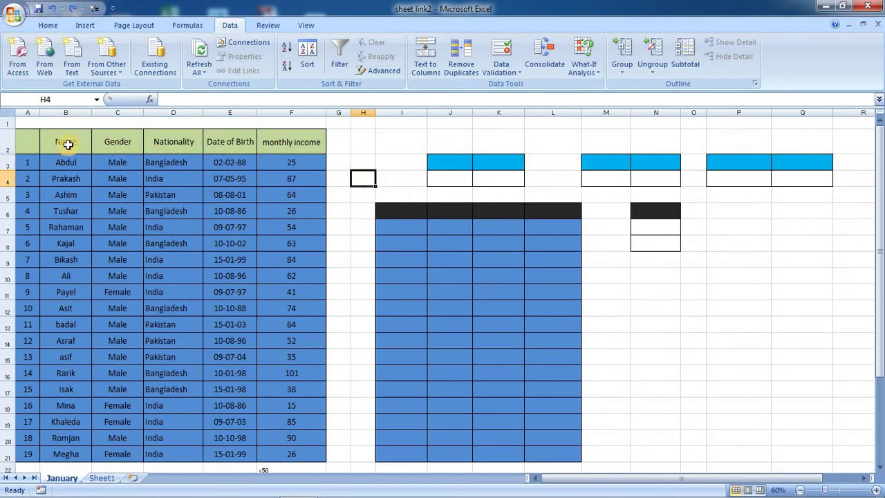
click(30, 143)
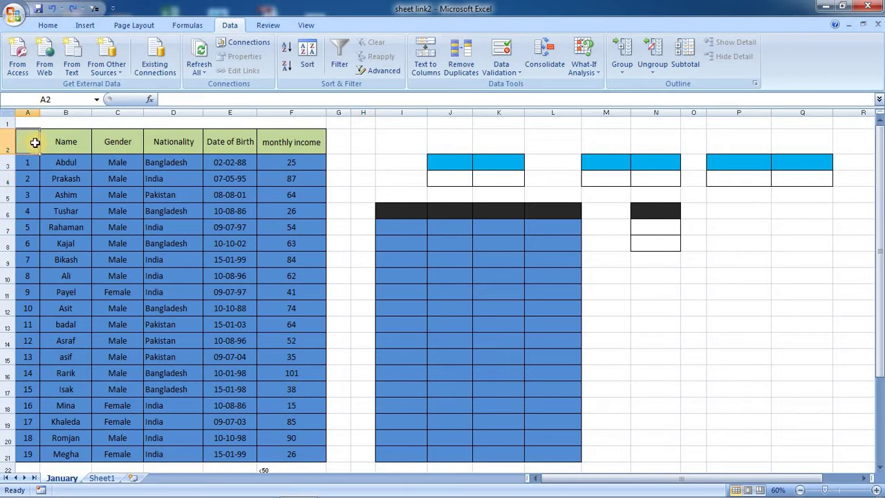
drag(34, 142, 276, 142)
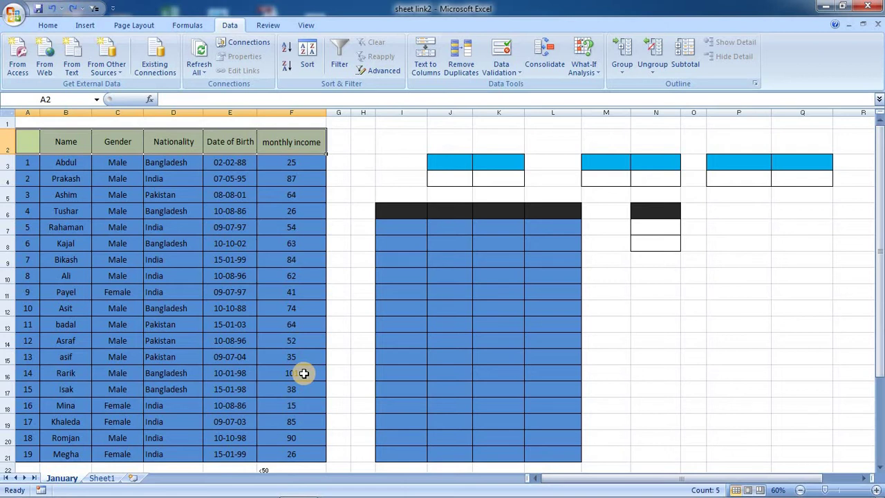
- Type the heading sl into cell A2
click(411, 147)
click(410, 164)
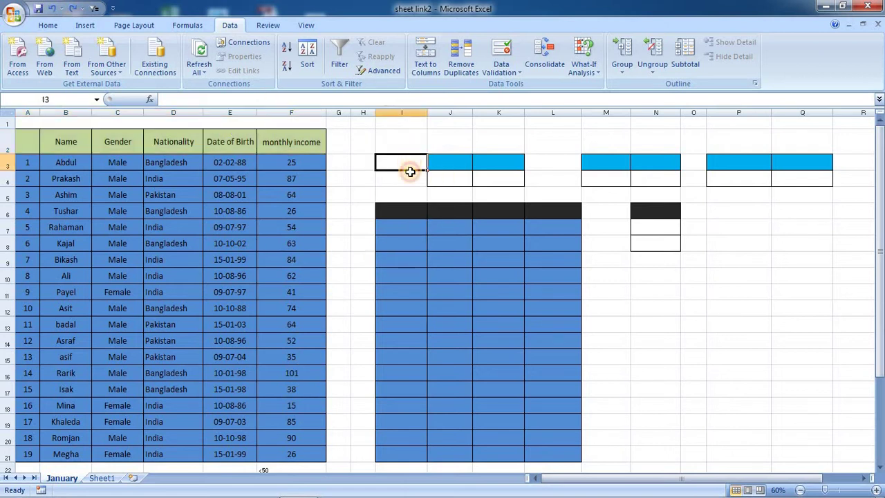
click(409, 176)
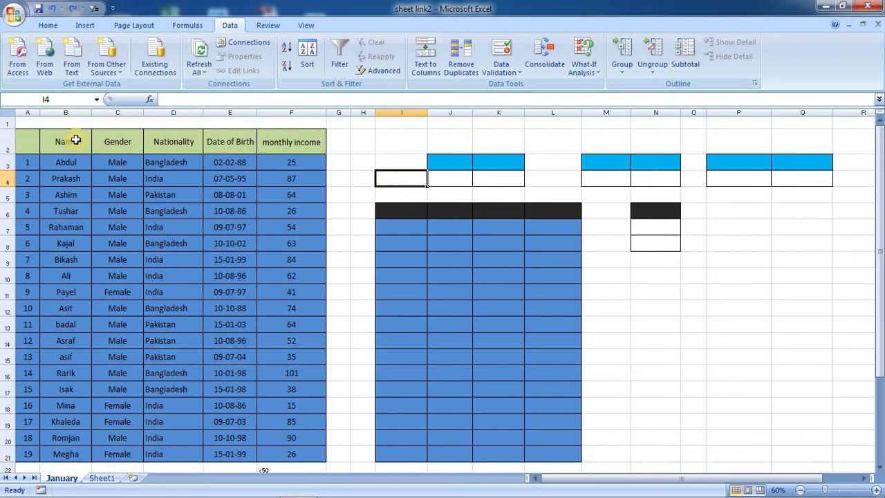
click(456, 162)
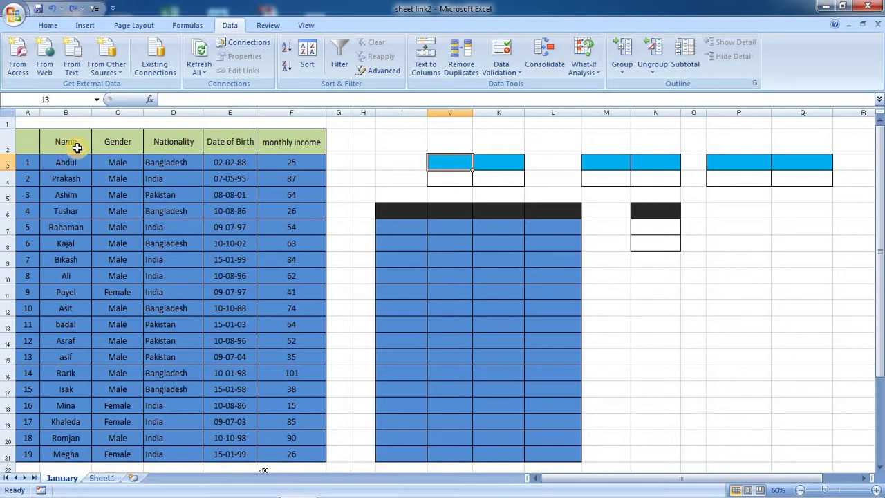
click(117, 145)
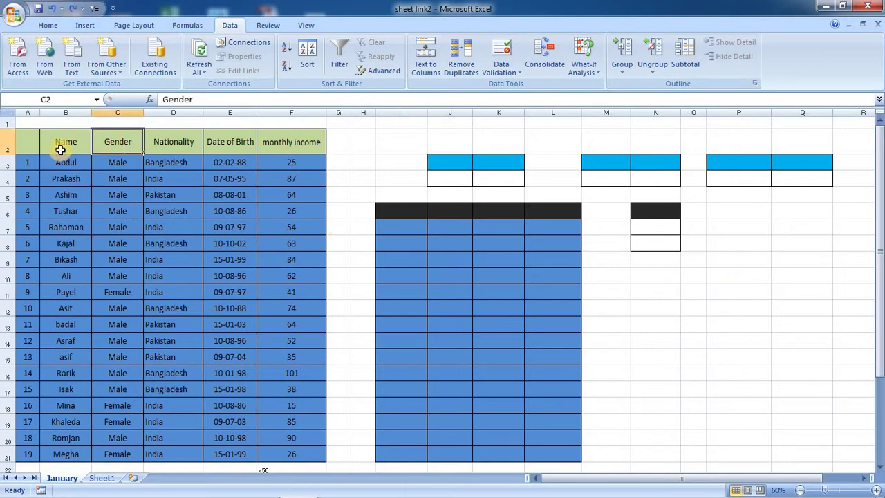
drag(61, 146, 129, 192)
click(29, 147)
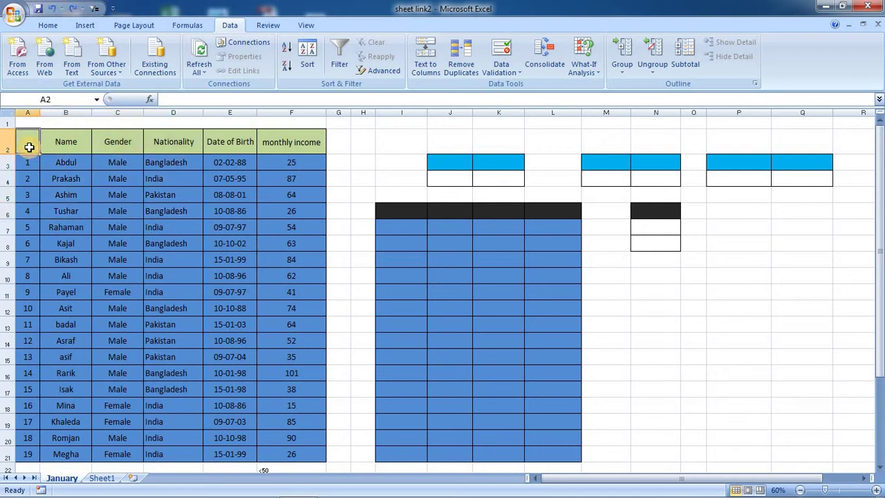
text(sl)
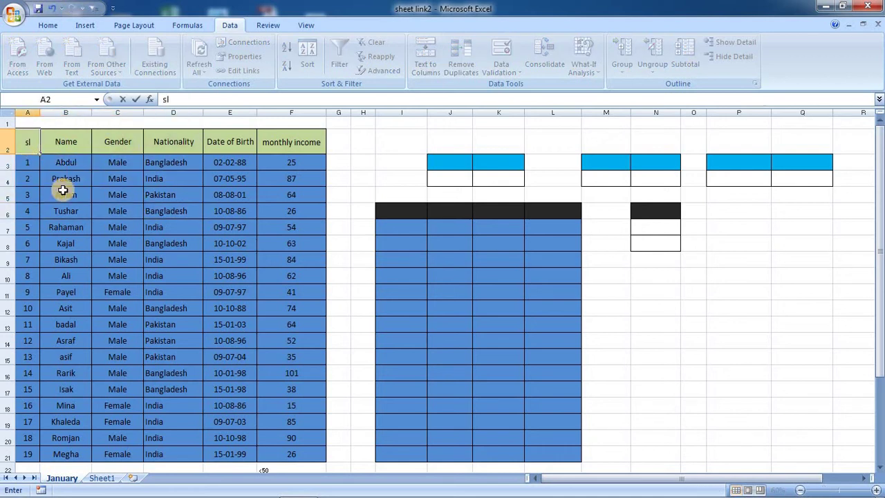
click(105, 195)
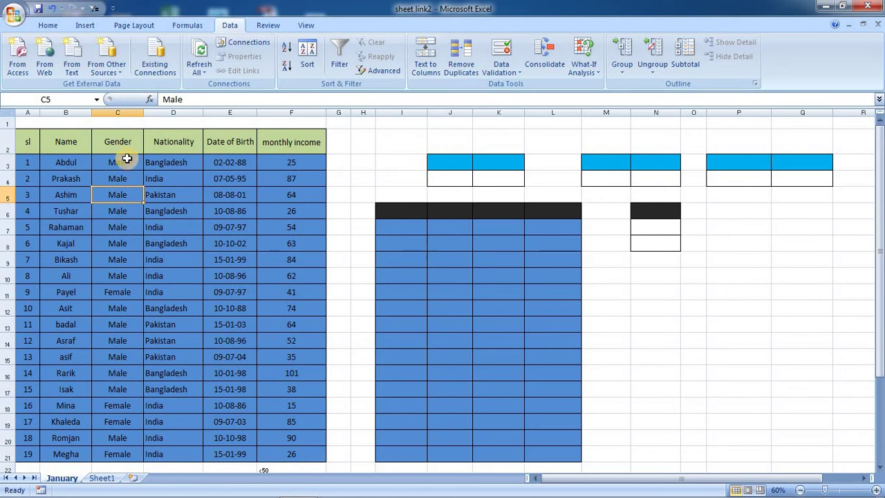
- Copy Gender from C2 into J3 and enter Male beneath it in J4
click(121, 135)
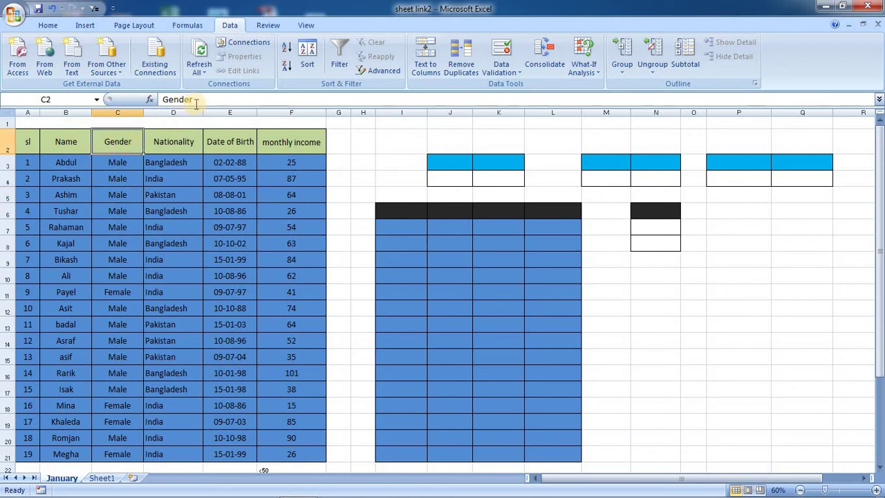
drag(192, 100, 164, 100)
key(ctrl+c)
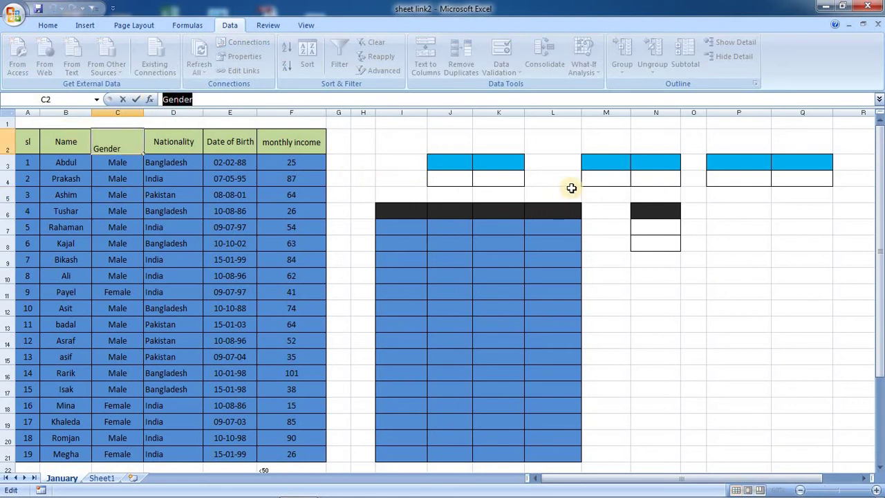
click(465, 164)
key(ctrl+v)
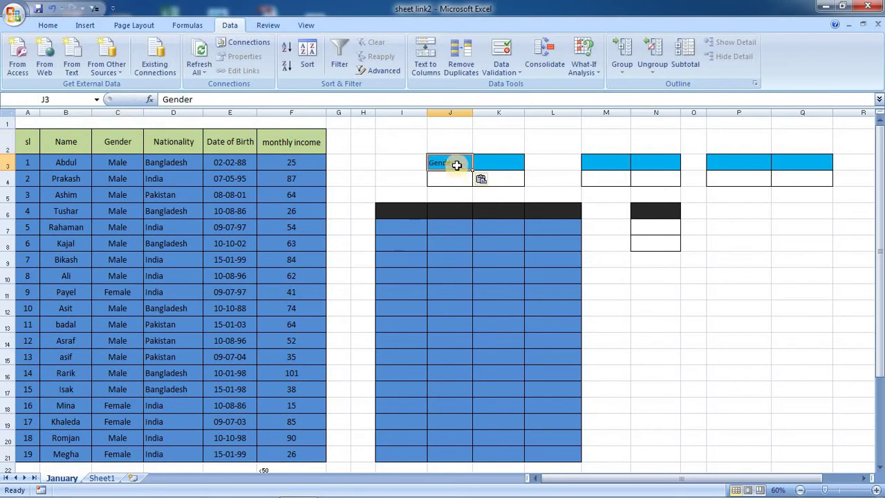
click(450, 182)
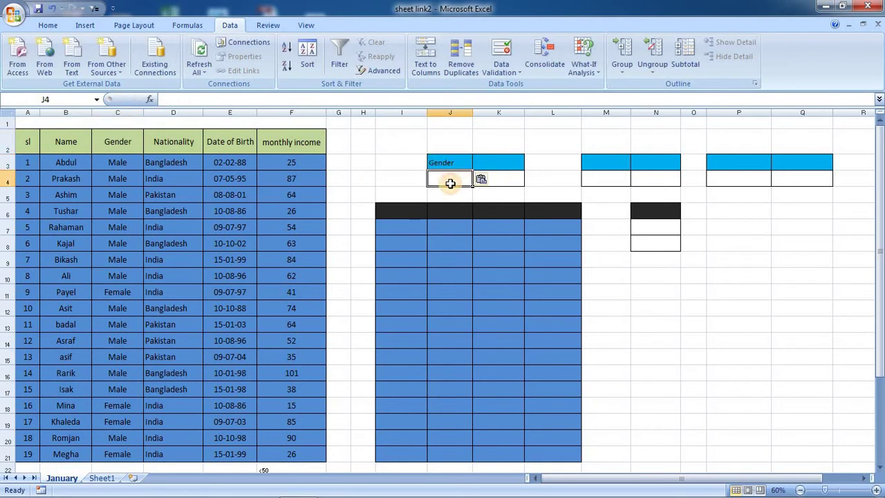
text(Male)
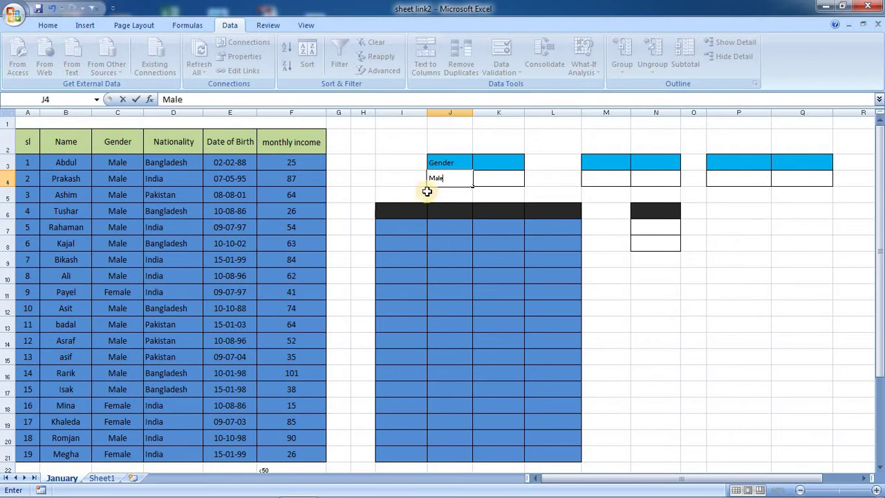
click(449, 205)
click(449, 163)
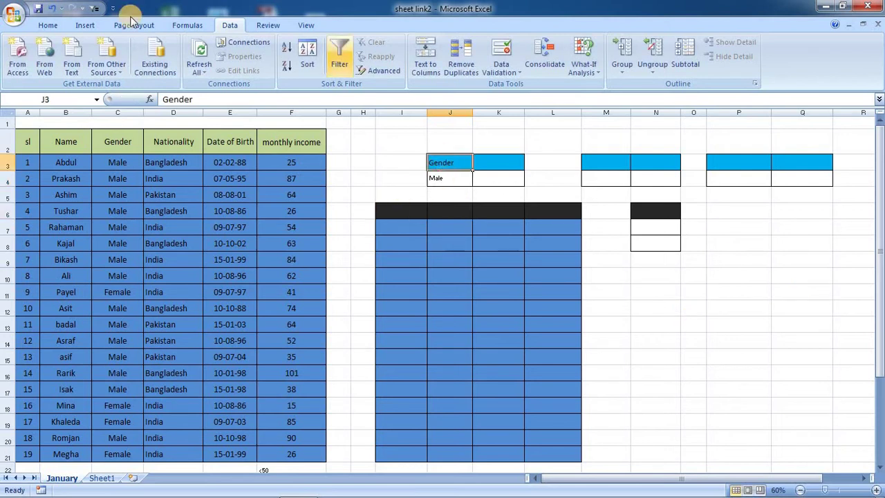
- Run Advanced Filter on list A2:F21 with criteria J3:J4, copying the 15 Male rows to M12
click(379, 70)
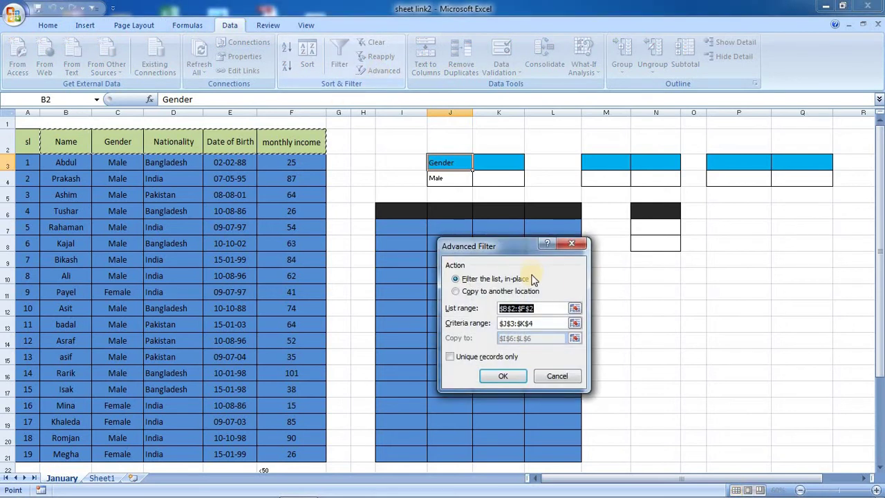
drag(531, 247, 294, 172)
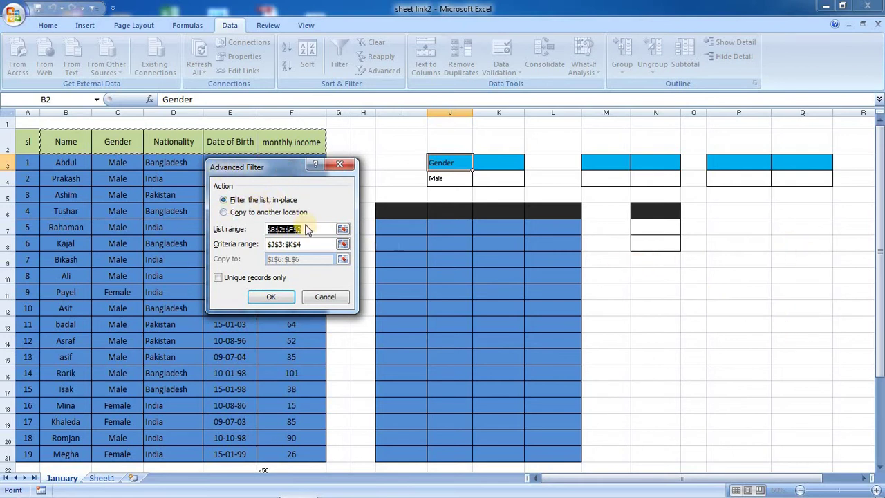
click(225, 213)
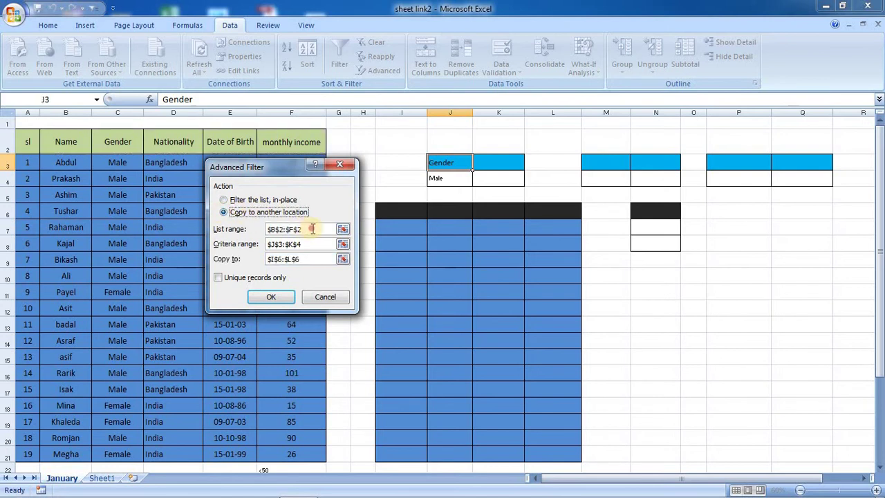
drag(311, 229, 242, 230)
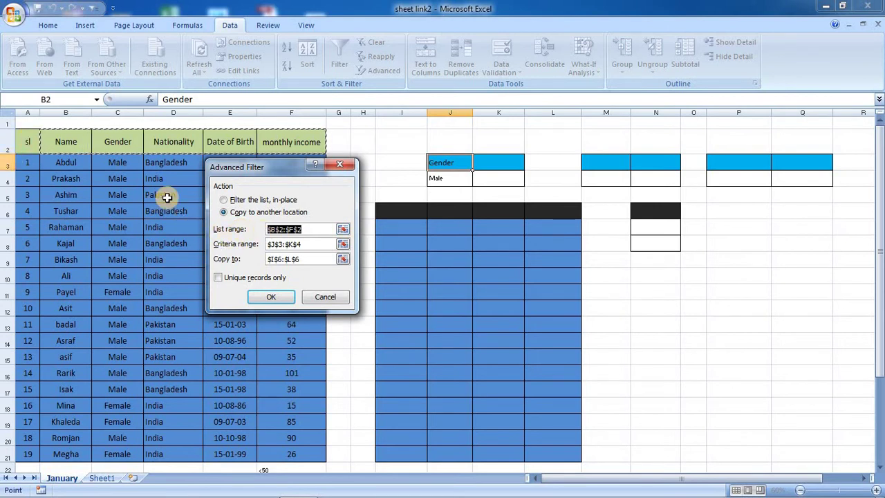
mouse_move(29, 143)
mouse_down()
mouse_move(294, 418)
mouse_move(287, 454)
mouse_up()
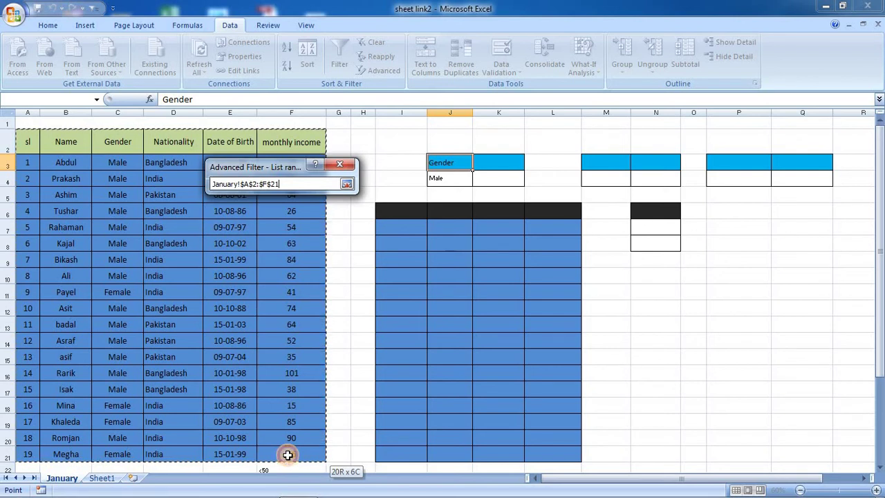
drag(288, 455, 287, 454)
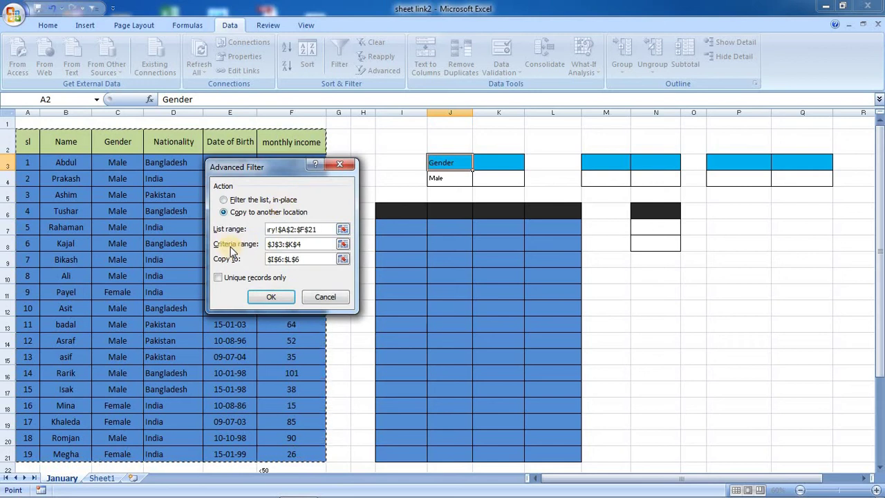
click(304, 244)
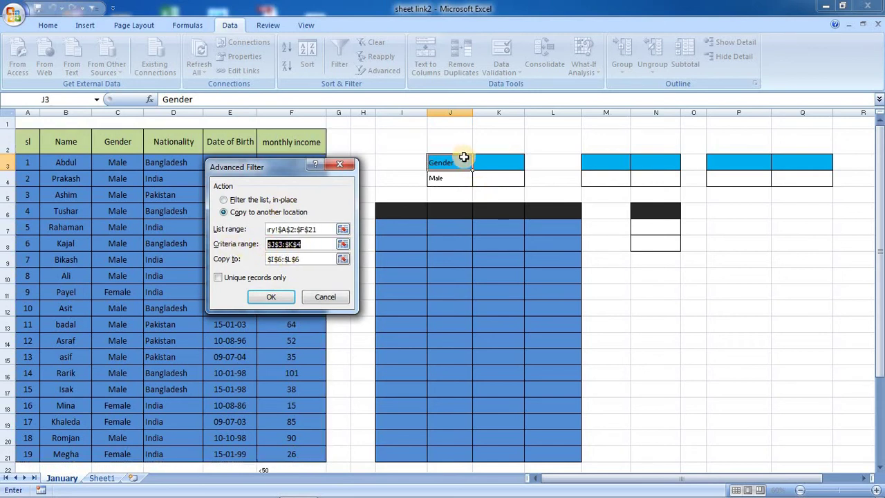
drag(463, 158, 454, 179)
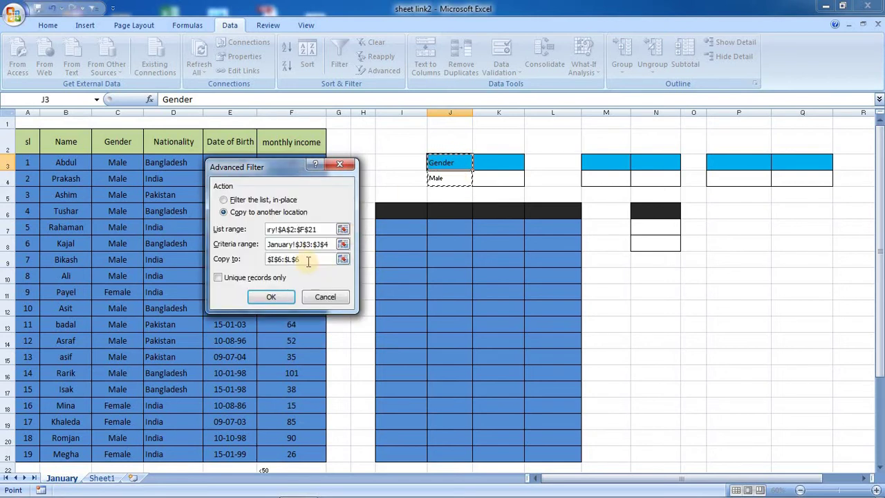
drag(299, 263, 269, 267)
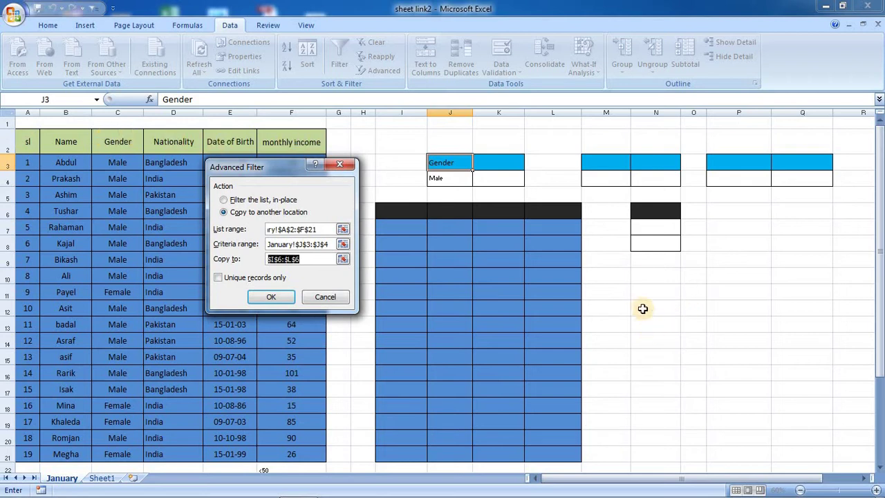
drag(625, 306, 843, 310)
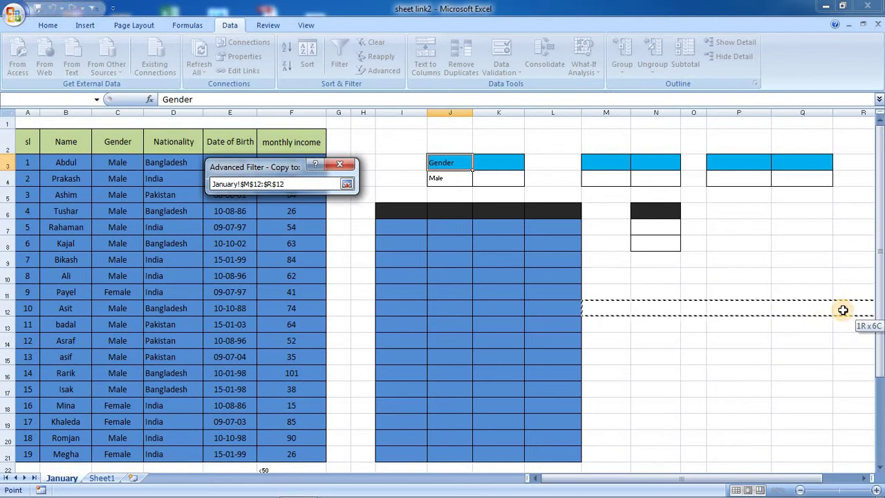
key(Return)
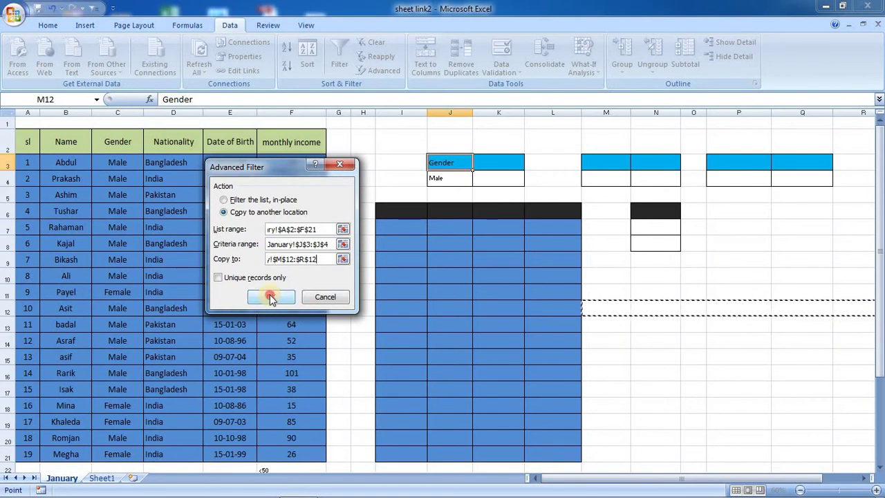
click(271, 297)
- Clear the extracted Male records from M12:R27
scroll(789, 313, down, 3)
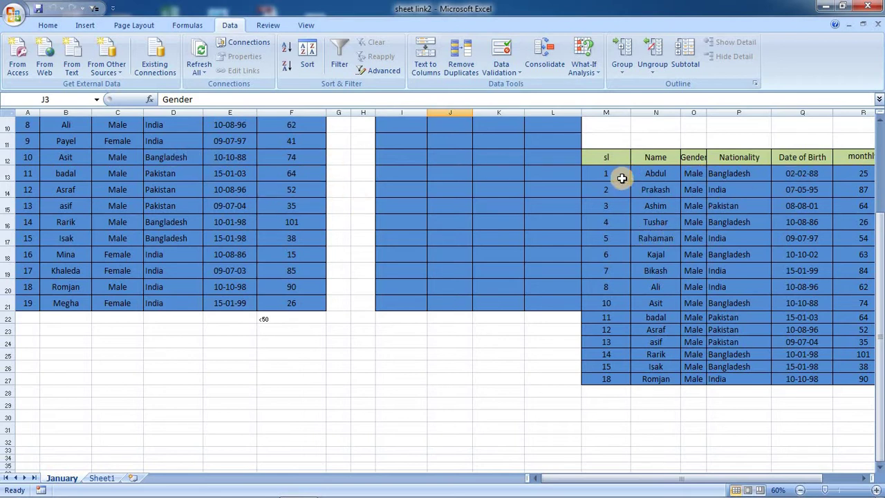
mouse_move(606, 158)
mouse_down()
mouse_move(868, 320)
mouse_move(868, 379)
mouse_up()
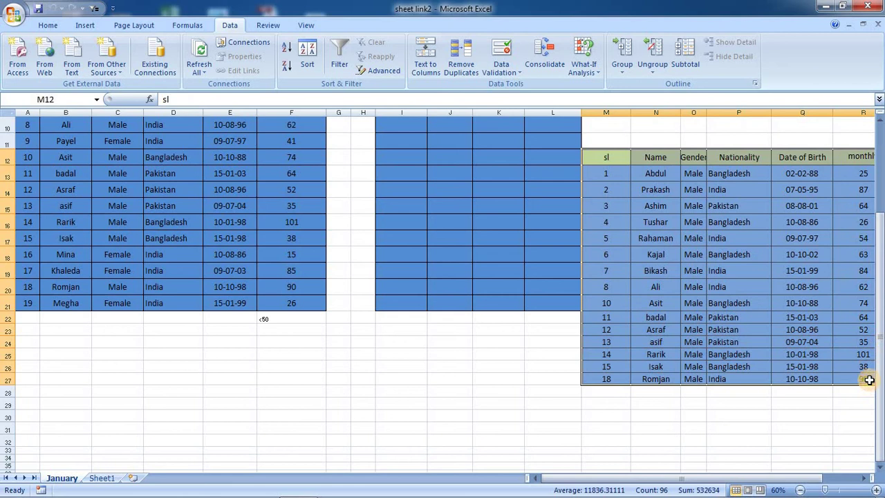
key(Delete)
- Select the Name through Date of Birth headers in B2:E2
scroll(491, 363, up, 3)
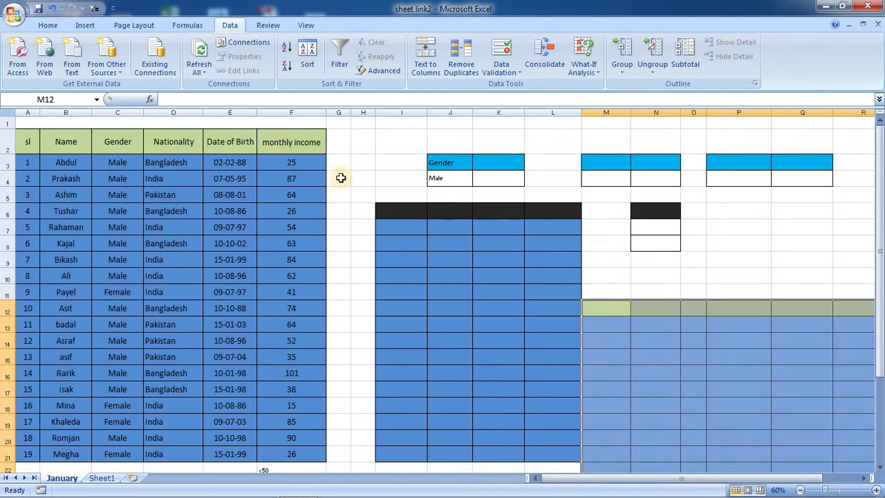
click(69, 144)
drag(69, 144, 219, 144)
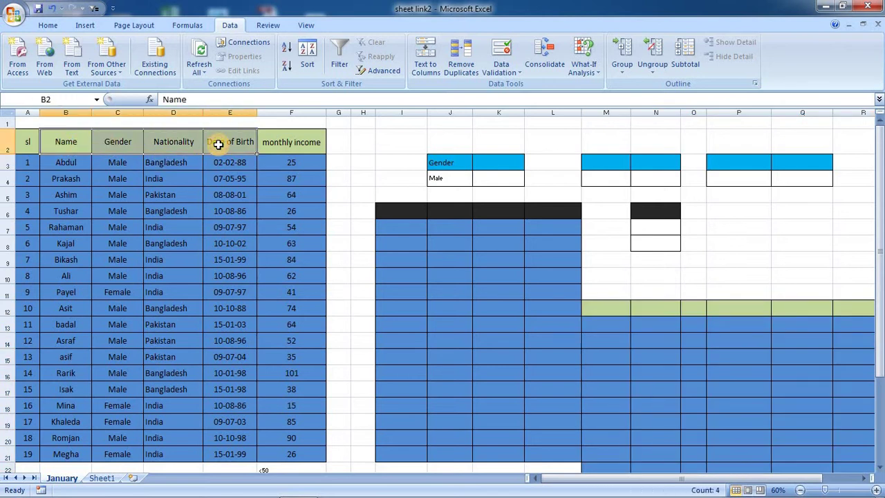
- Copy the headers B2:E2 into I6:L6 for a new output table
key(ctrl+c)
click(376, 209)
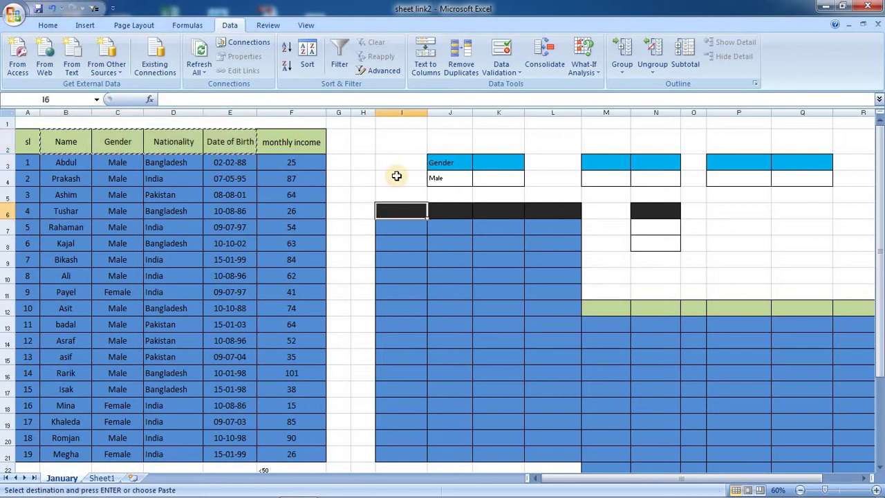
key(ctrl+v)
click(607, 243)
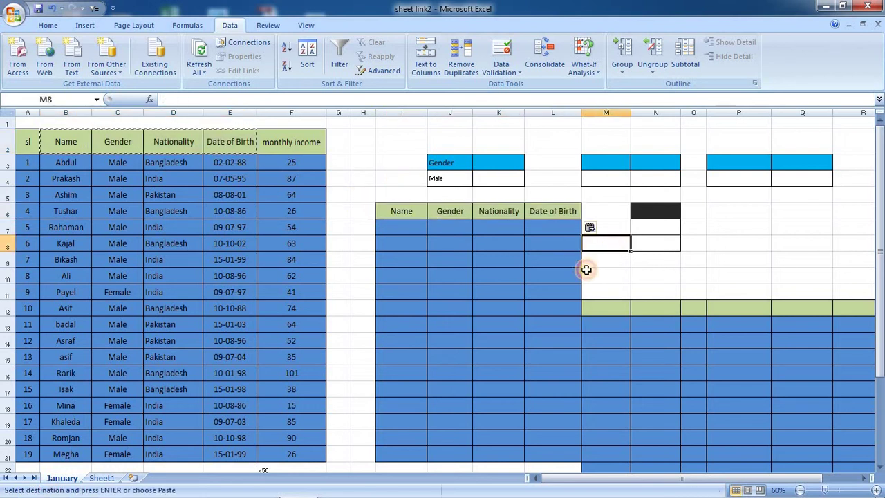
click(405, 217)
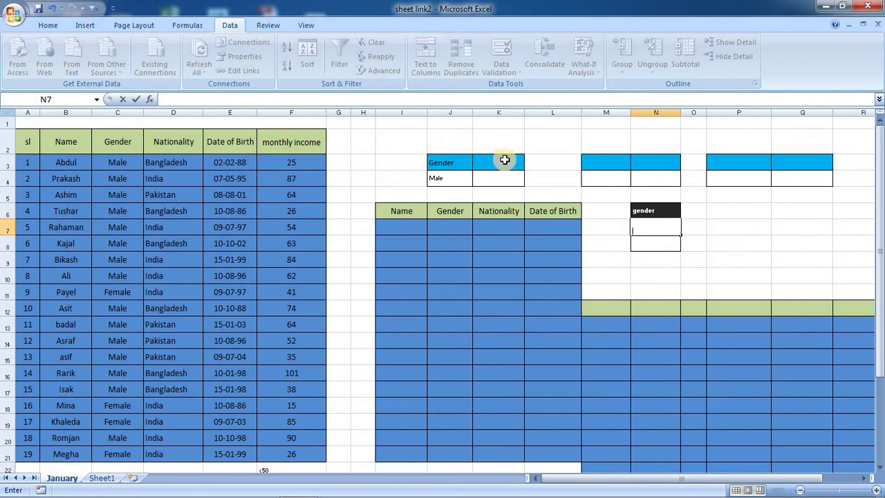
- Add a Nationality criterion in K3 with the value india in K4
click(505, 160)
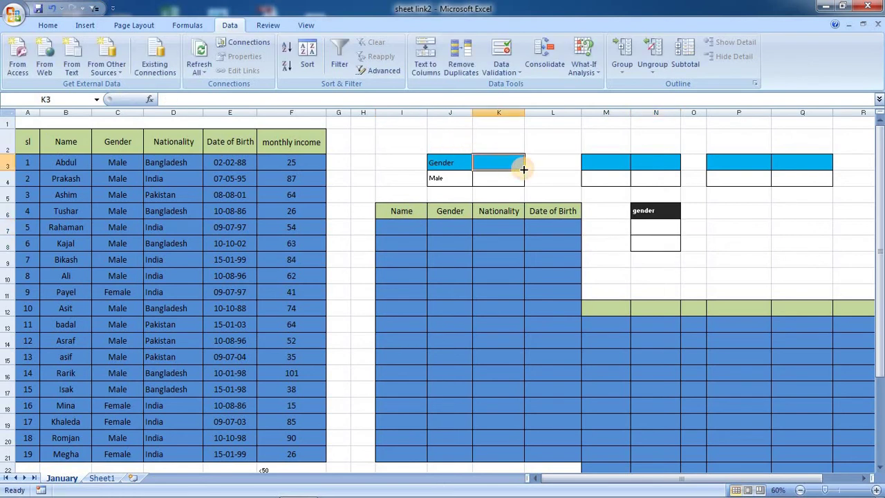
click(450, 163)
click(500, 163)
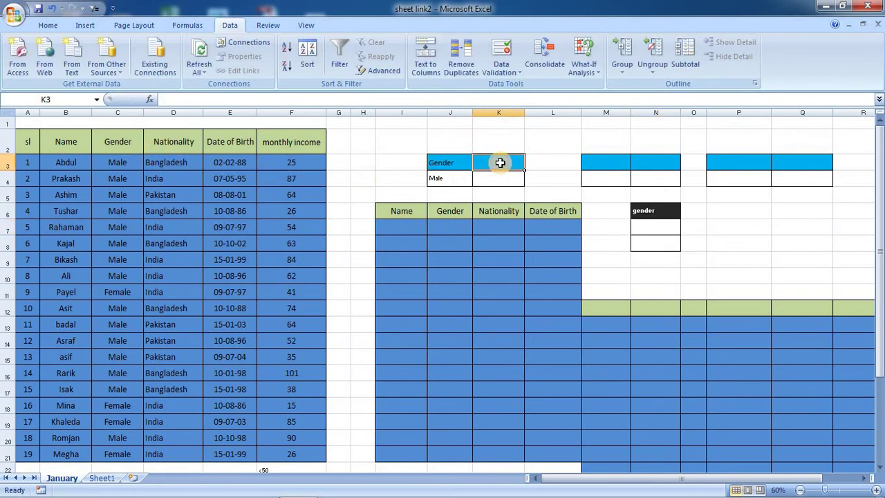
text(Nationality)
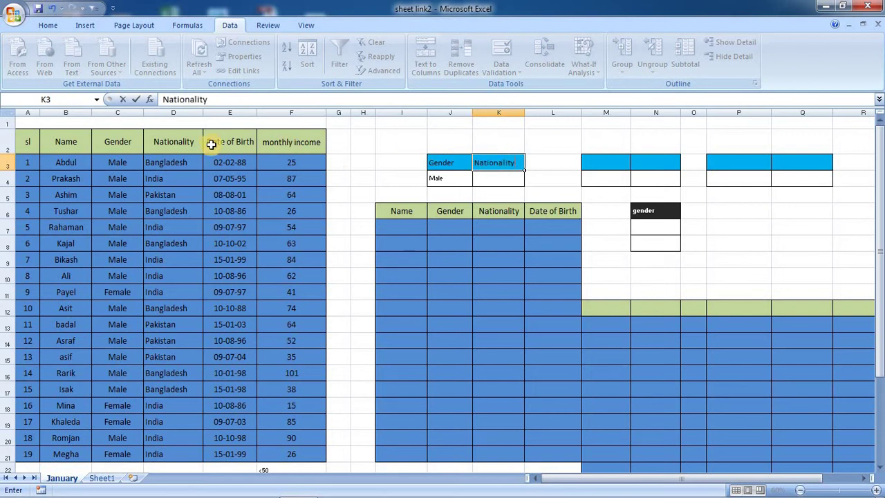
click(498, 175)
text(india)
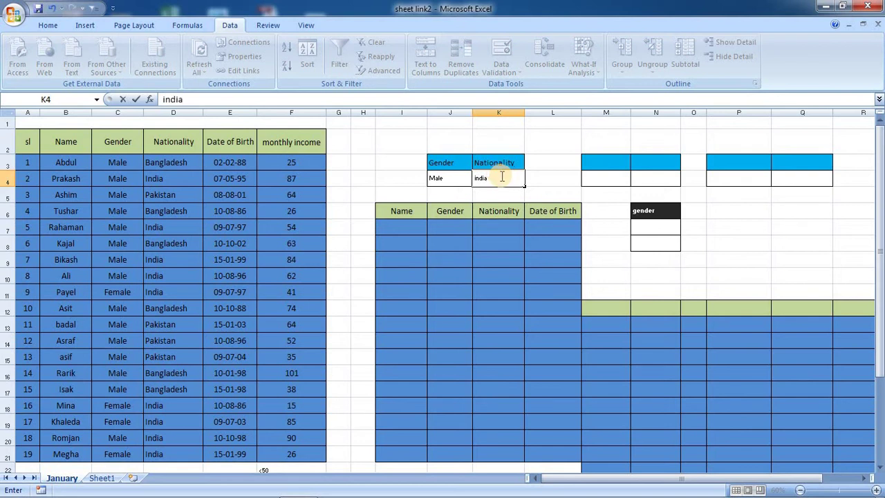
click(464, 191)
click(439, 177)
click(488, 179)
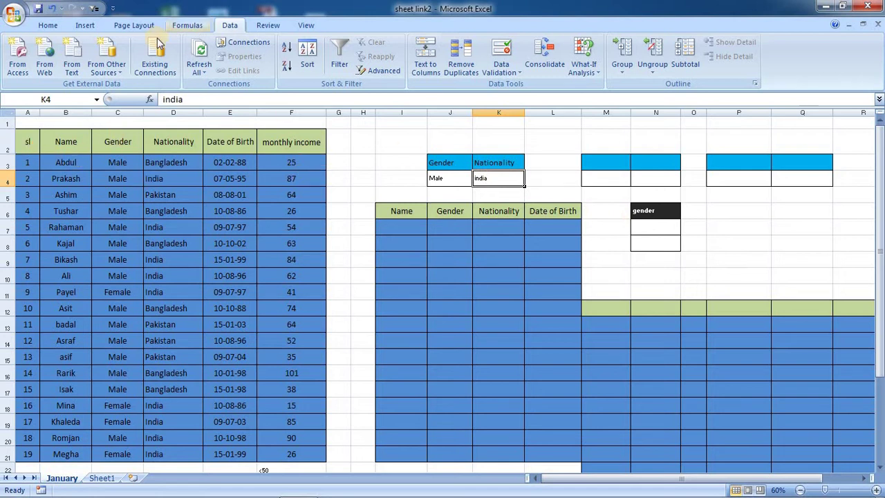
- Run Advanced Filter with list A2:F21 and criteria J3:K4, copying the five matches to I6:L6
click(384, 76)
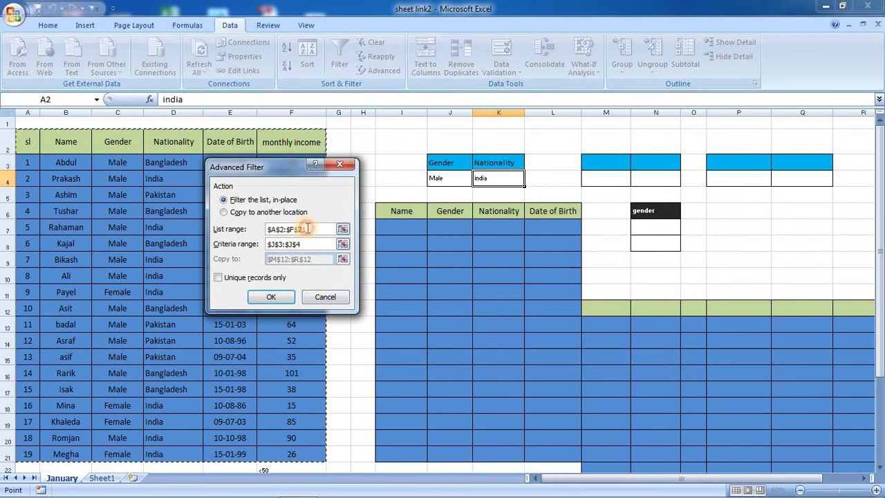
drag(308, 229, 267, 229)
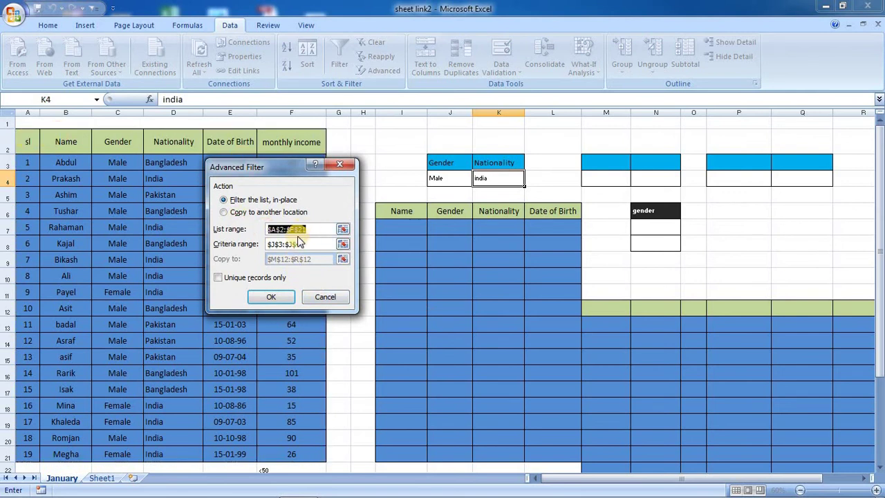
mouse_move(36, 148)
mouse_down()
mouse_move(280, 467)
mouse_move(287, 453)
mouse_up()
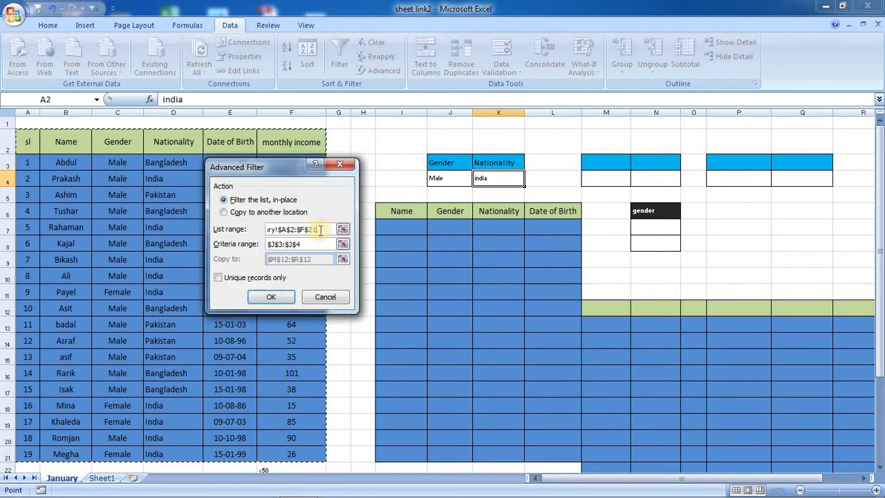
click(239, 213)
drag(305, 243, 268, 244)
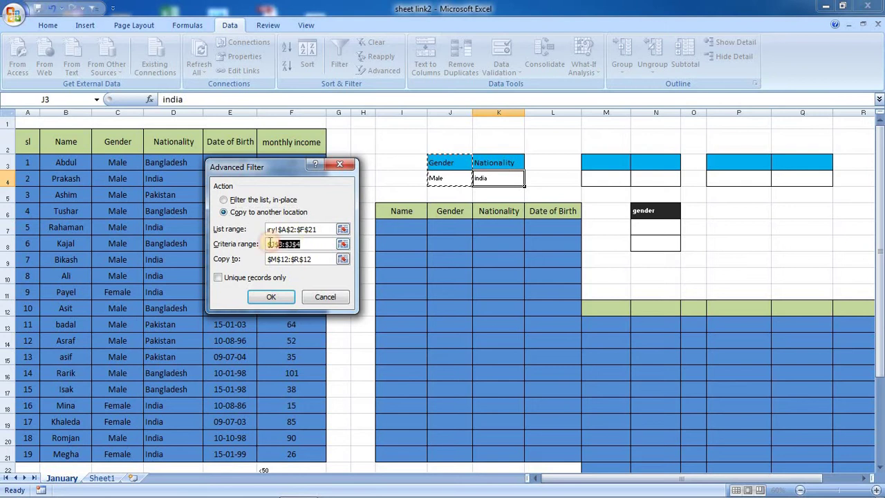
drag(441, 164, 487, 176)
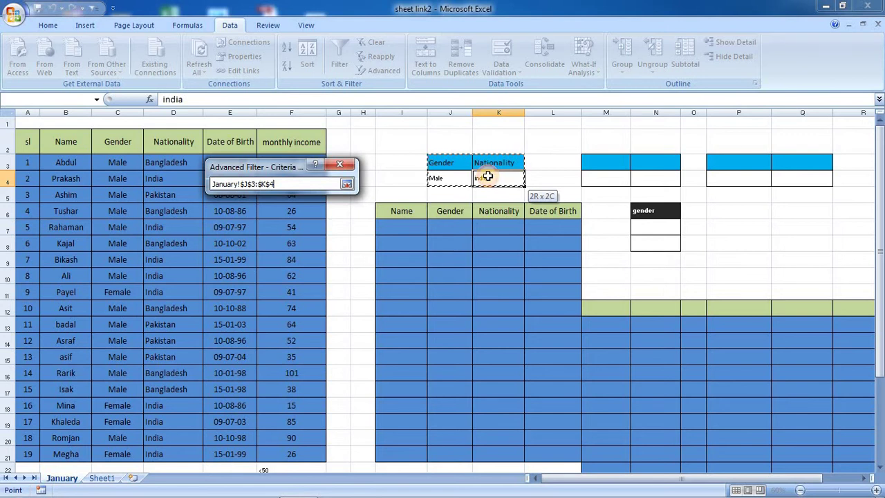
drag(488, 176, 488, 177)
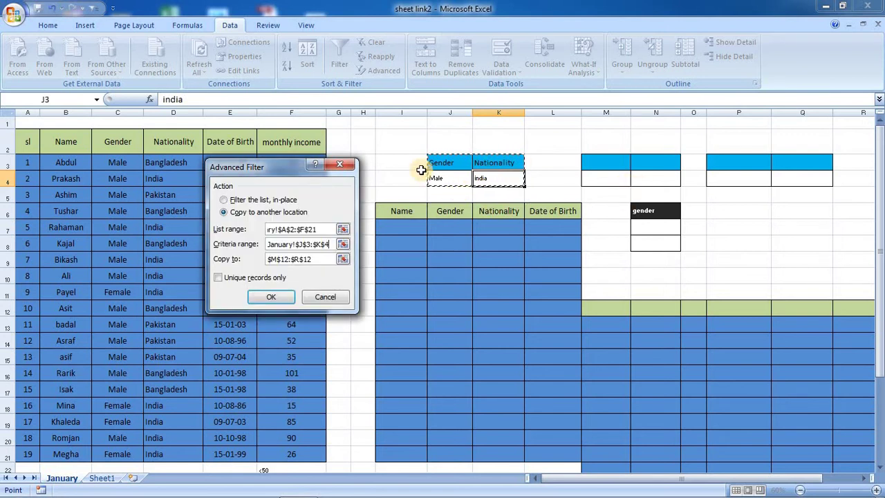
click(317, 260)
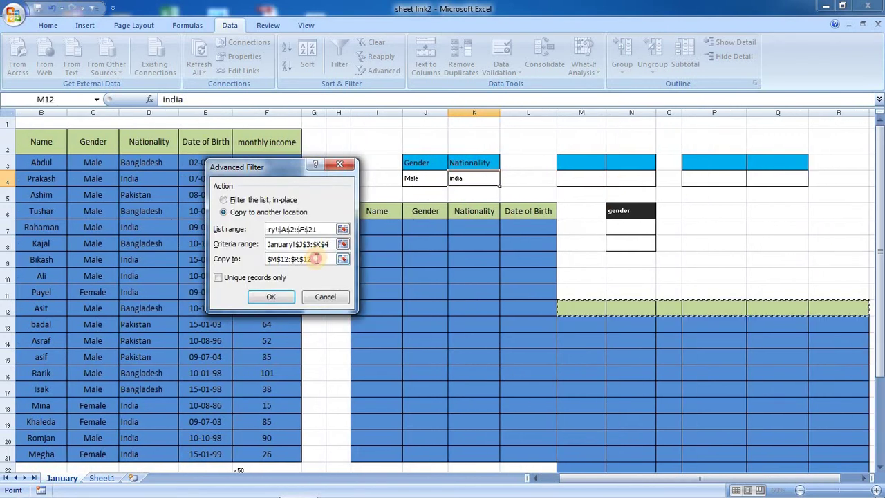
drag(316, 259, 268, 260)
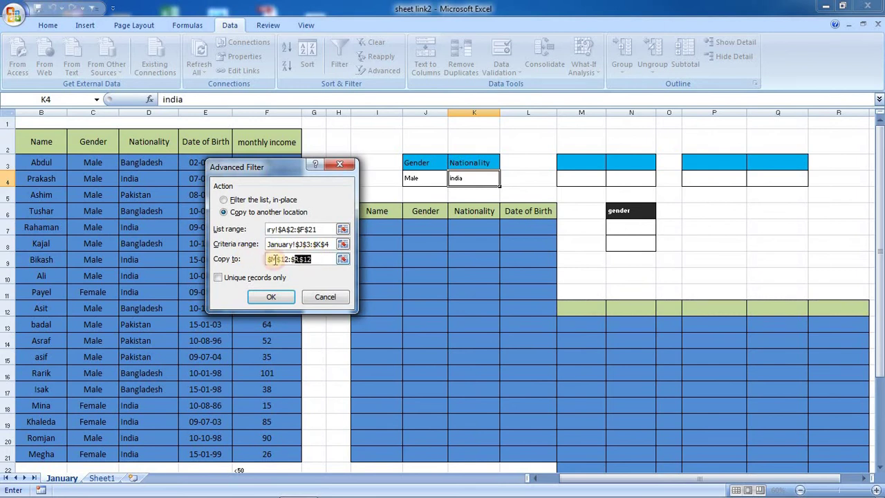
click(377, 211)
drag(418, 215, 535, 216)
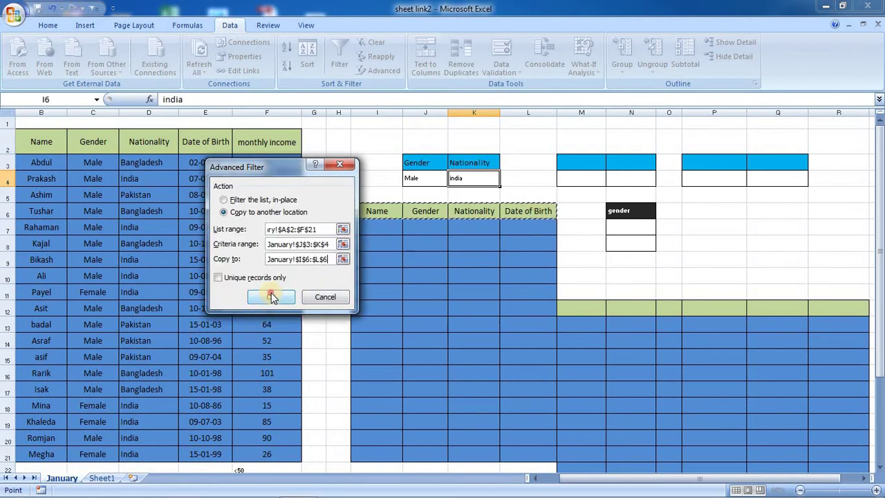
click(300, 298)
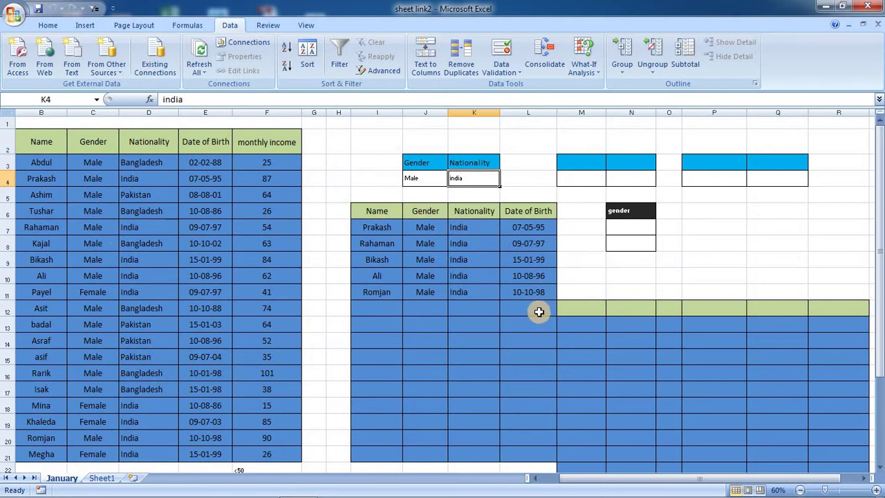
- Put a Nationality header in N6 with the criterion india in N7
click(635, 213)
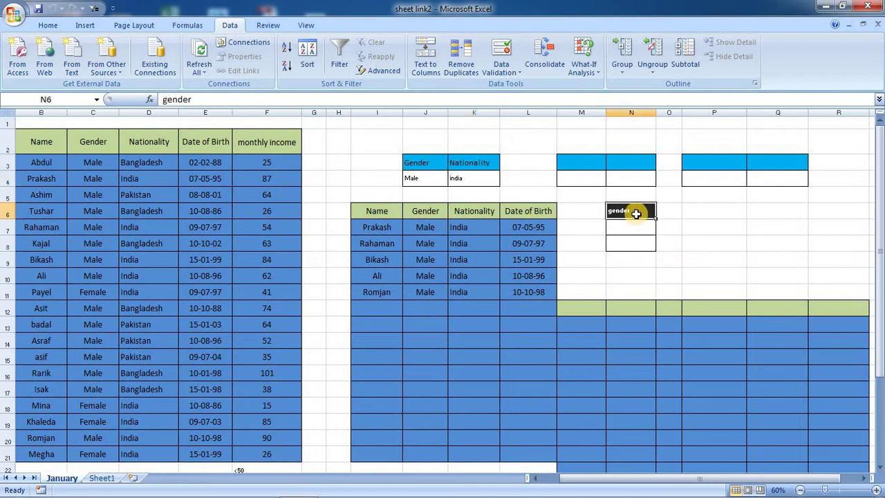
click(160, 148)
key(ctrl+c)
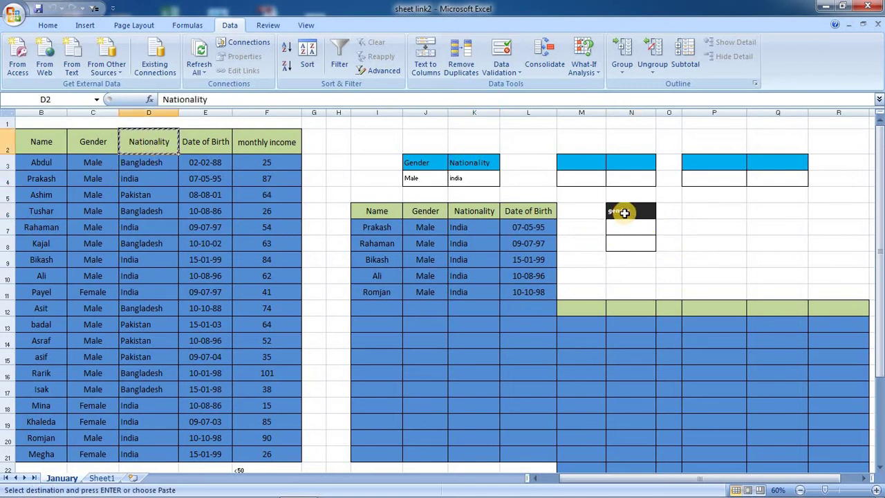
click(624, 211)
key(ctrl+v)
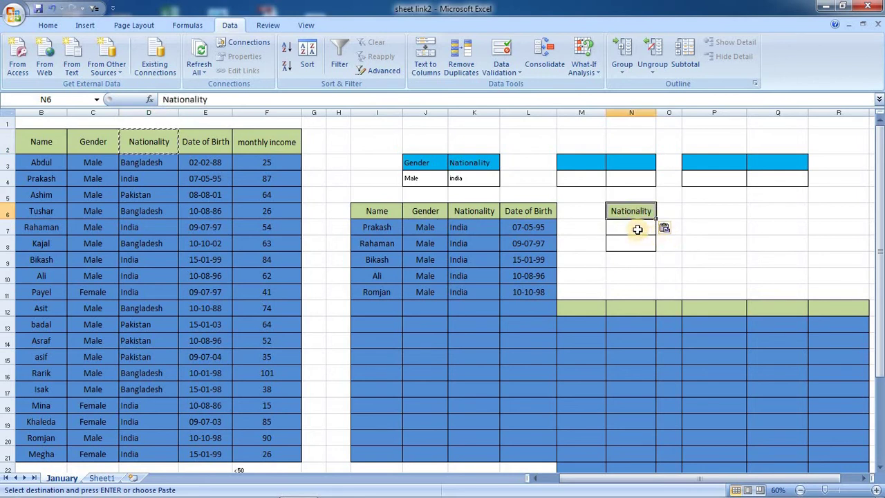
click(630, 232)
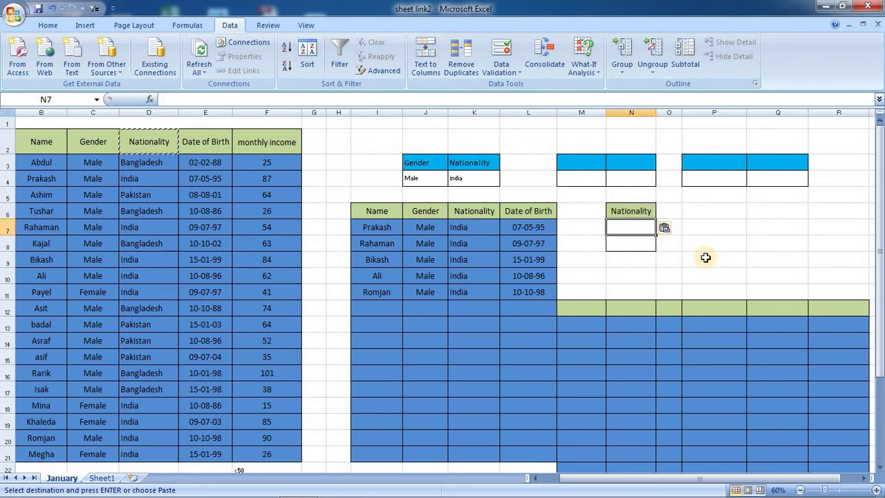
text(india)
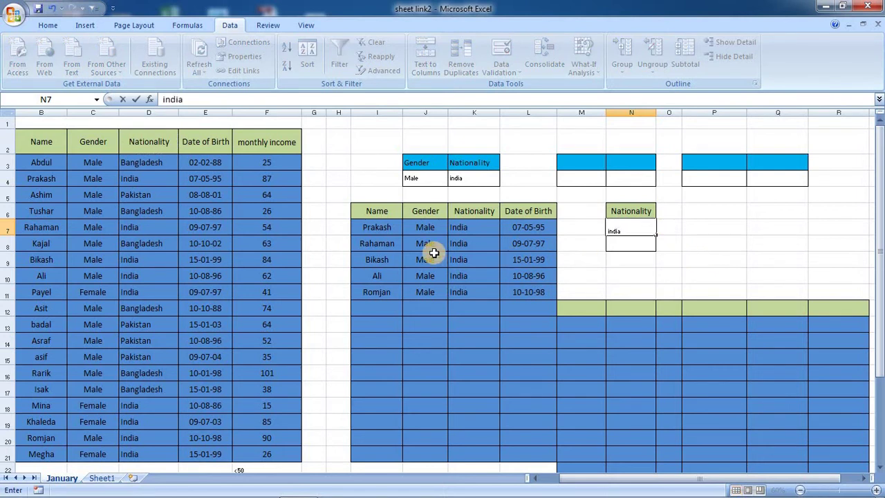
- Clear the previously extracted India rows in I7:L11
drag(366, 233, 532, 287)
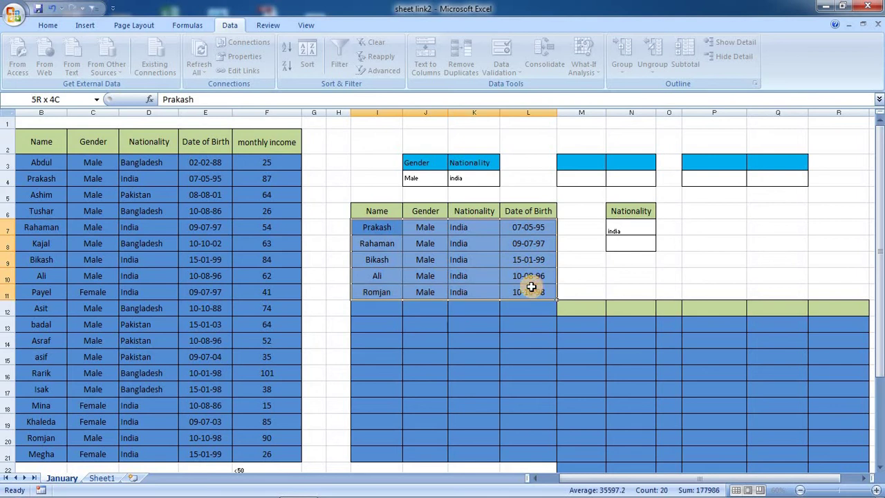
key(Delete)
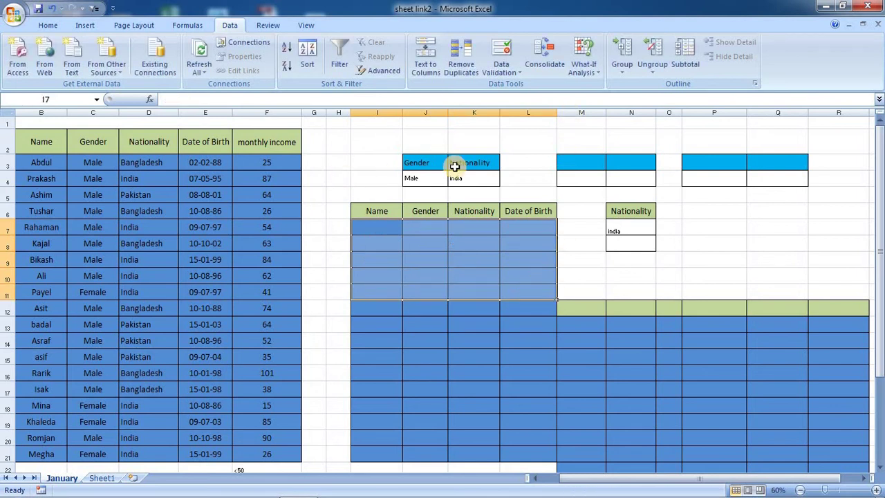
click(380, 71)
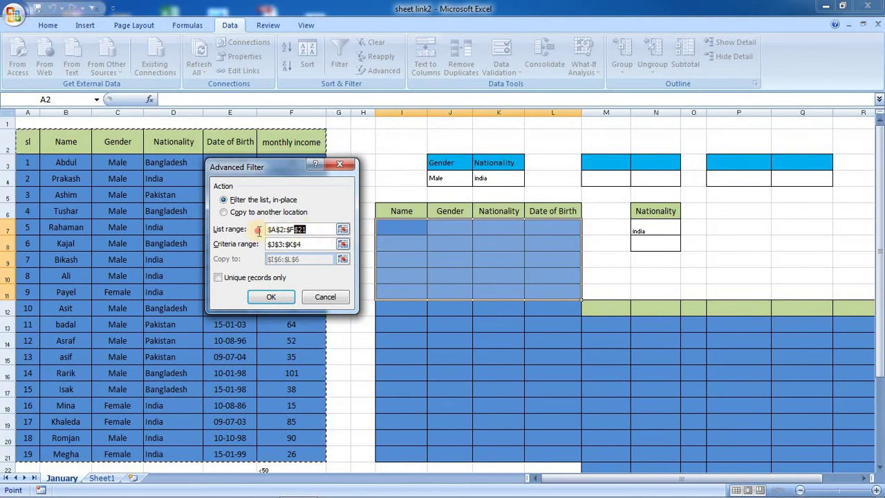
- Filter A2:F21 with criteria N6:N7, copying the nine India employees to I6:L6
mouse_move(32, 142)
mouse_down()
mouse_move(217, 315)
mouse_move(286, 455)
mouse_up()
click(280, 244)
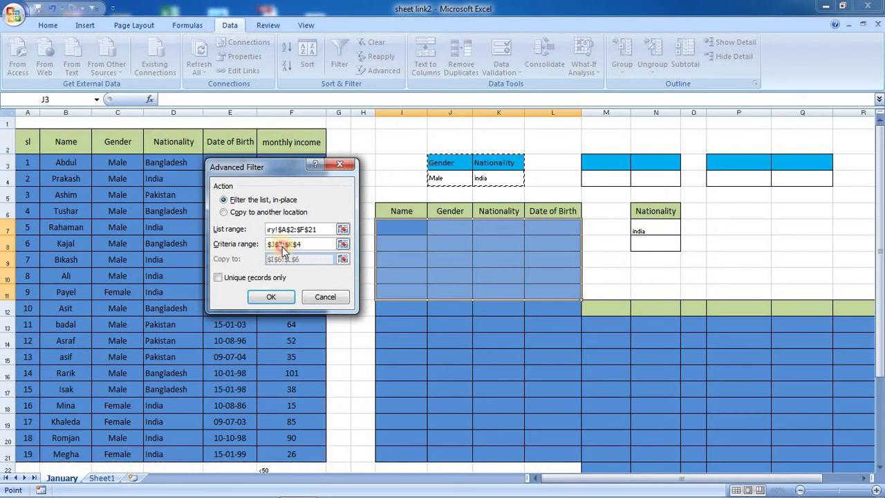
click(310, 244)
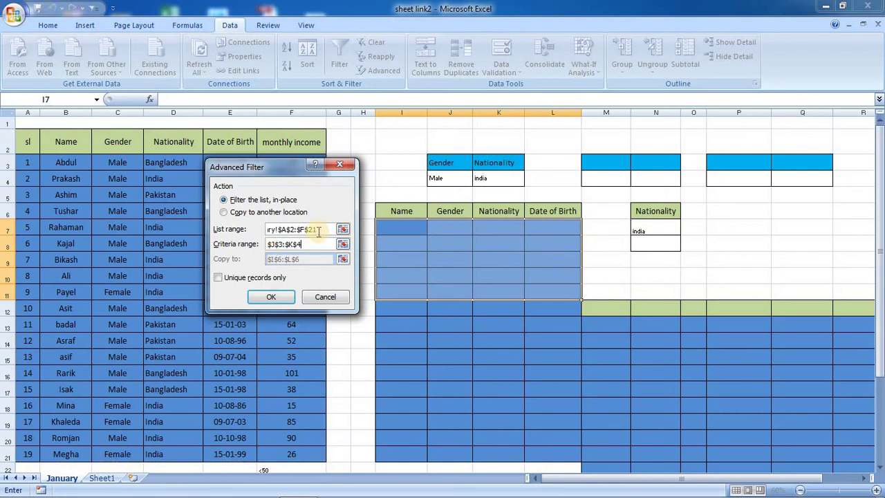
mouse_move(308, 249)
mouse_down()
mouse_move(274, 252)
mouse_move(319, 274)
mouse_move(266, 249)
mouse_up()
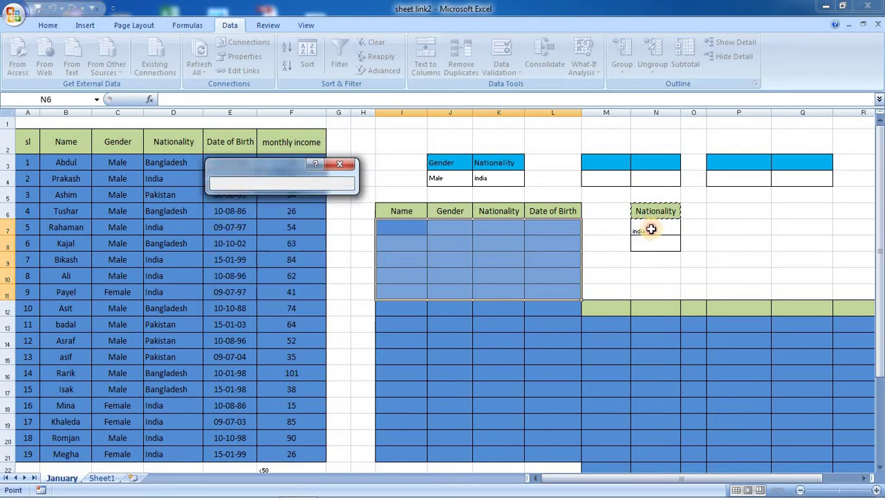
drag(654, 213, 650, 232)
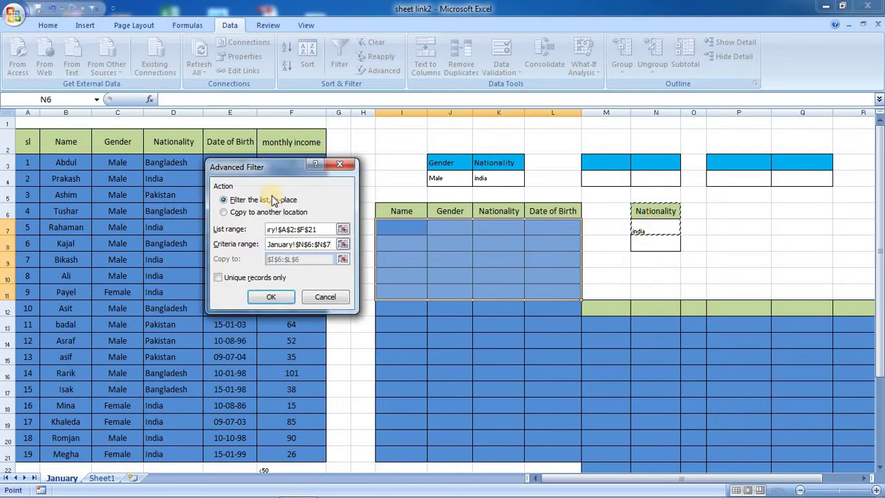
click(264, 212)
drag(300, 258, 268, 259)
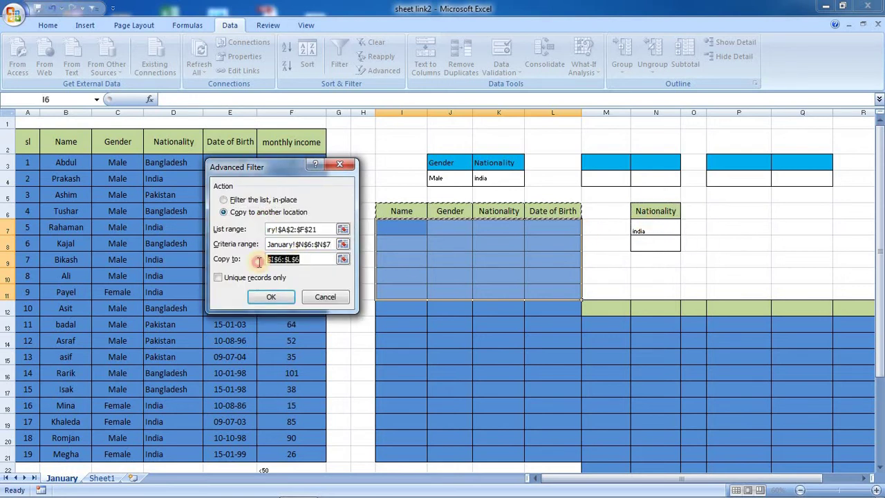
drag(406, 216, 551, 219)
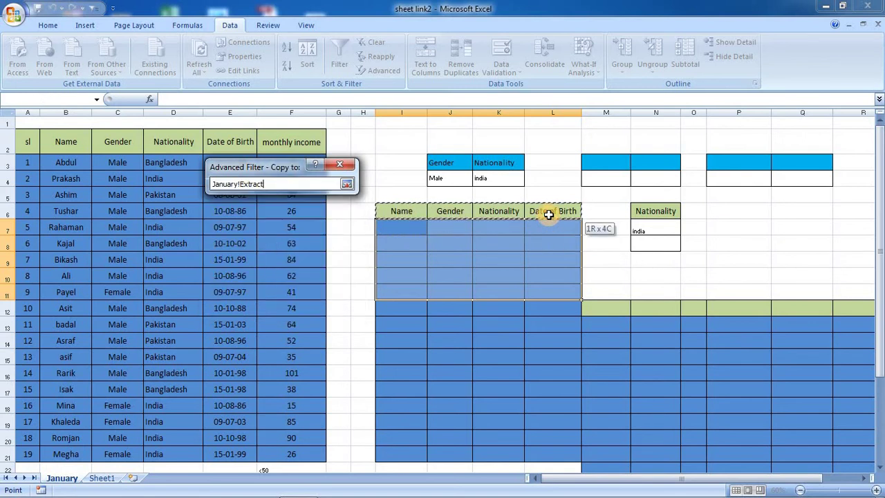
click(283, 298)
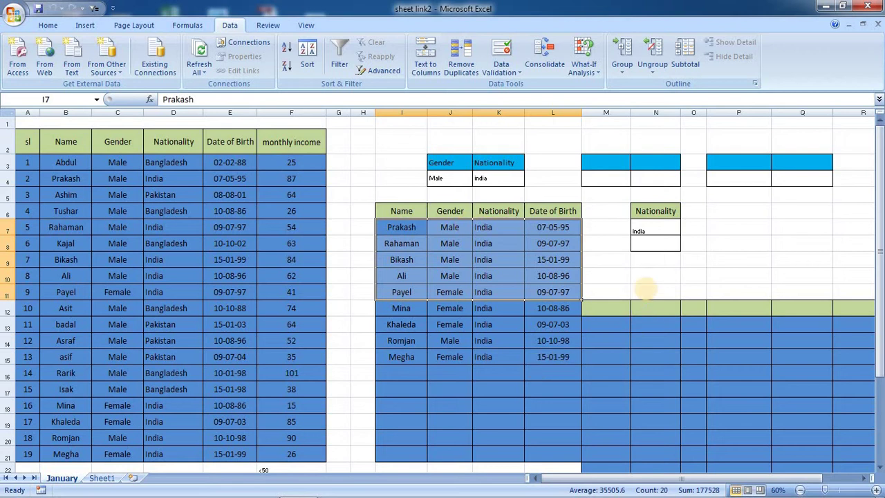
- Add pakistan in N8 as a second Nationality criterion
click(654, 244)
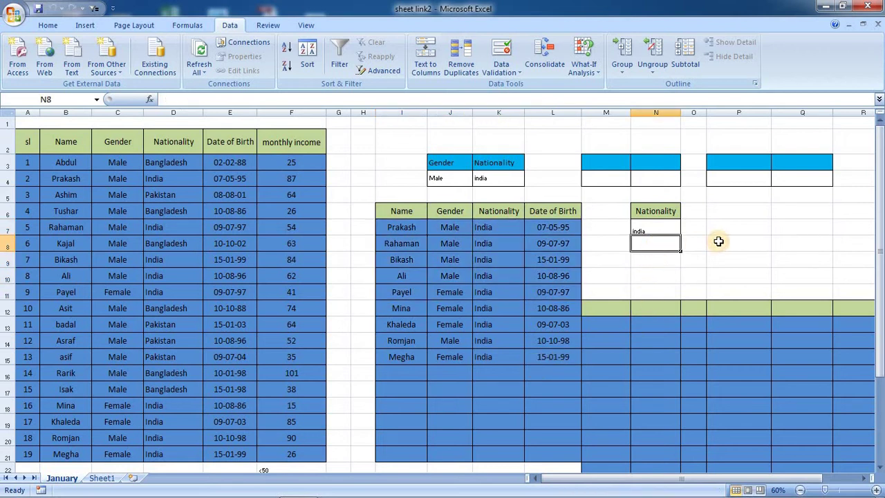
text(pakistan)
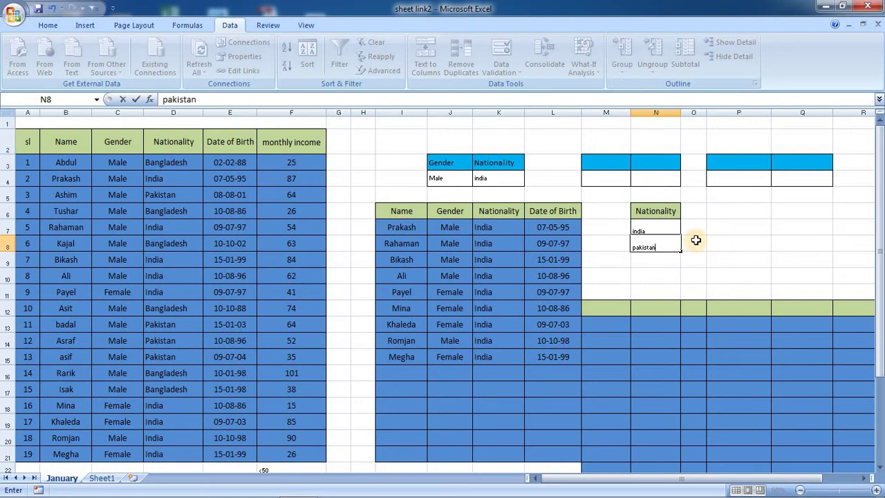
click(635, 276)
- Clear the nine extracted rows in I7:L15
drag(405, 226, 556, 356)
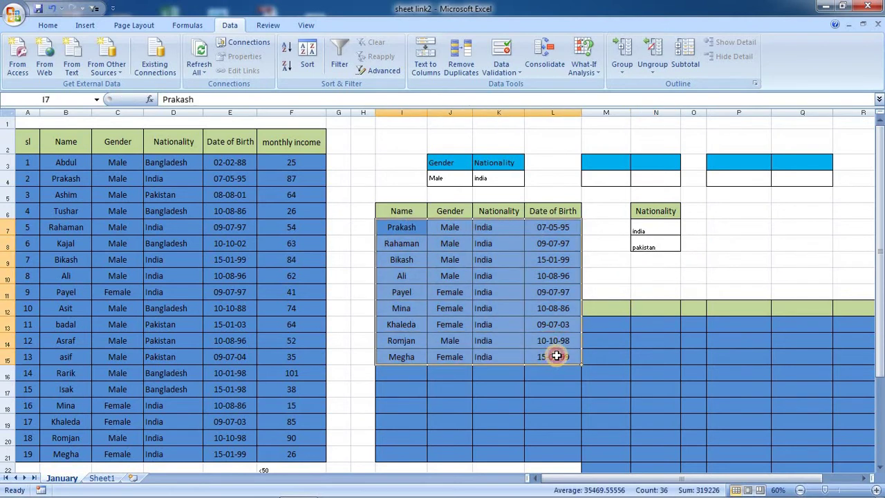
key(Delete)
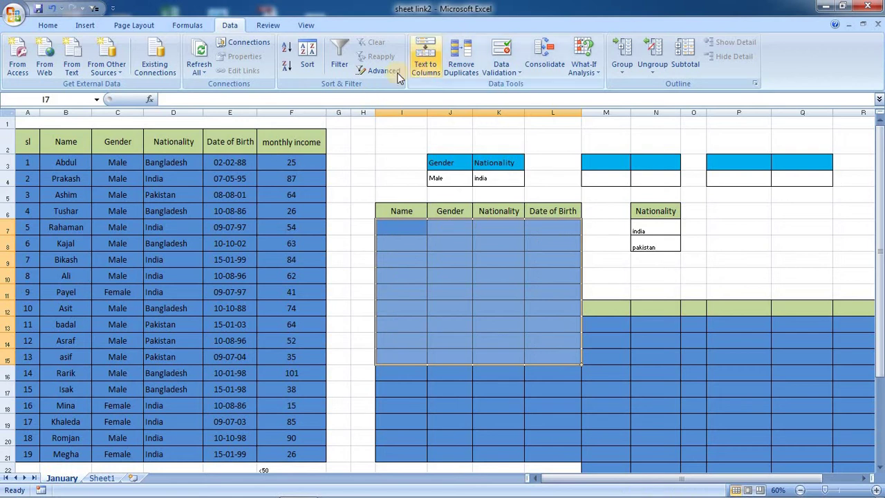
click(398, 73)
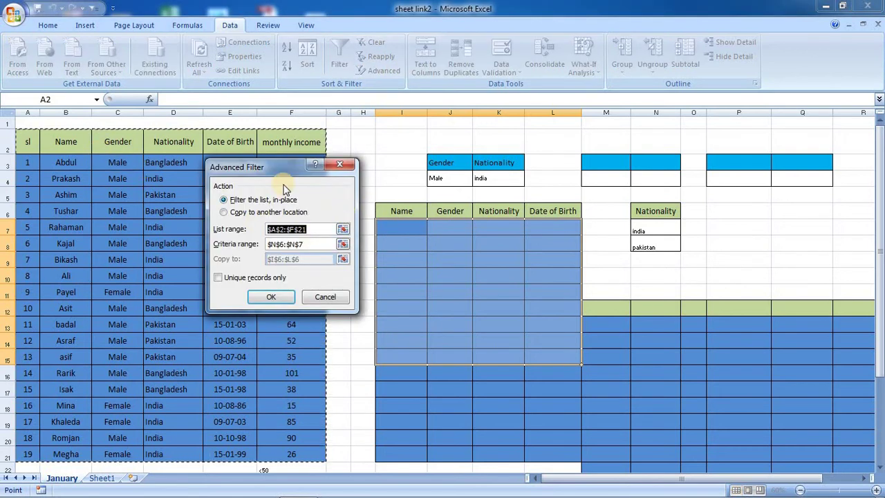
- Run Advanced Filter with criteria N6:N8, copying the 13 India and Pakistan employees to I6:L6
drag(302, 244, 256, 244)
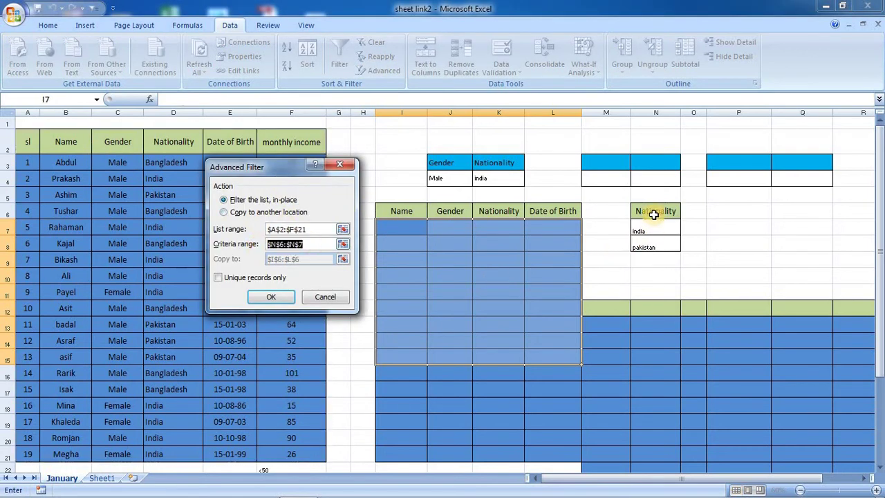
drag(654, 214, 653, 247)
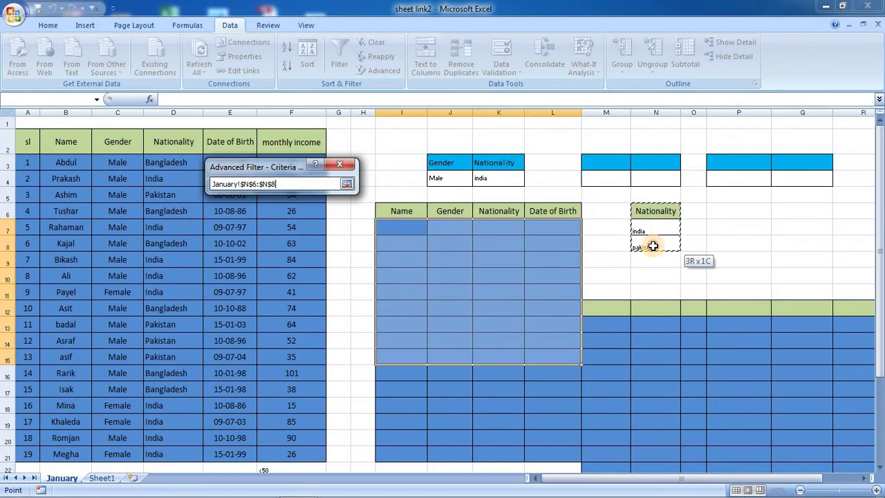
drag(653, 247, 653, 246)
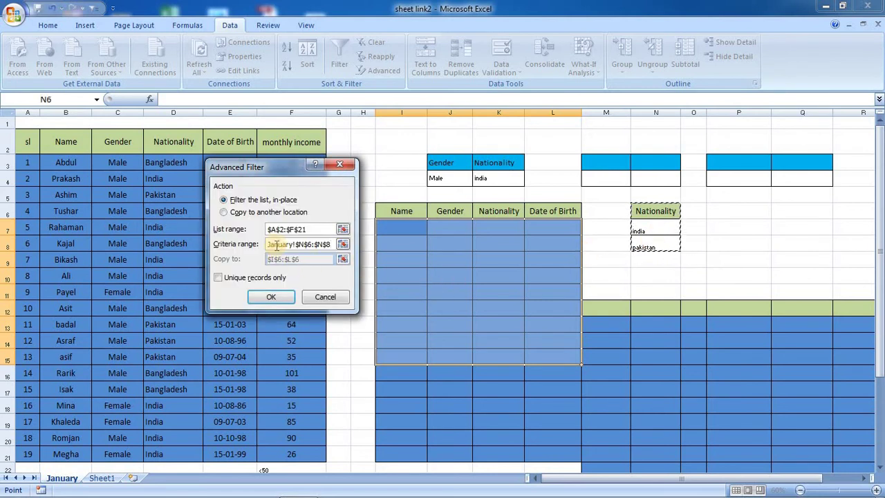
click(263, 214)
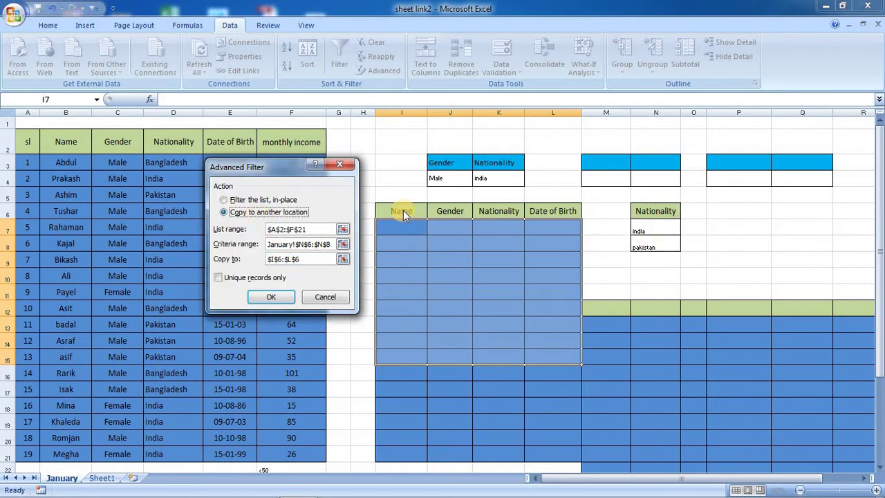
drag(315, 259, 268, 259)
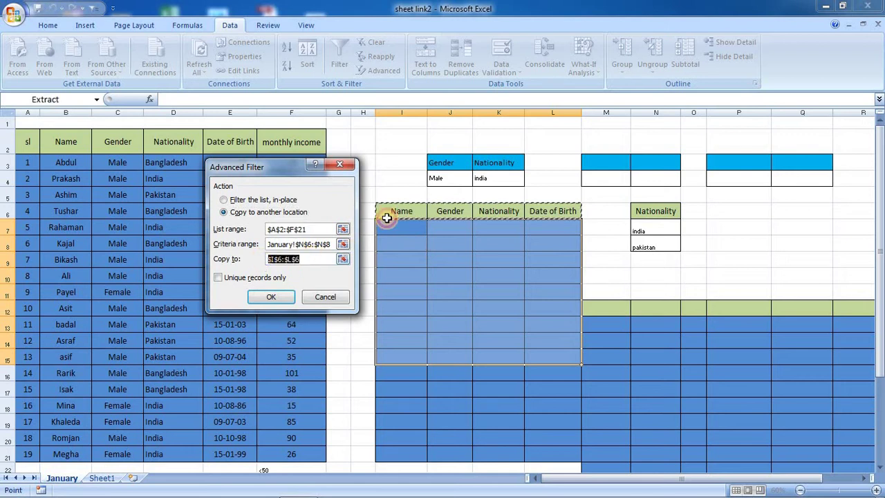
click(271, 297)
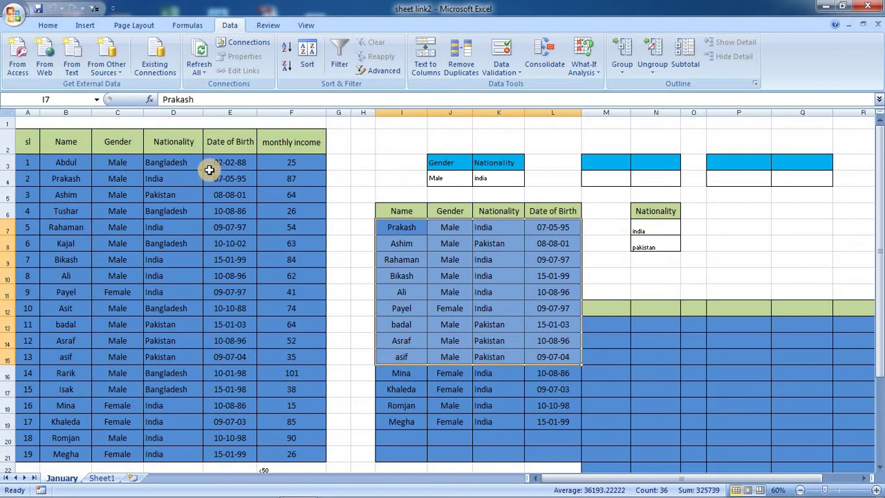
- Copy the Date of Birth header E2 for use as a criterion in M3
click(220, 145)
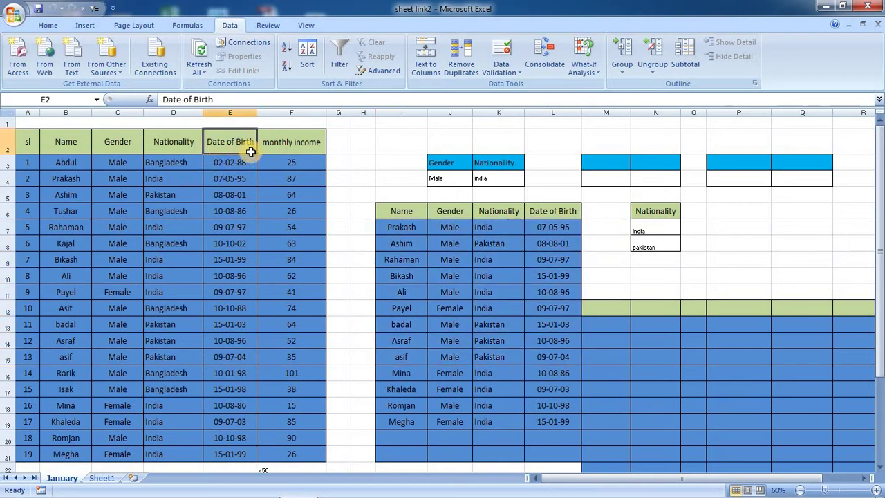
key(ctrl+c)
click(595, 164)
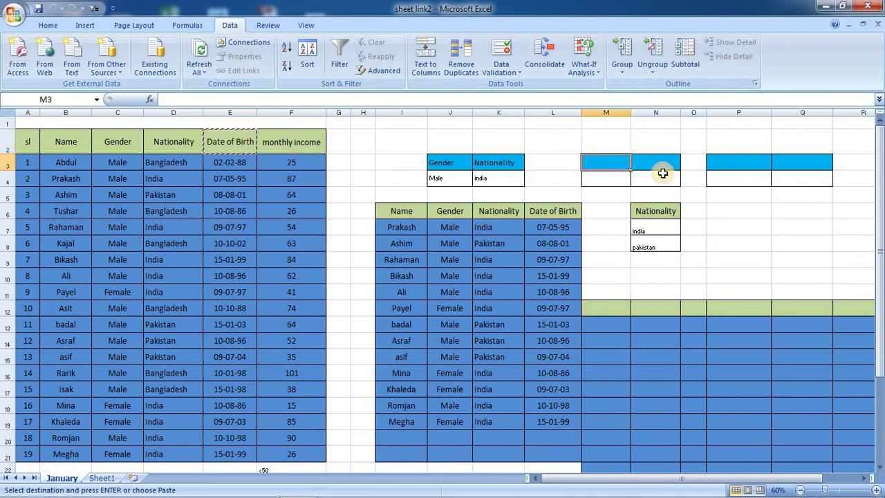
- Paste Date of Birth into M3, enter <01-01-2000 in M4, and clear I7:L19
key(ctrl+v)
key(Down)
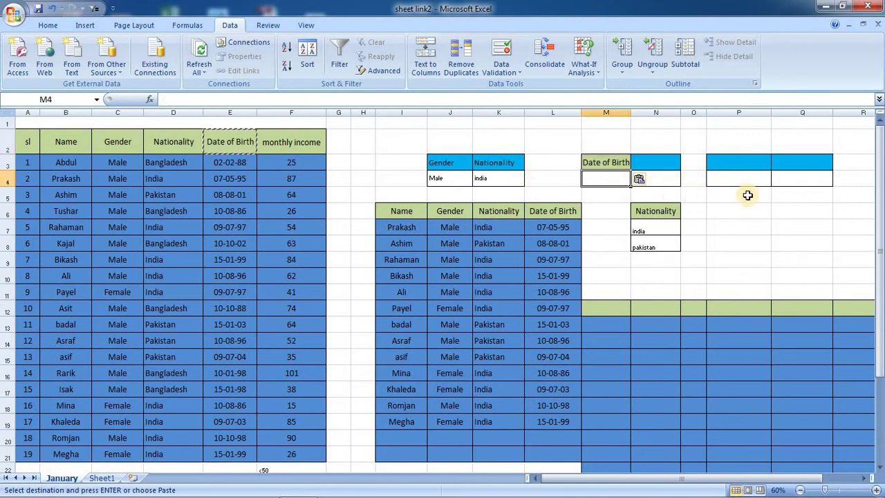
text(>)
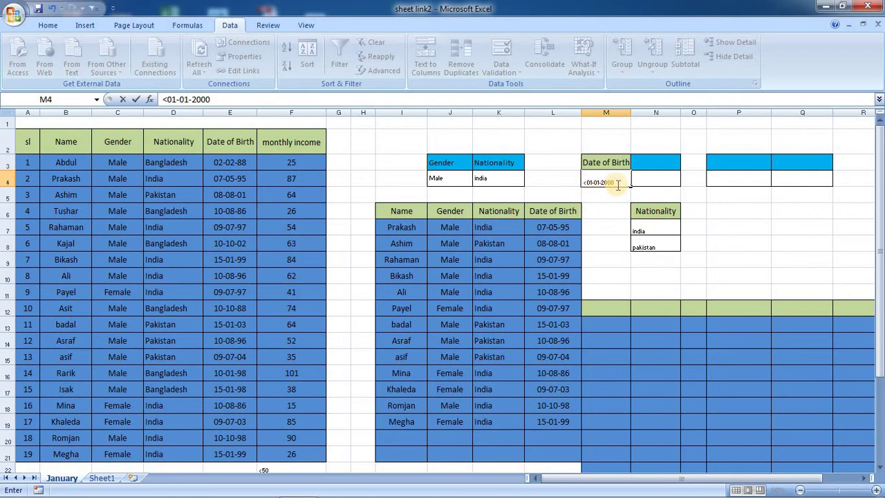
key(Return)
mouse_move(401, 226)
mouse_down()
mouse_move(499, 313)
mouse_move(542, 422)
mouse_up()
key(Delete)
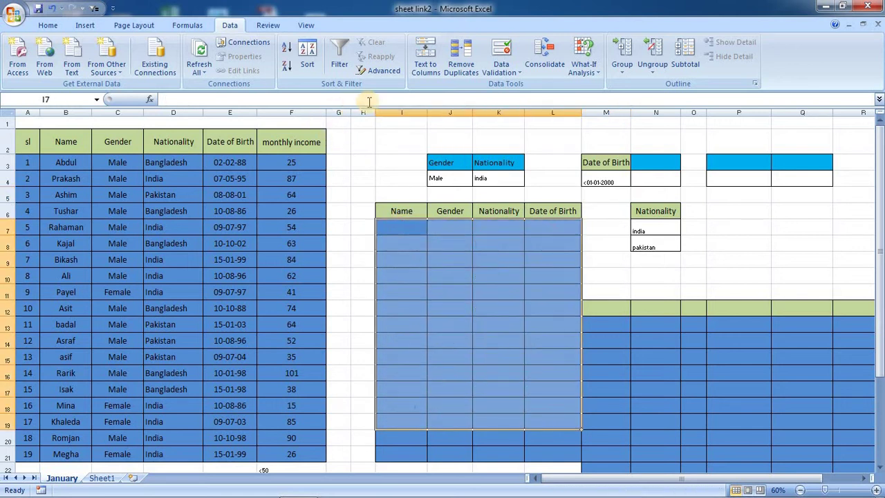
- Run Advanced Filter with criteria M3:M4, copying the 14 pre-2000 births to I6:L6
click(379, 69)
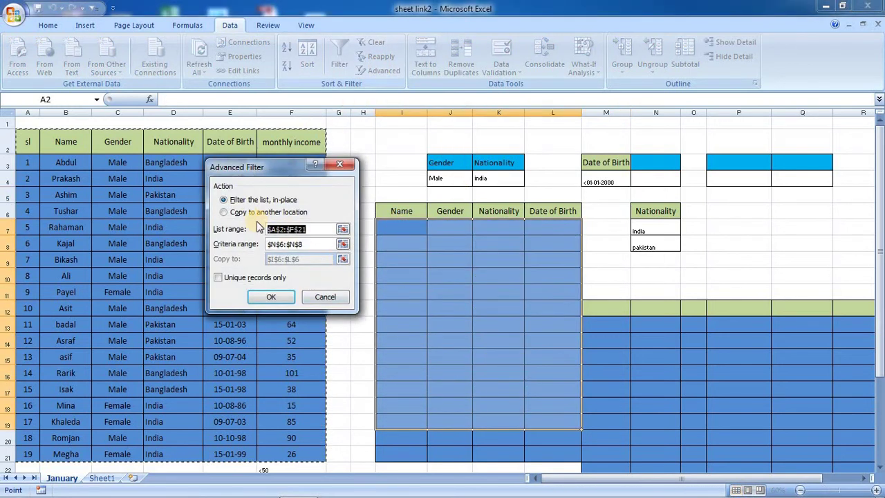
click(238, 212)
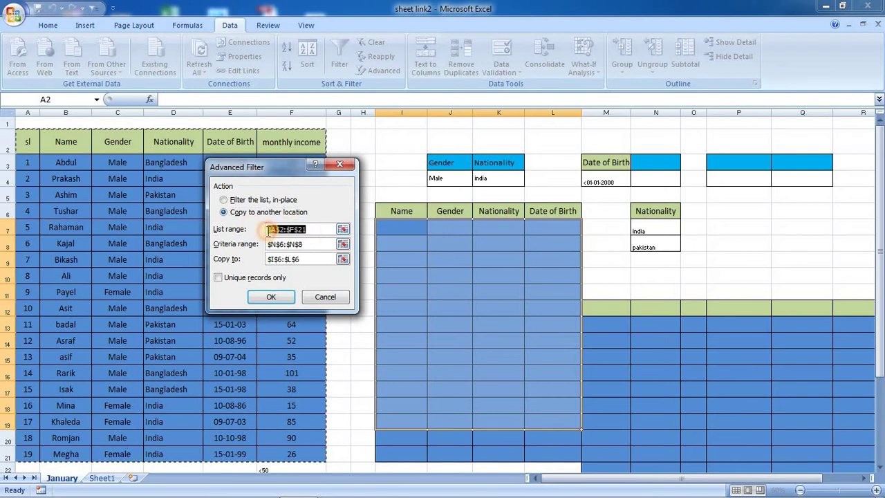
drag(300, 244, 269, 244)
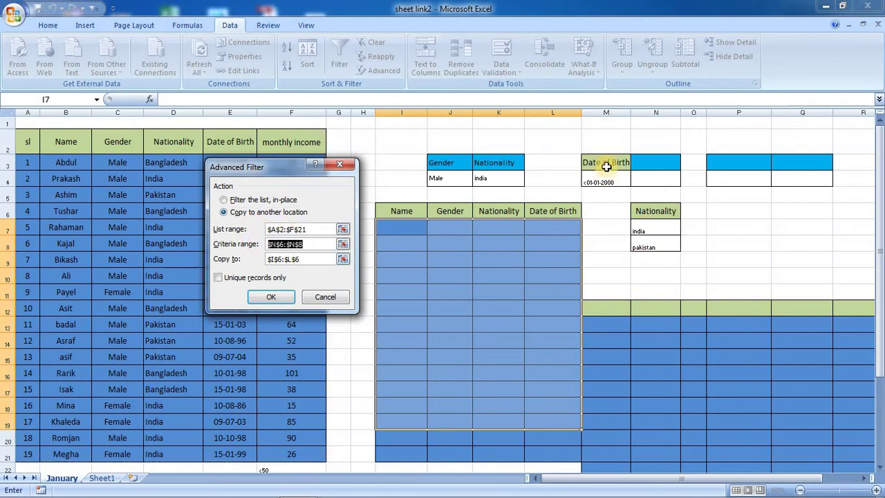
drag(606, 166, 607, 179)
click(306, 259)
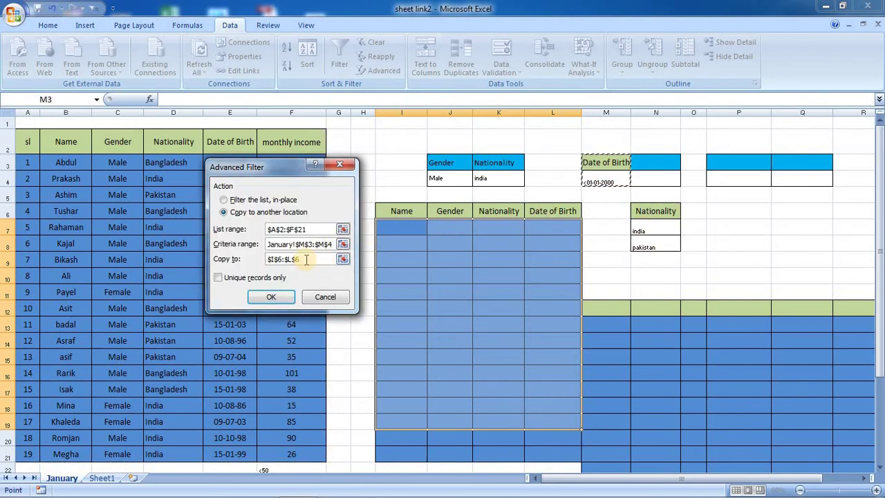
drag(306, 262, 265, 262)
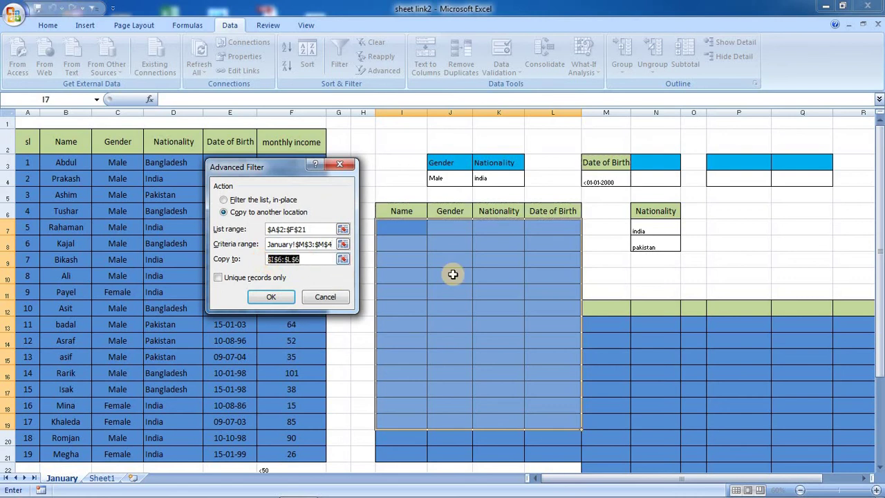
drag(396, 215, 545, 224)
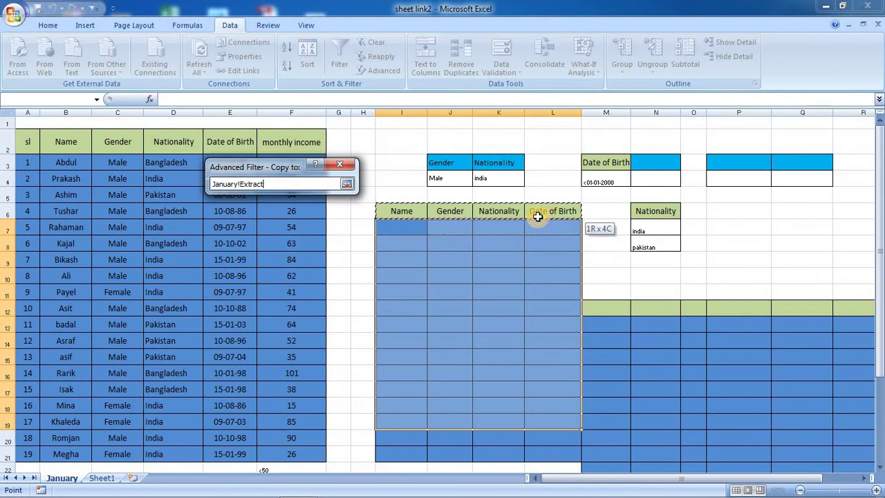
click(282, 298)
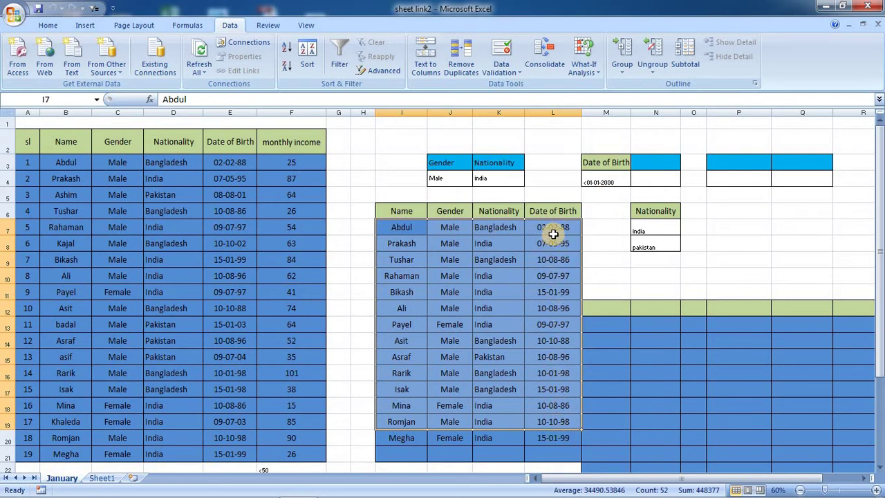
- Copy the Date of Birth heading into N3 and enter >01-01-1990 in N4
click(571, 442)
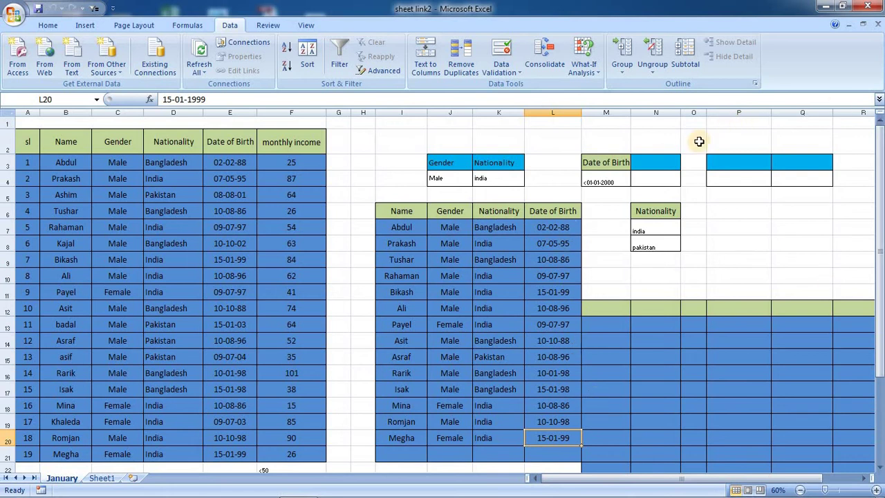
click(621, 163)
mouse_move(649, 171)
mouse_down()
mouse_move(664, 171)
mouse_move(654, 176)
mouse_up()
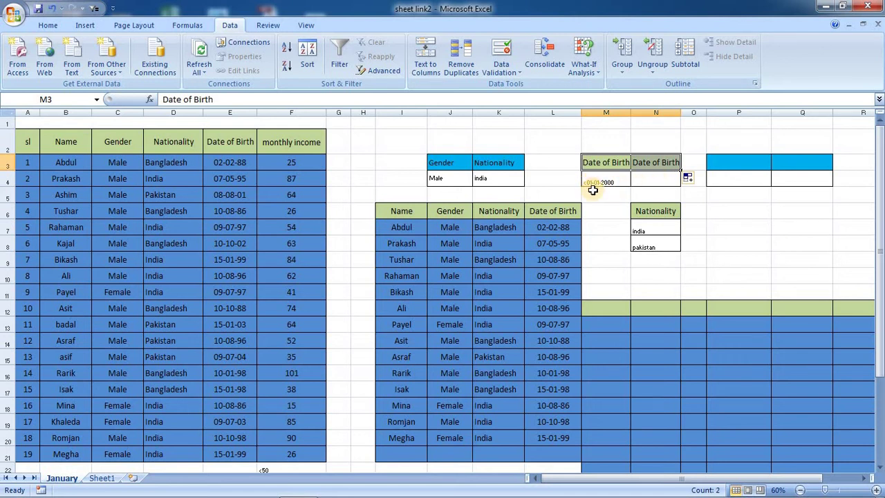
double_click(652, 177)
text(>01-01-1990)
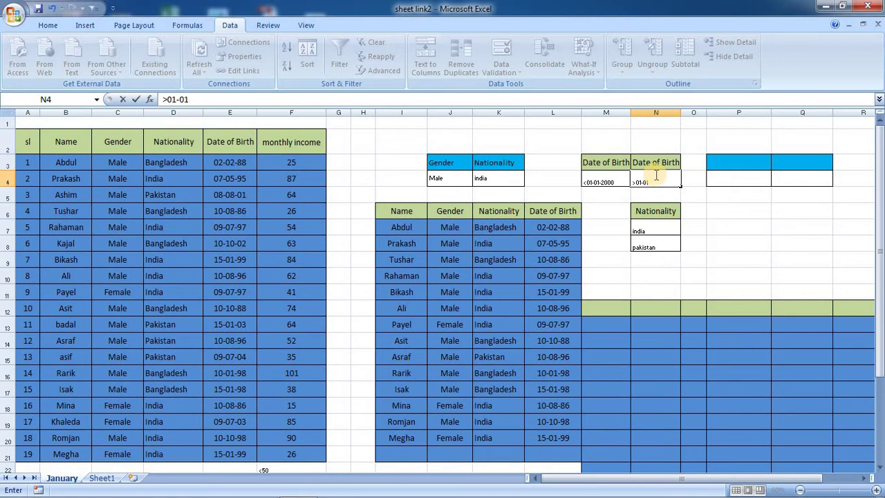
click(612, 195)
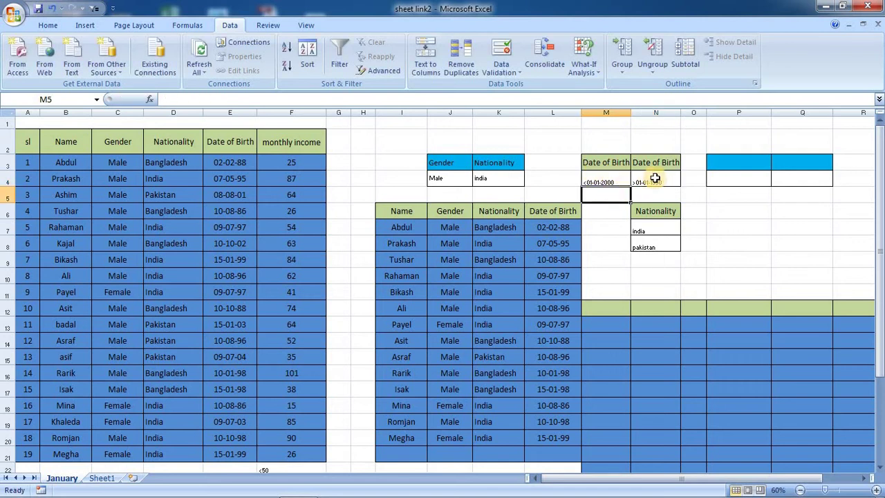
click(615, 181)
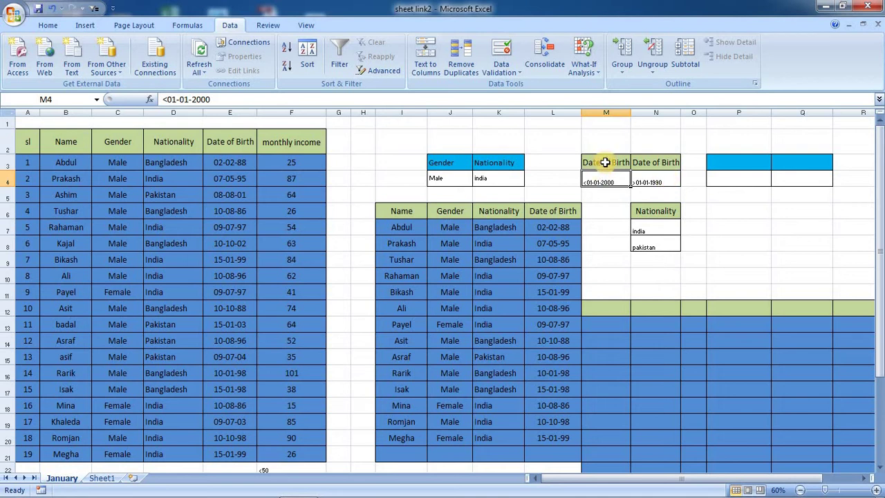
click(605, 162)
click(633, 163)
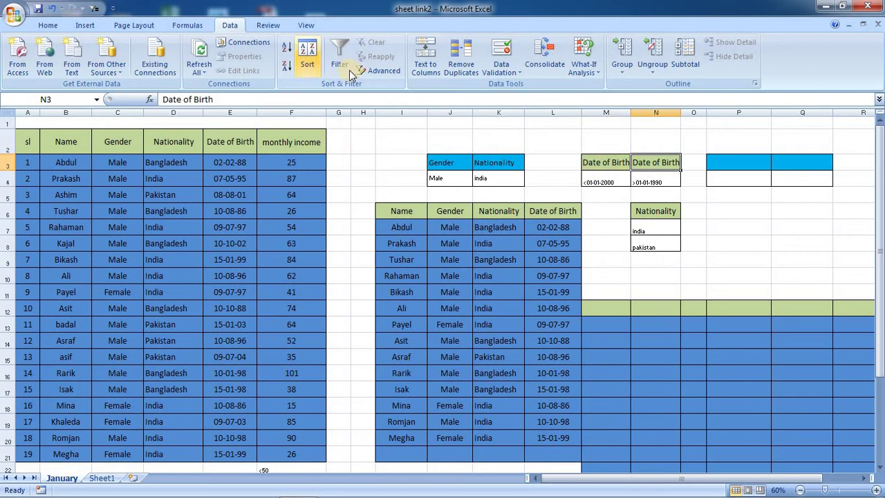
- Rerun Advanced Filter with criteria range M3:N4, copying matching records to I6:L6
click(390, 74)
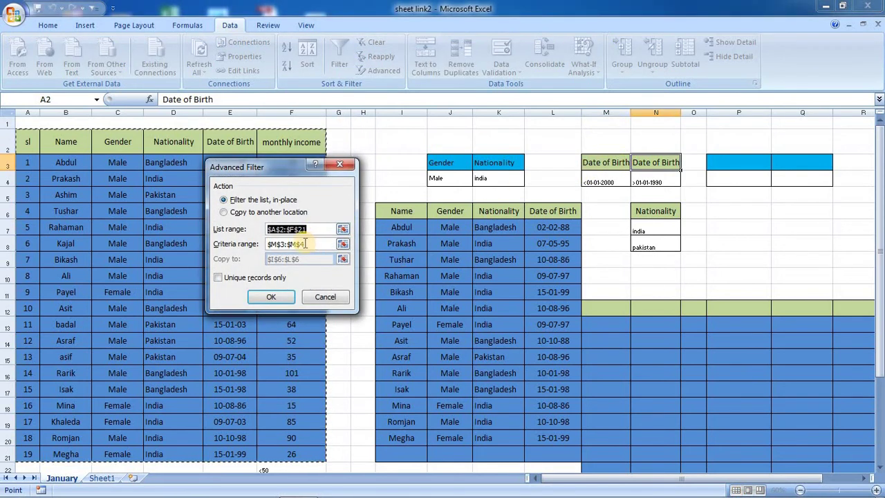
click(285, 245)
double_click(285, 245)
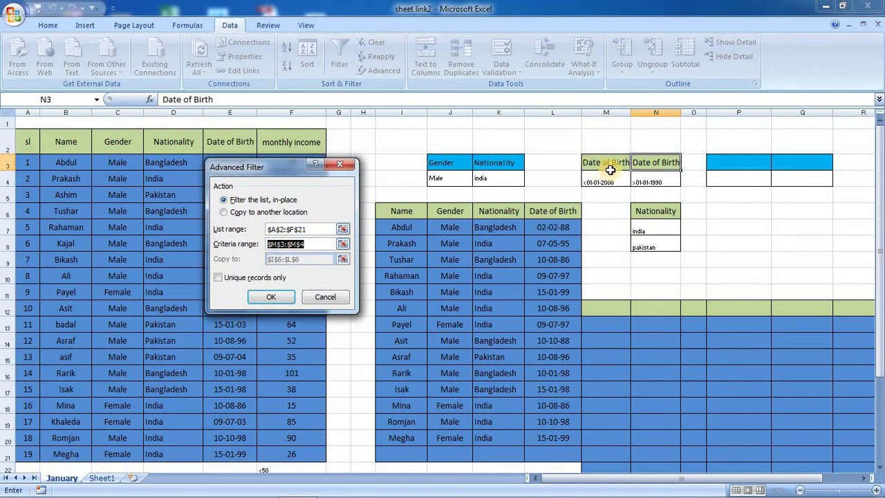
drag(613, 164, 651, 180)
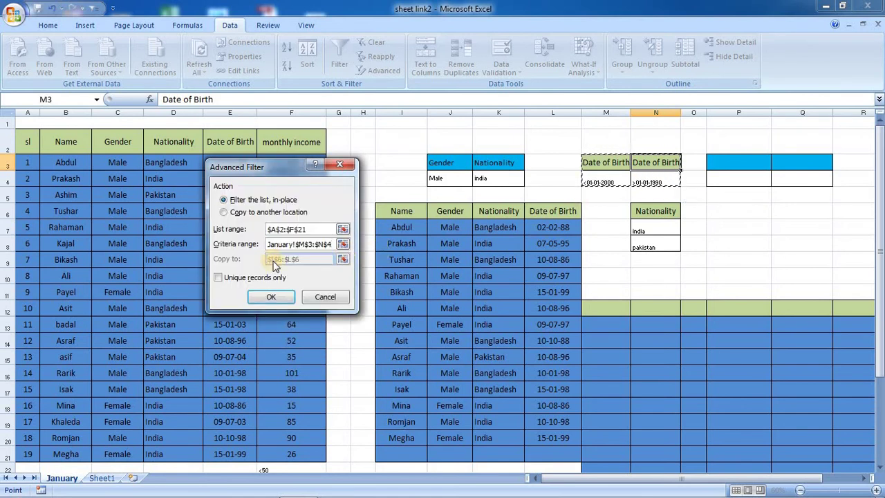
click(234, 212)
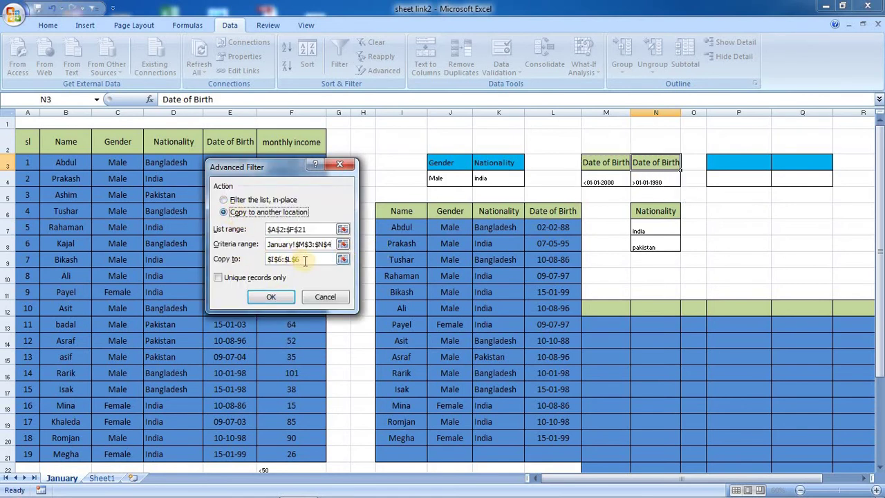
drag(305, 261, 274, 259)
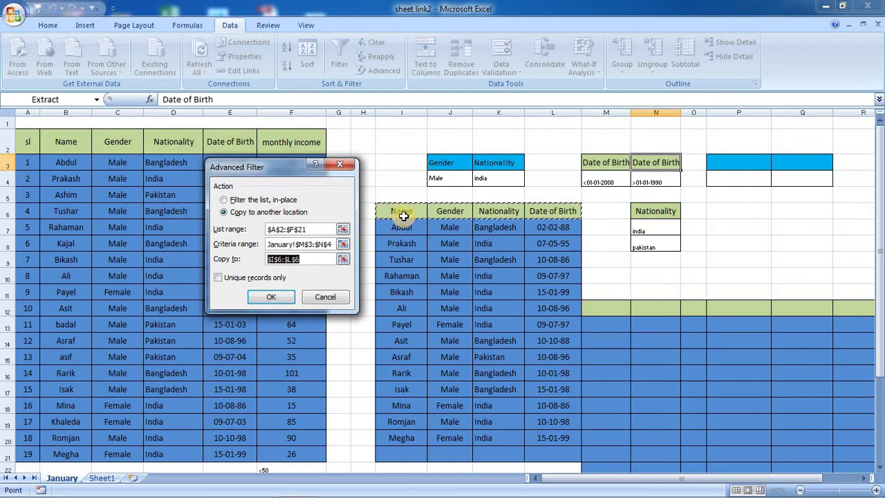
click(276, 295)
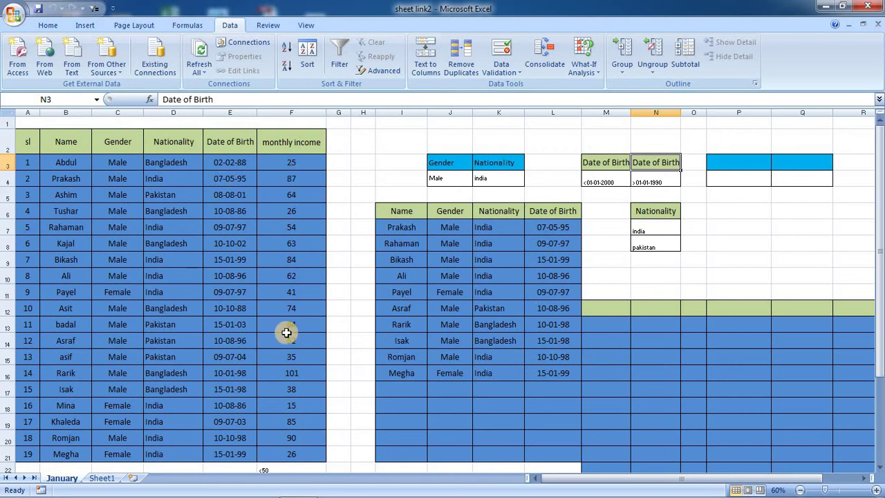
- Copy the monthly income heading into P3 and enter >=50 in P4
click(282, 139)
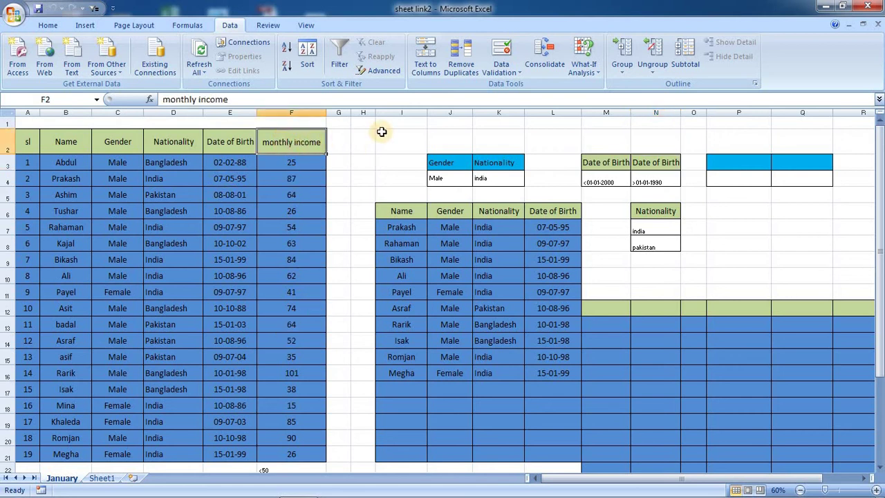
key(ctrl+c)
click(717, 166)
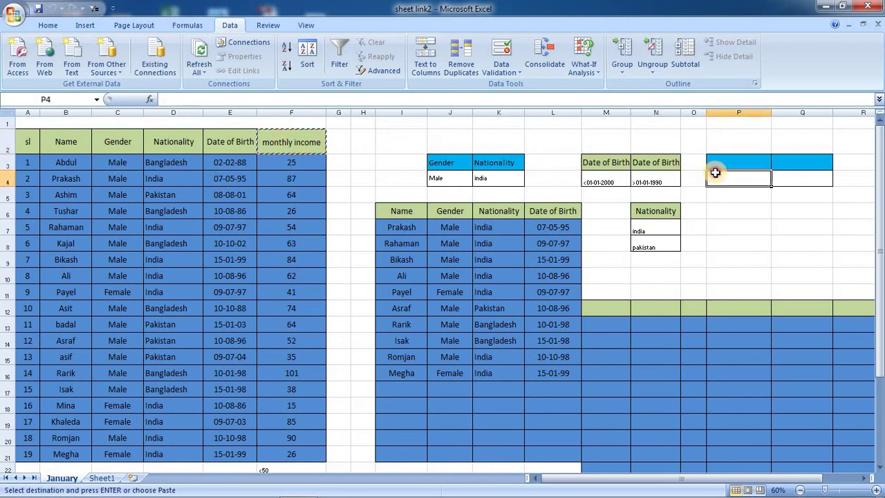
key(ctrl+v)
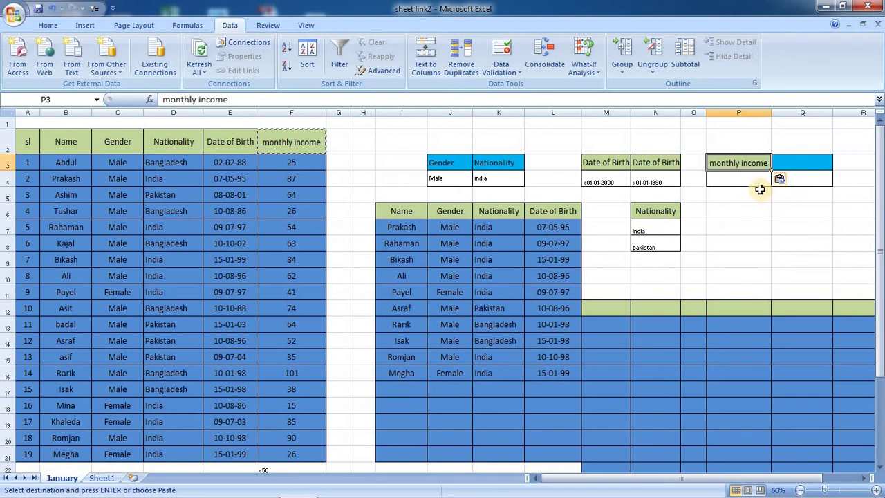
click(746, 182)
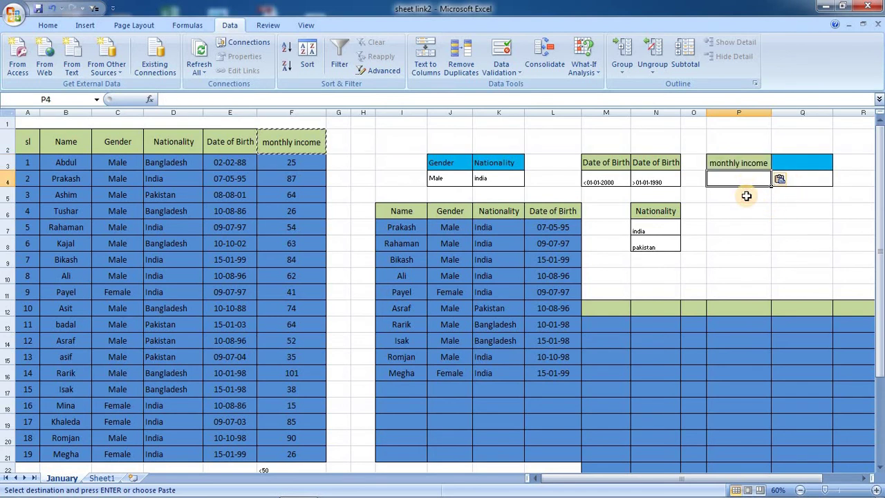
text(>=50)
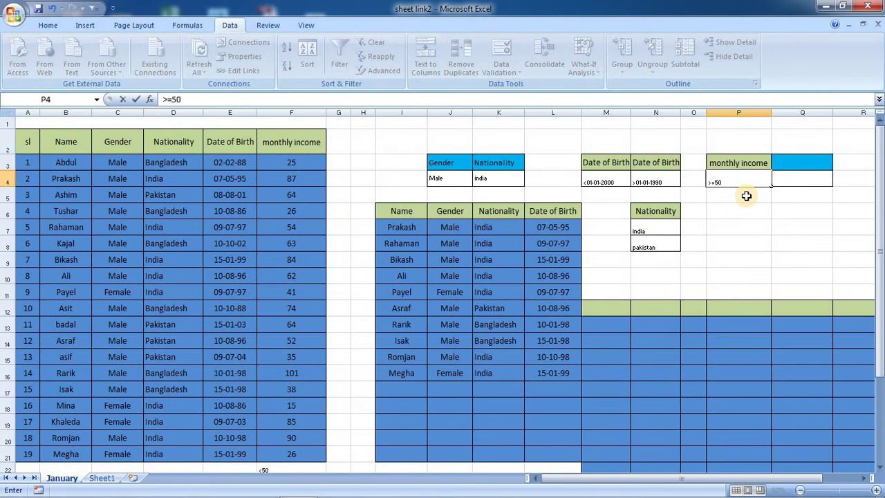
click(746, 196)
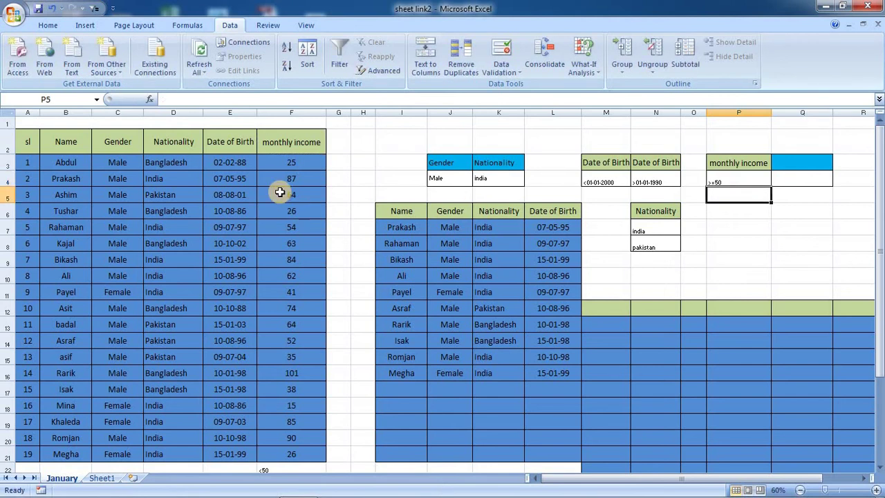
- Run Advanced Filter with criteria range P3:P4, copying matches to I6:L6
click(376, 71)
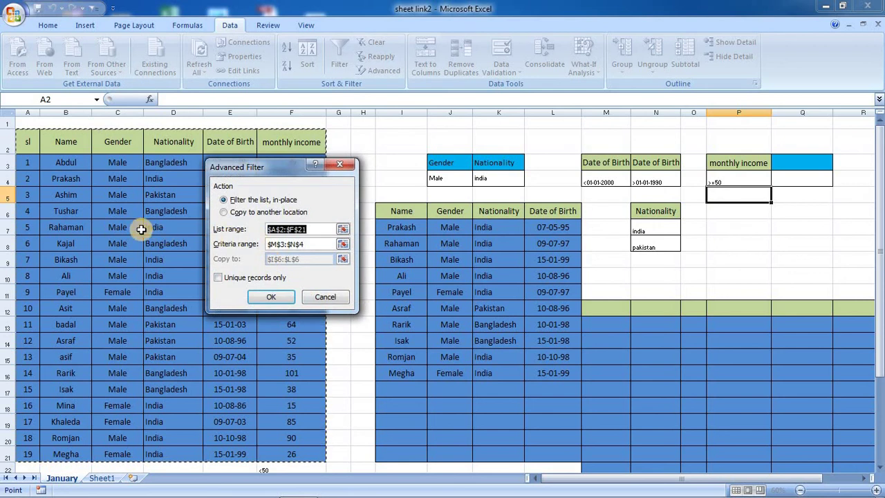
drag(304, 244, 267, 244)
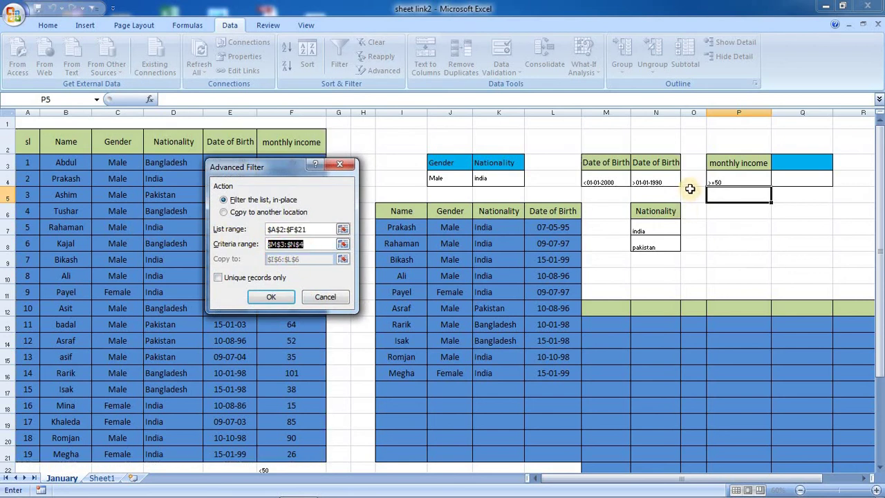
drag(740, 166, 737, 182)
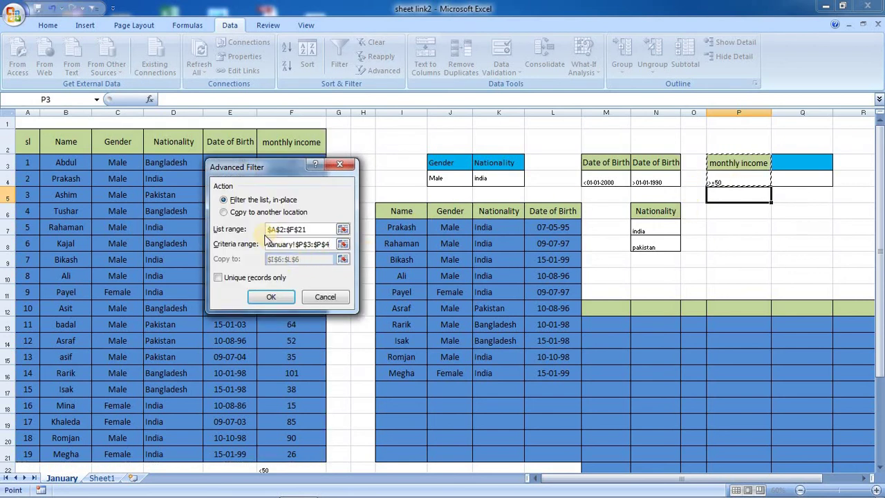
click(262, 212)
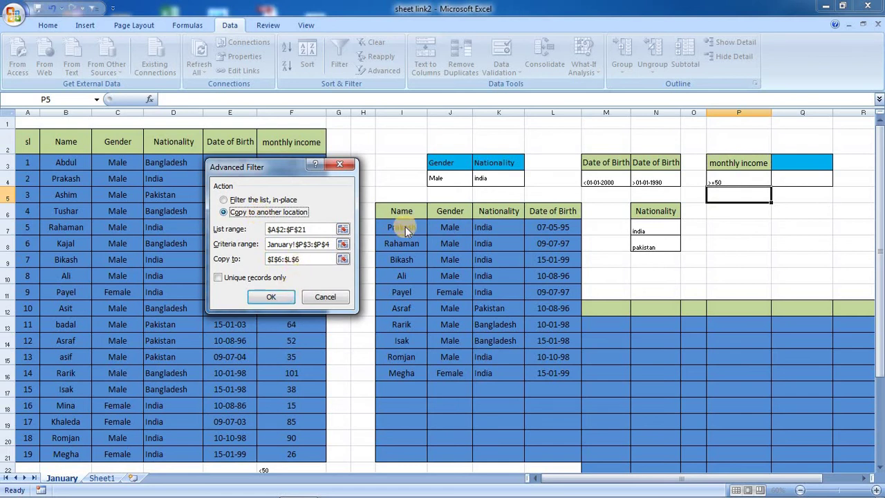
click(312, 259)
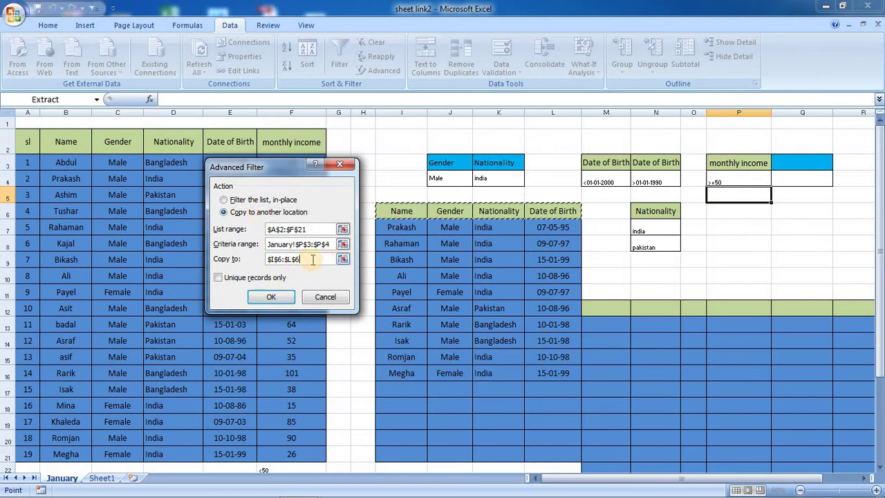
click(271, 297)
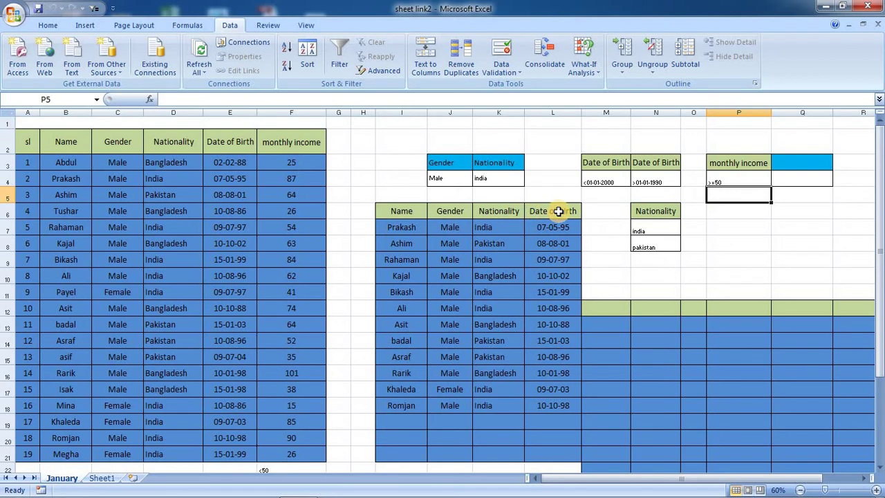
- Replace the L6 heading with monthly income and widen column L to fit it
click(558, 211)
click(291, 141)
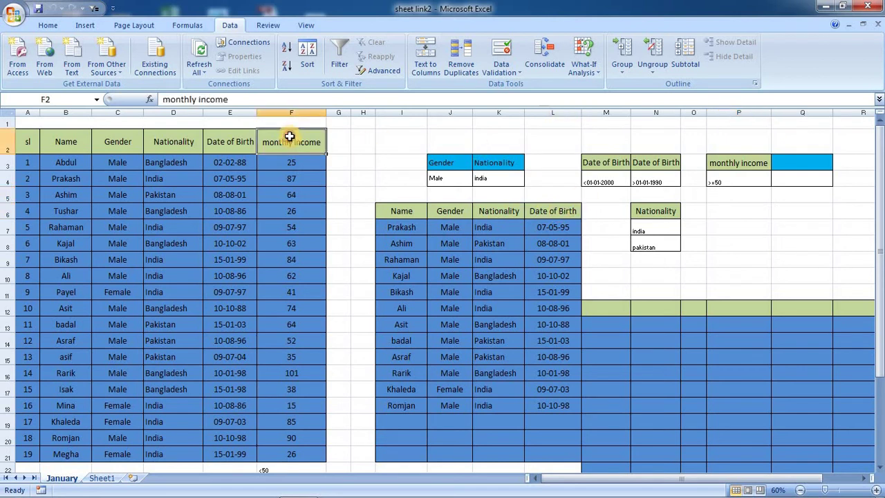
key(ctrl+c)
click(560, 210)
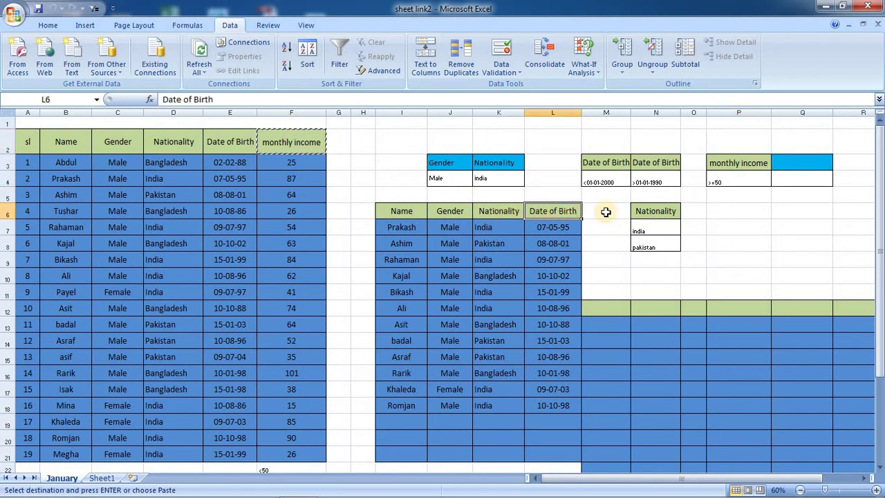
key(ctrl+v)
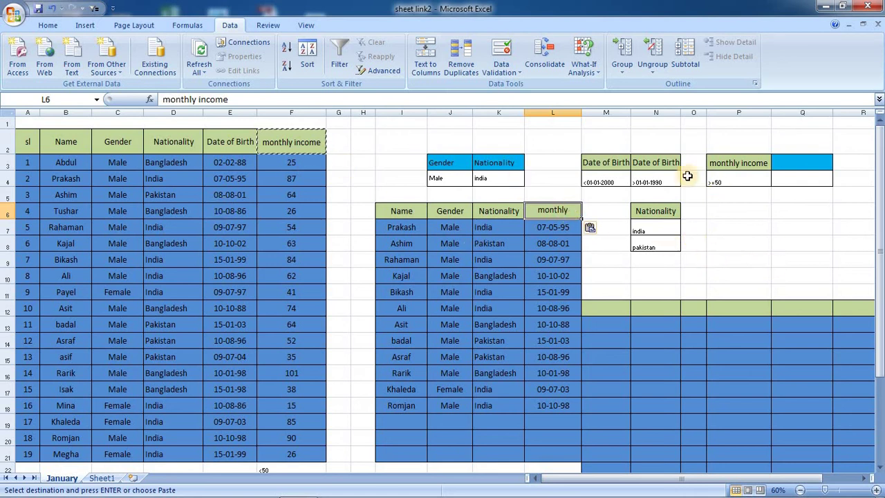
drag(584, 112, 602, 112)
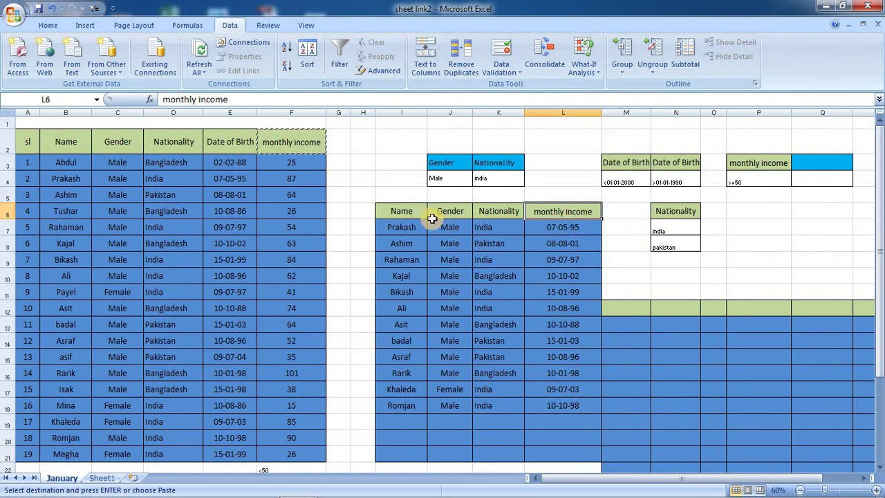
- Clear the old extracted rows and re-extract with criteria P3:P4 into I6:L6
mouse_move(381, 227)
mouse_down()
mouse_move(511, 294)
mouse_move(544, 409)
mouse_up()
key(Delete)
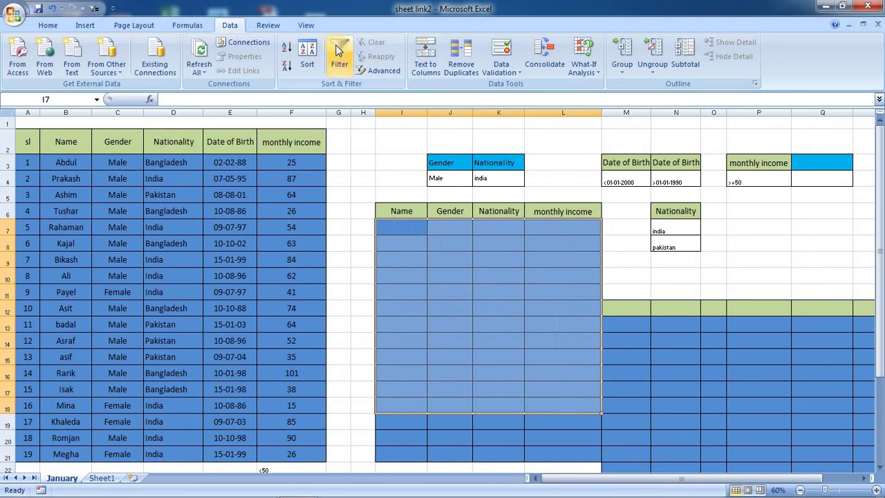
click(367, 70)
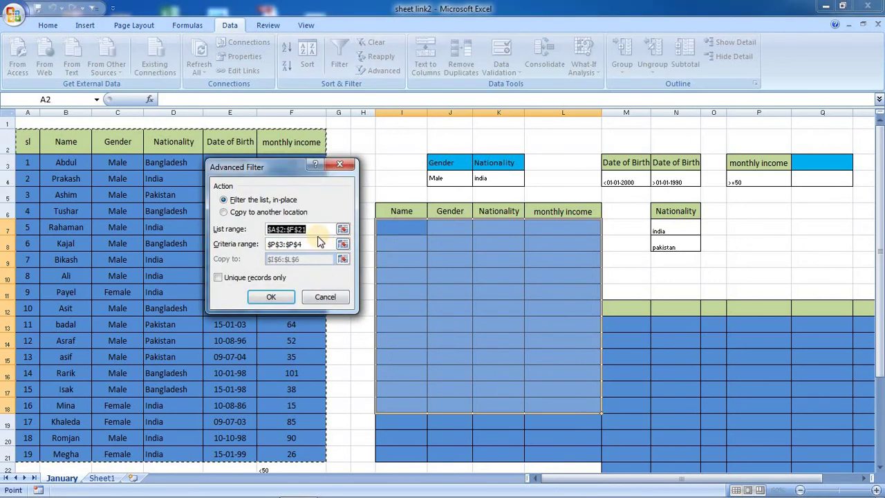
click(270, 247)
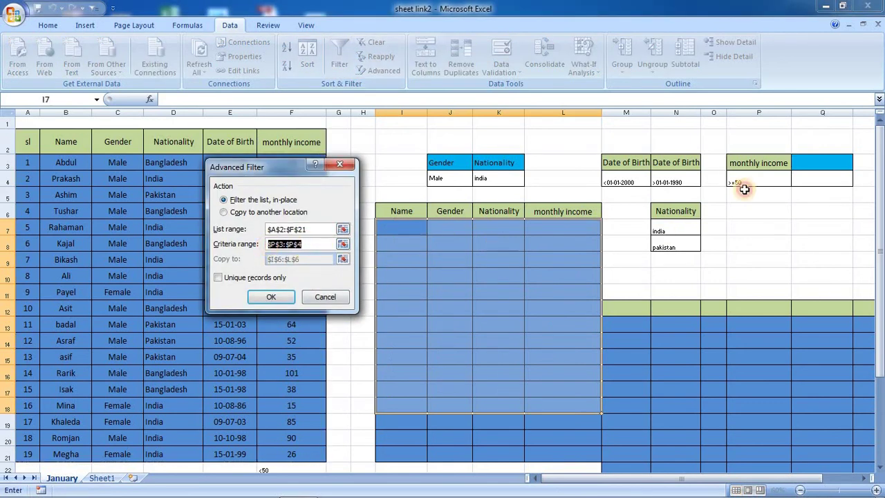
drag(746, 166, 748, 182)
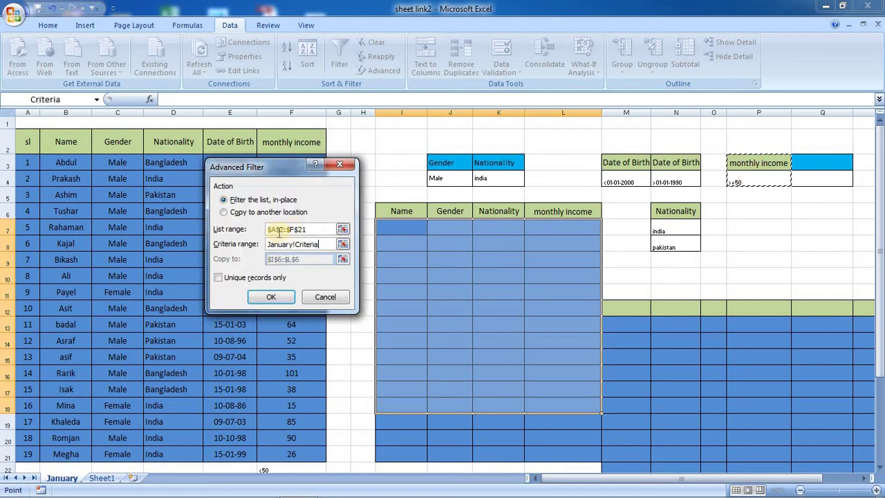
click(254, 212)
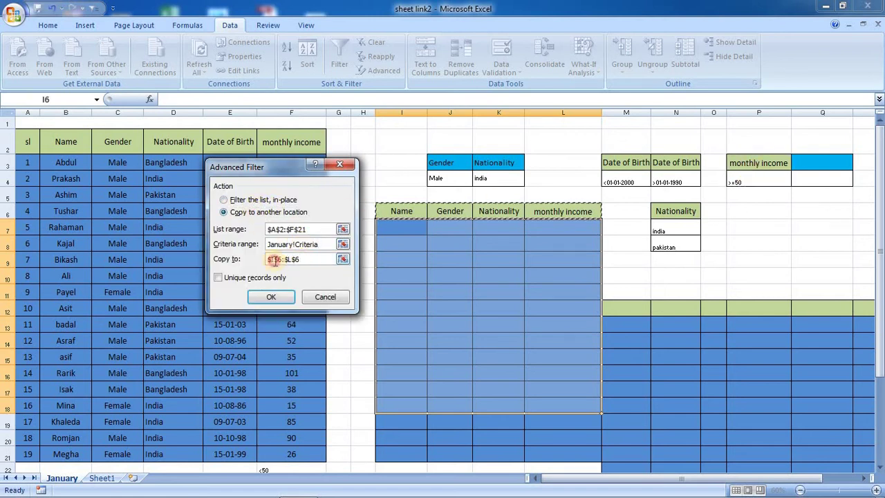
click(280, 259)
drag(404, 207, 553, 212)
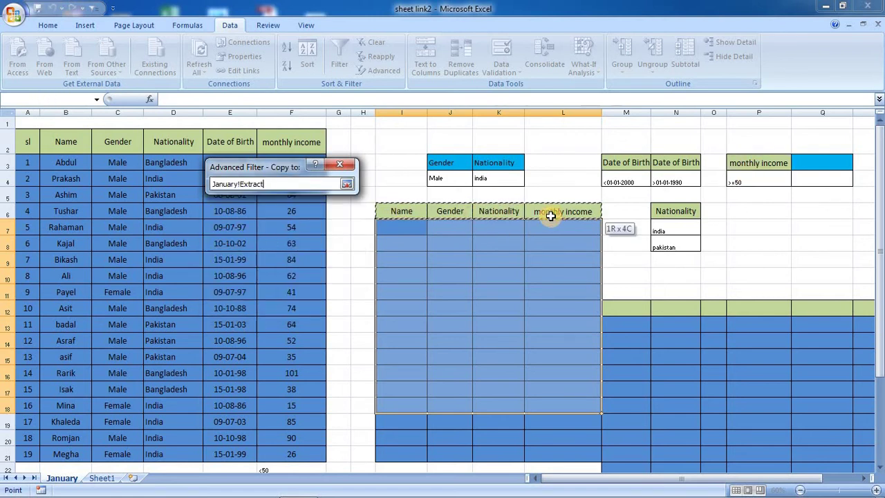
click(253, 302)
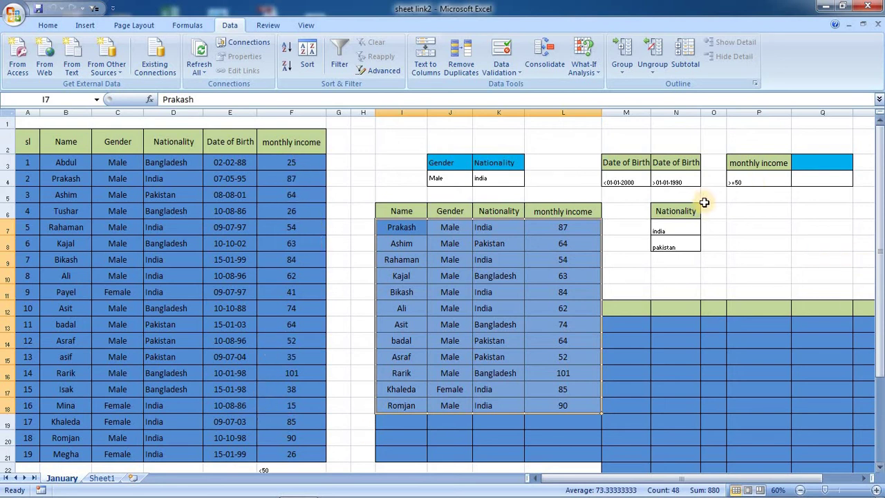
click(779, 163)
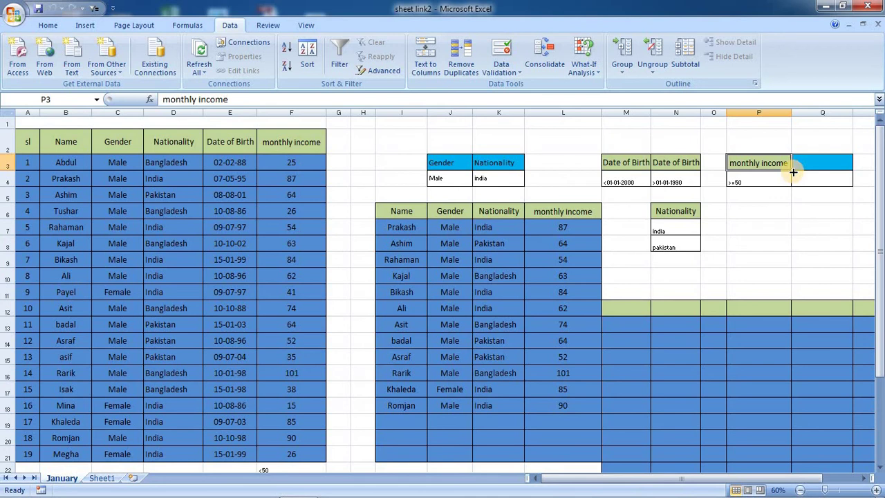
- Copy the monthly income heading to Q3, change P4 to >=40 and enter <80 in Q4
drag(793, 172, 824, 173)
click(793, 168)
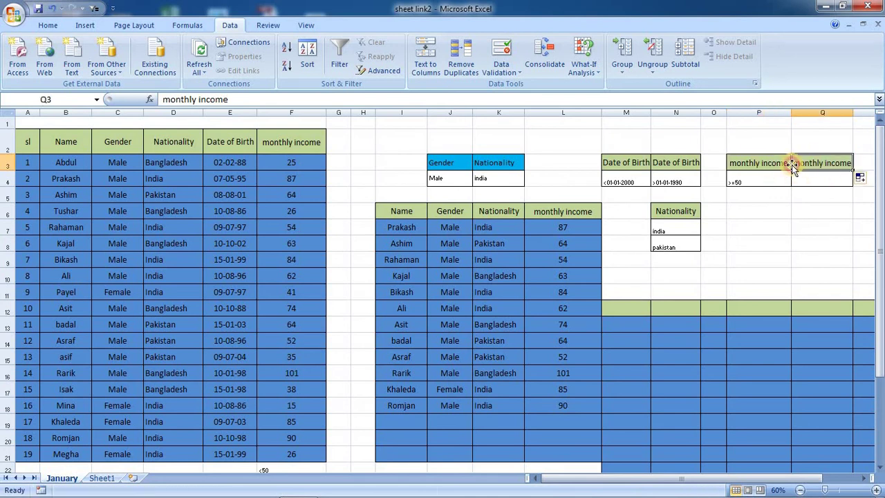
click(791, 164)
click(811, 164)
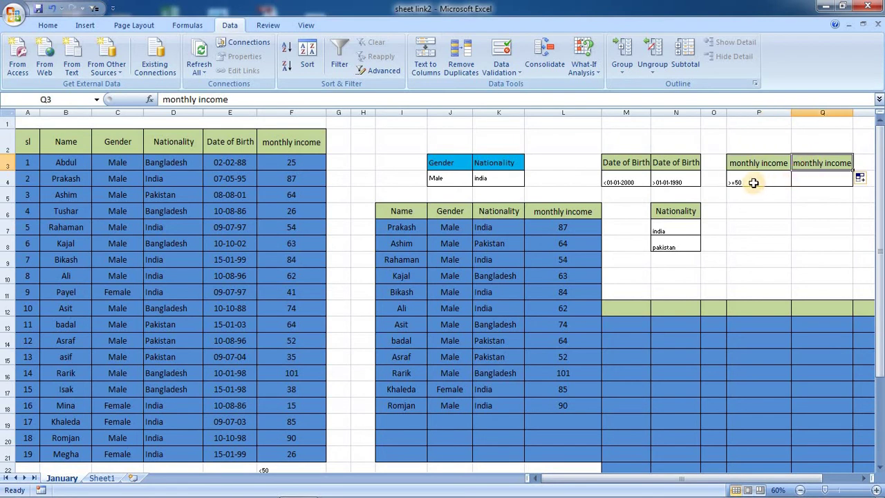
click(750, 183)
double_click(752, 182)
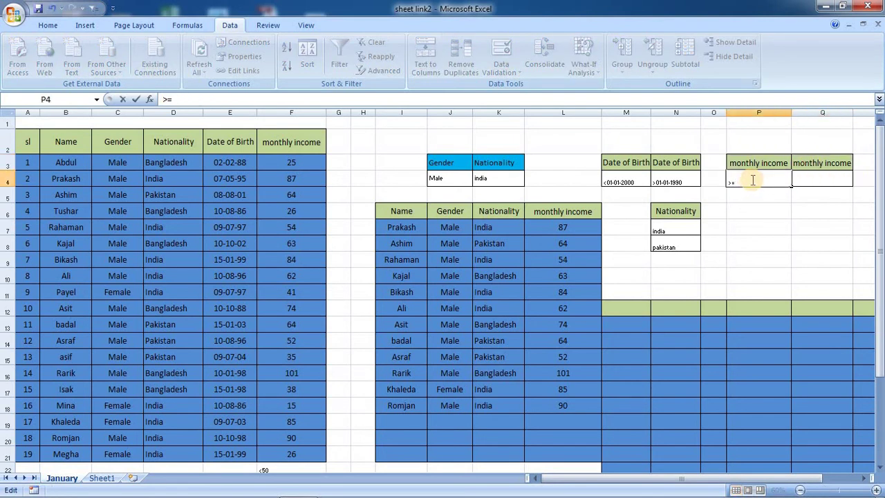
text(40)
click(809, 177)
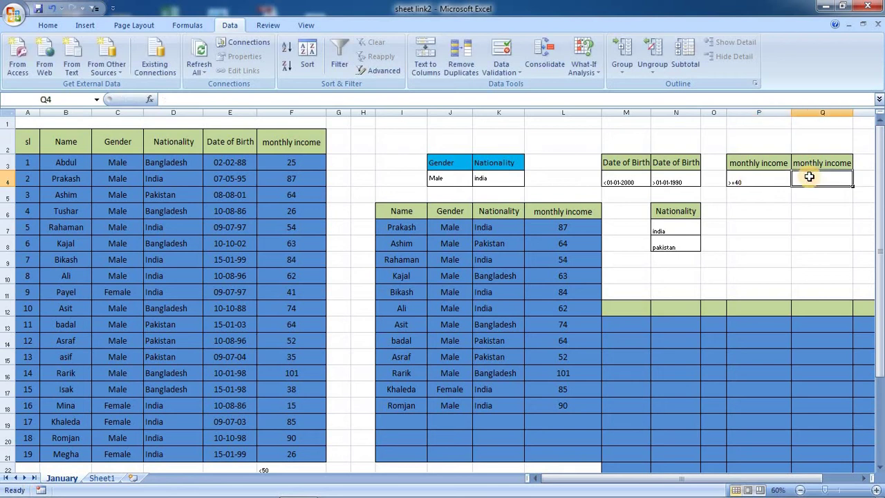
text(<80)
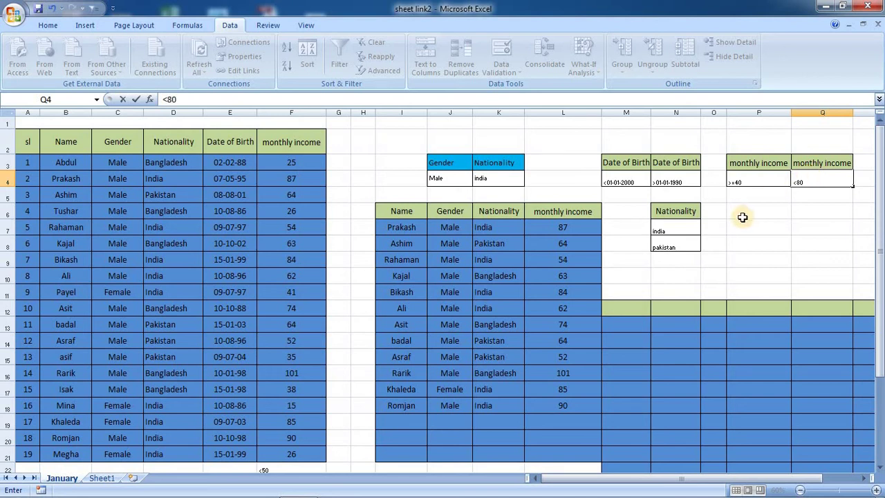
click(740, 213)
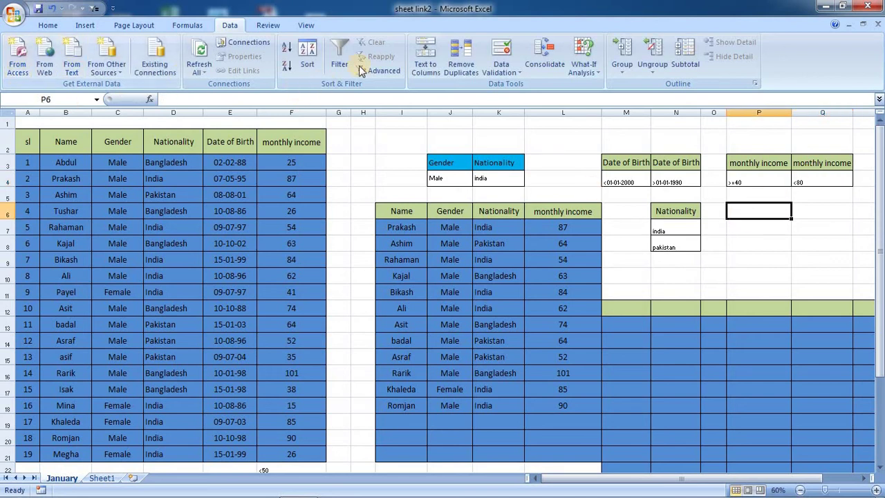
- Run Advanced Filter with criteria range P3:Q4, copying matches to the I6:L6 headings
click(379, 72)
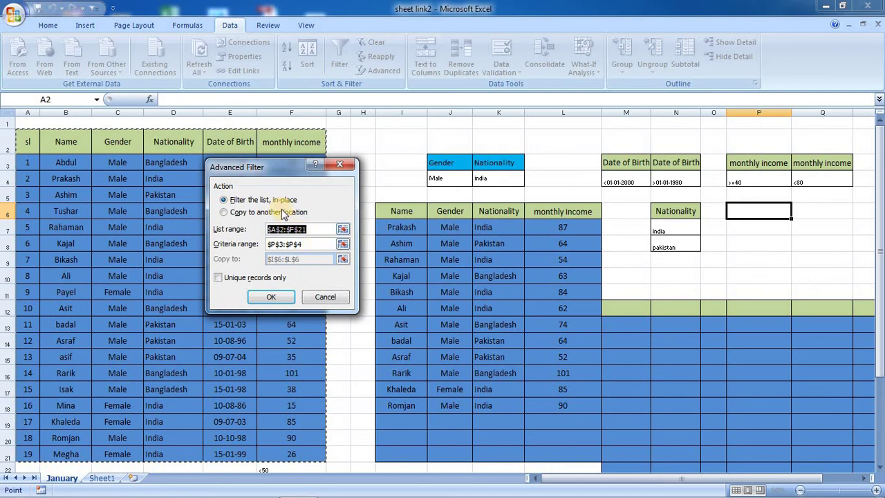
click(235, 211)
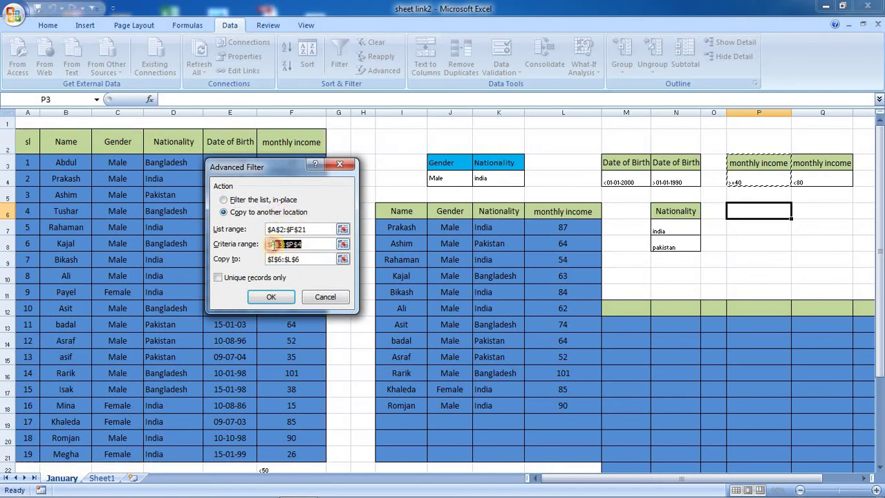
drag(761, 168, 816, 175)
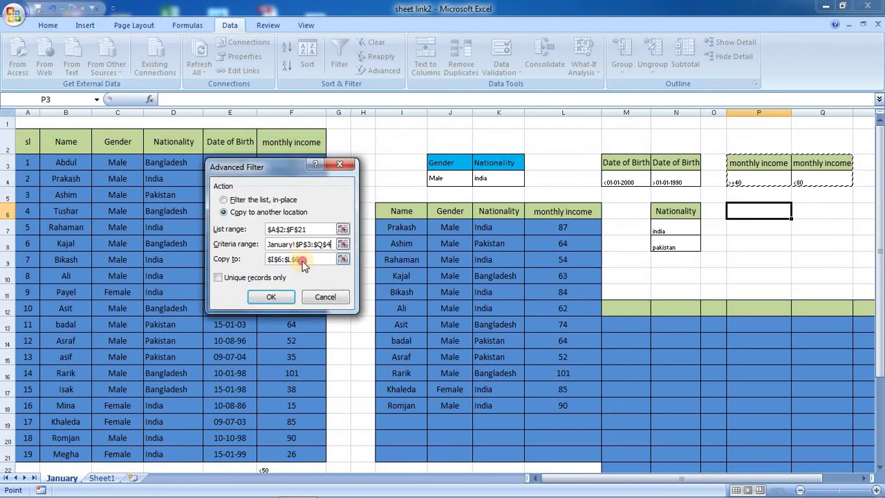
drag(303, 264, 274, 267)
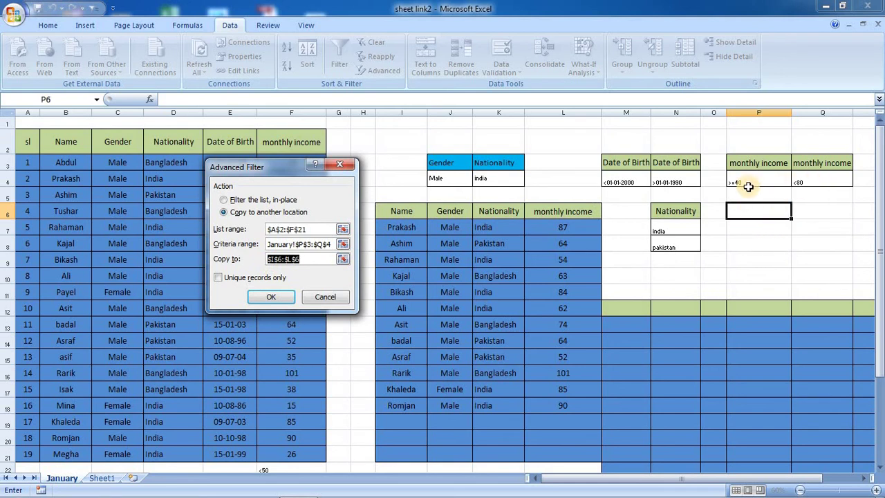
drag(395, 213, 563, 216)
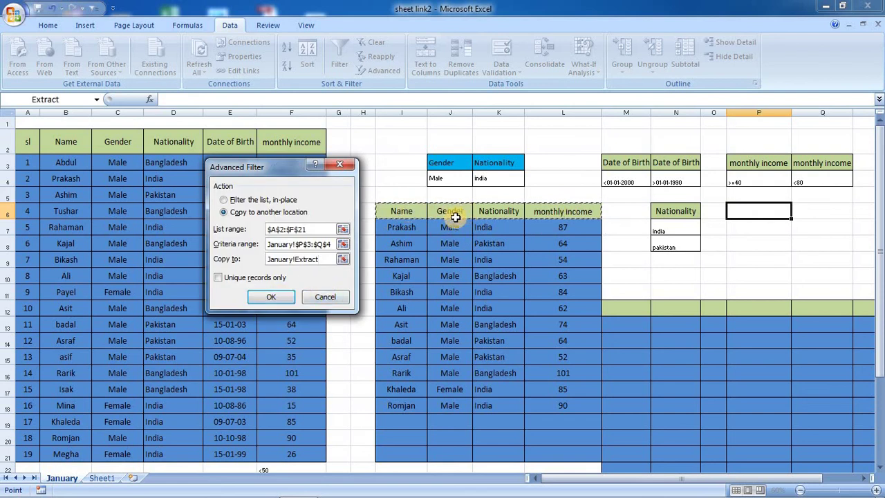
click(256, 298)
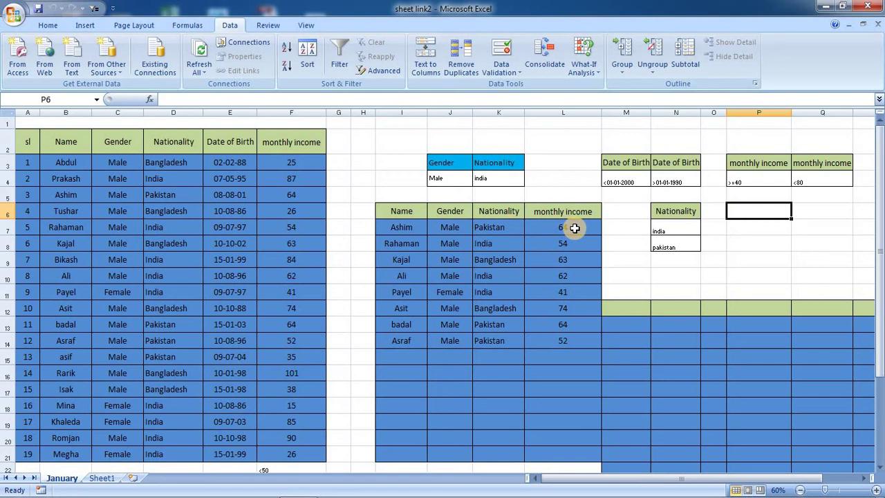
drag(575, 228, 561, 344)
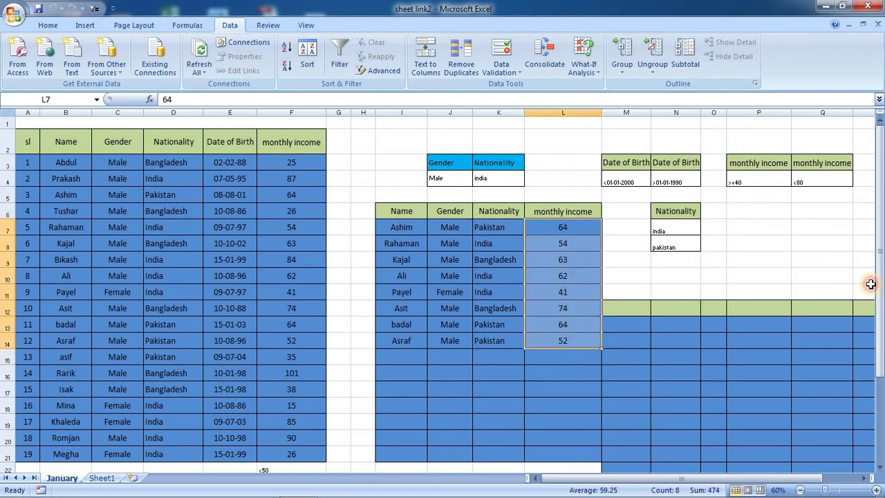
click(757, 183)
click(818, 182)
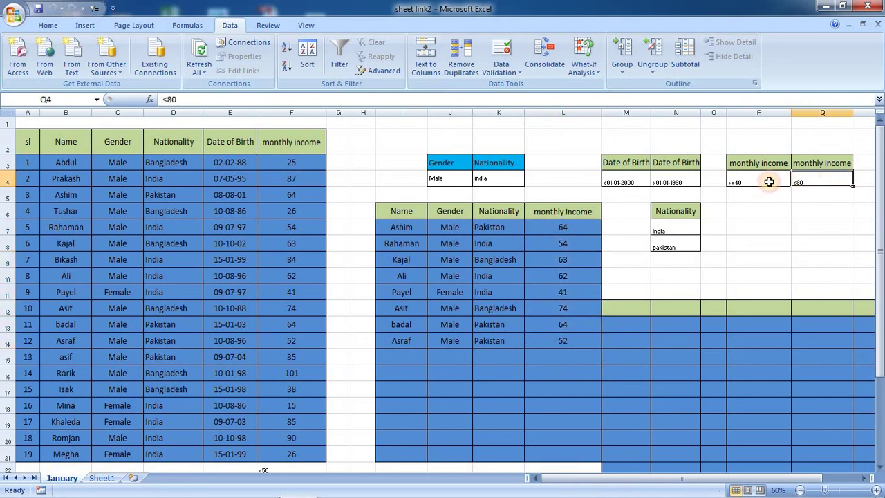
click(767, 182)
click(828, 181)
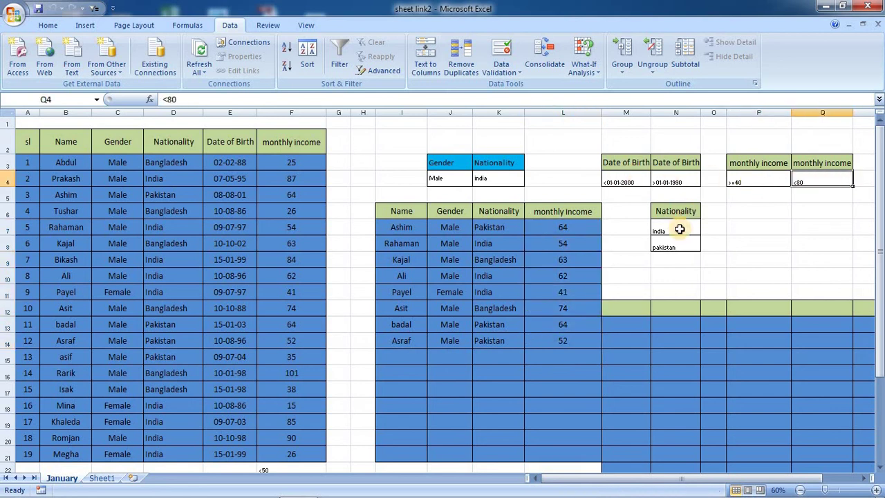
drag(679, 231, 675, 245)
click(563, 194)
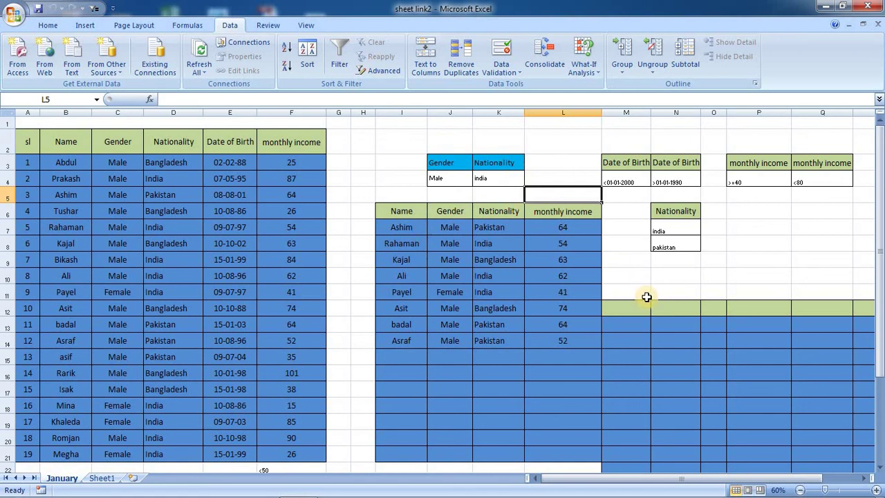
- Try copying Advanced Filter results to Sheet1!I9:N9, then dismiss the active-sheet-only error
click(379, 70)
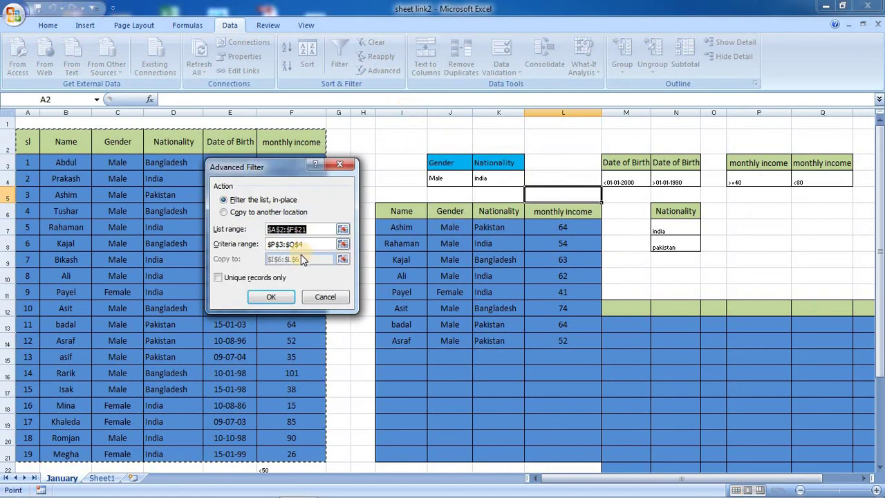
click(233, 213)
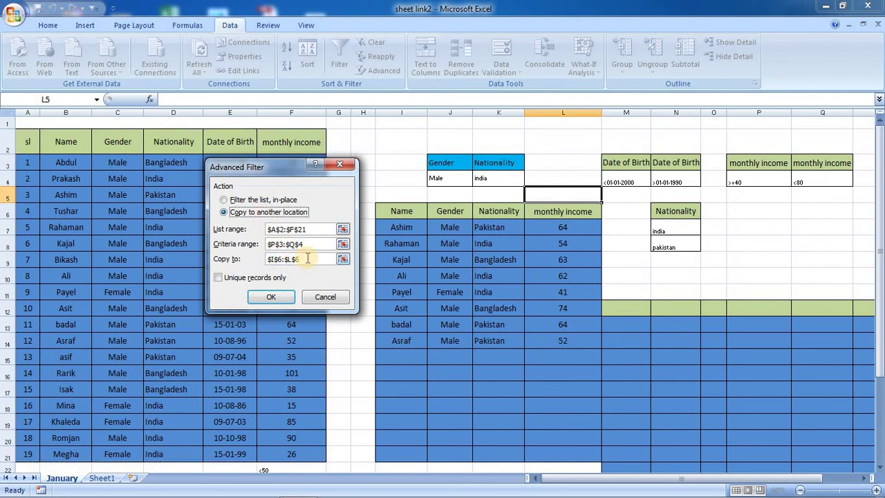
drag(307, 259, 268, 259)
click(102, 478)
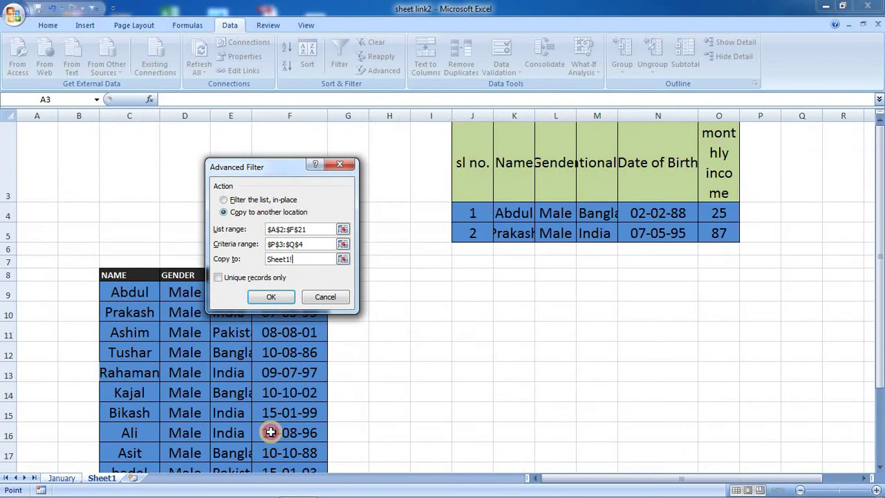
drag(439, 294, 618, 291)
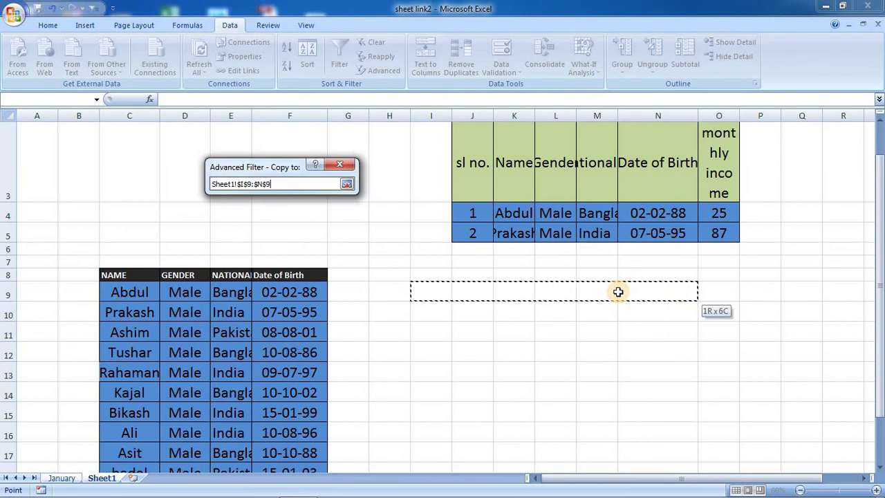
drag(618, 292, 618, 292)
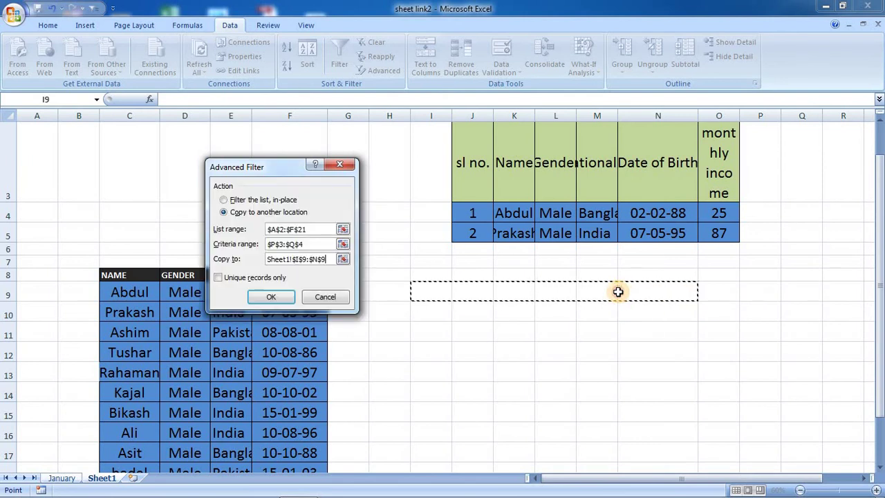
click(269, 299)
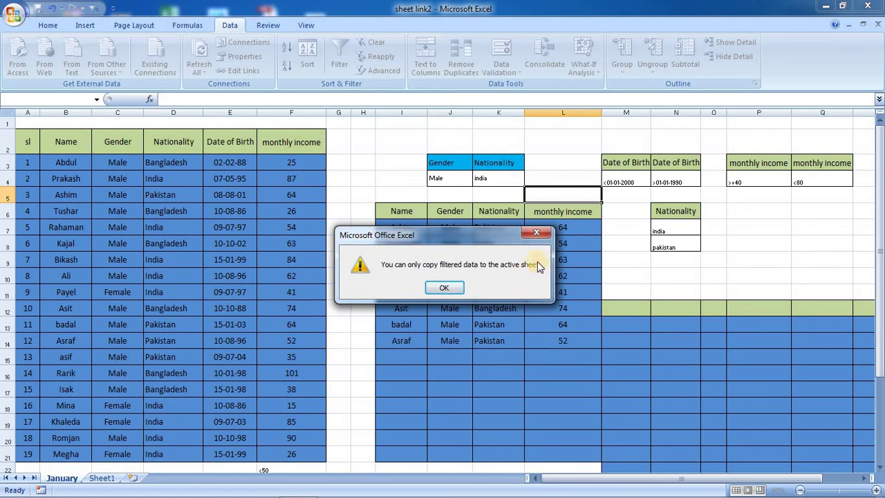
click(451, 286)
- Delete the earlier filtered results in I7:L14 on the January sheet
click(408, 228)
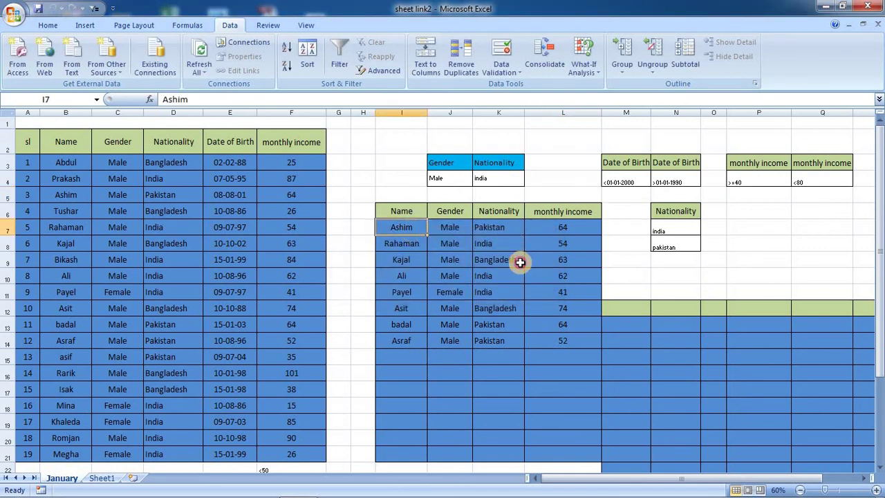
drag(520, 262, 578, 339)
key(Delete)
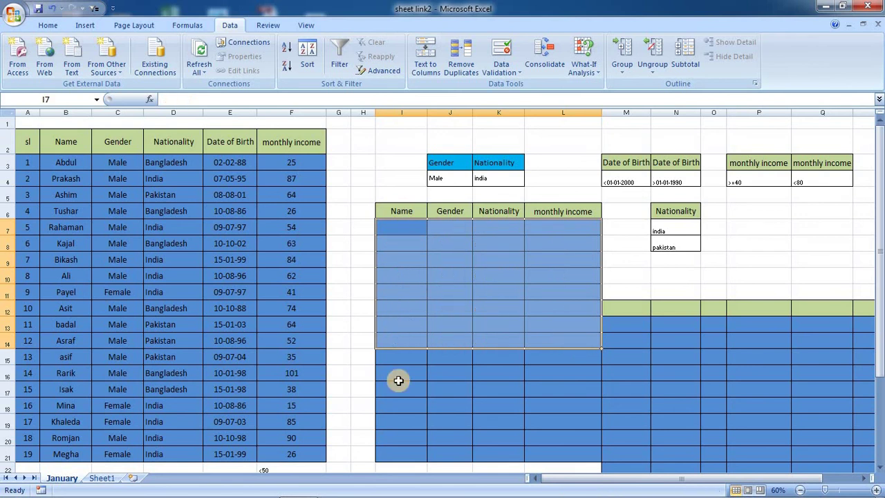
- Clear the data rows C9:F23 of the Sheet1 table
click(102, 478)
drag(132, 295, 308, 443)
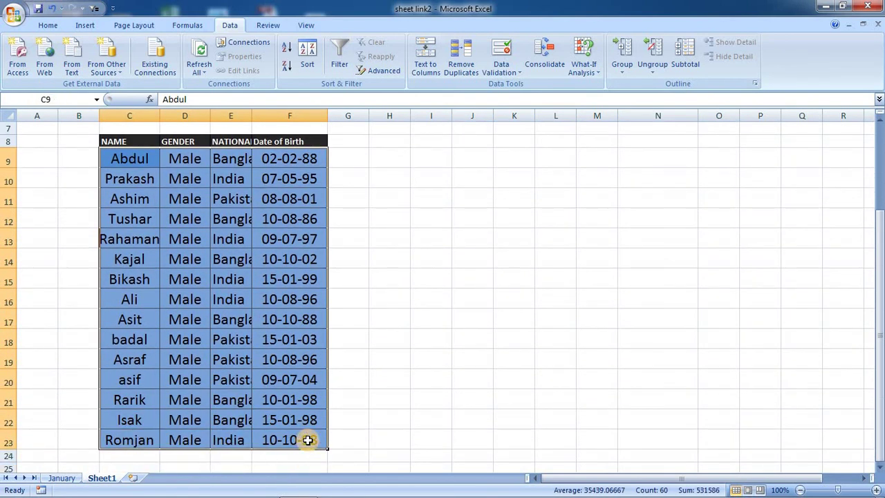
key(Delete)
scroll(311, 277, up, 2)
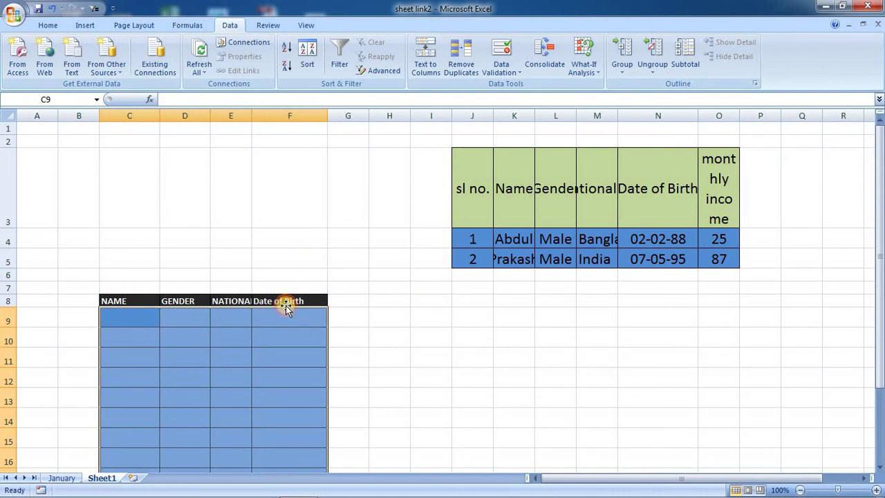
click(289, 301)
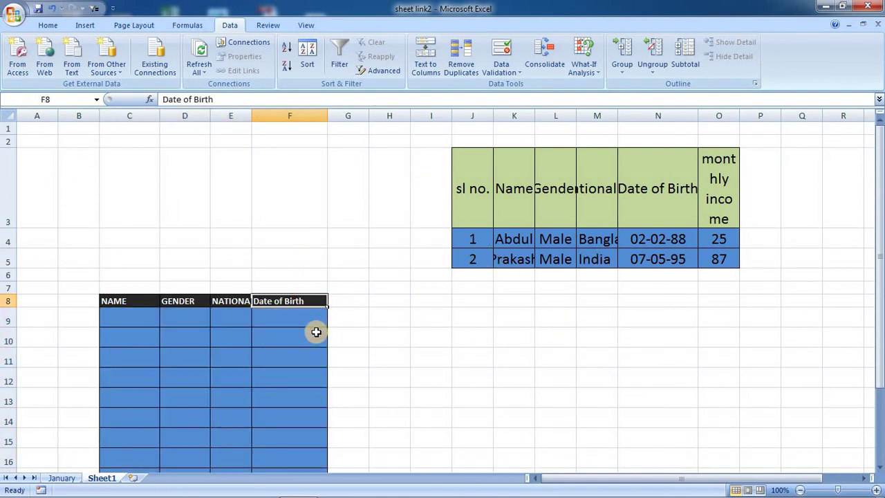
click(243, 341)
click(141, 323)
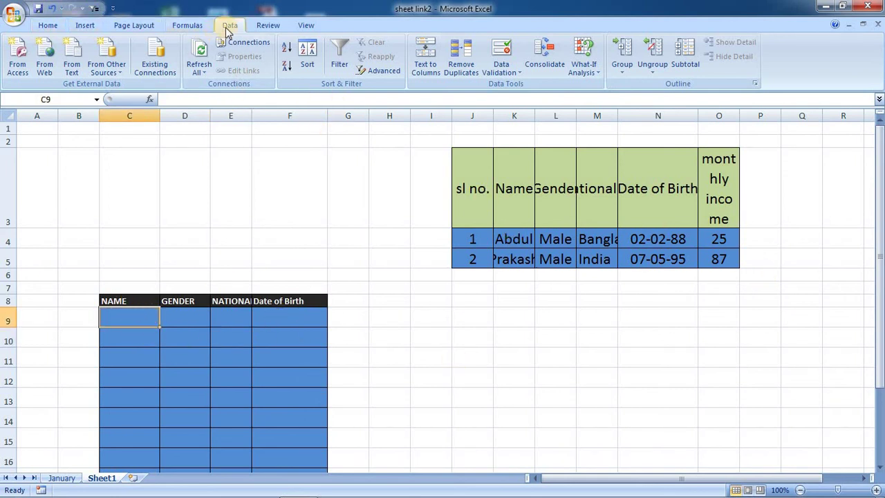
- From Sheet1, set Advanced Filter to copy elsewhere using list range January!A2:F21
click(347, 69)
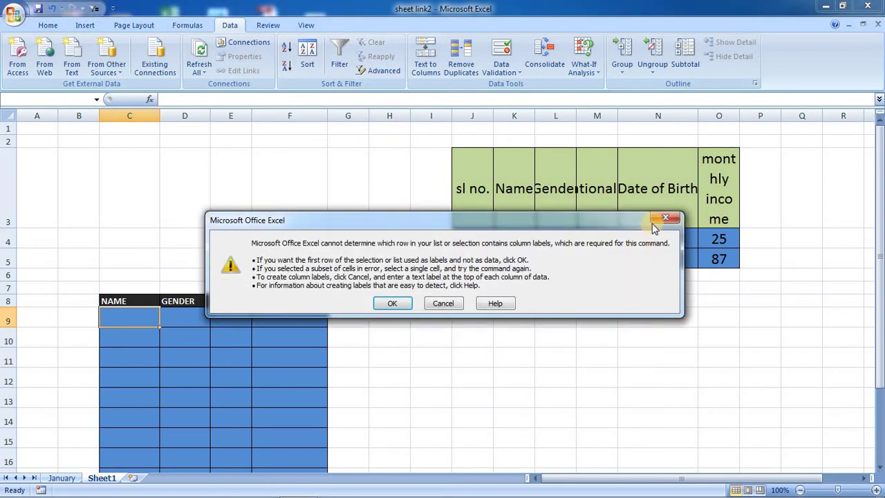
click(665, 219)
click(543, 353)
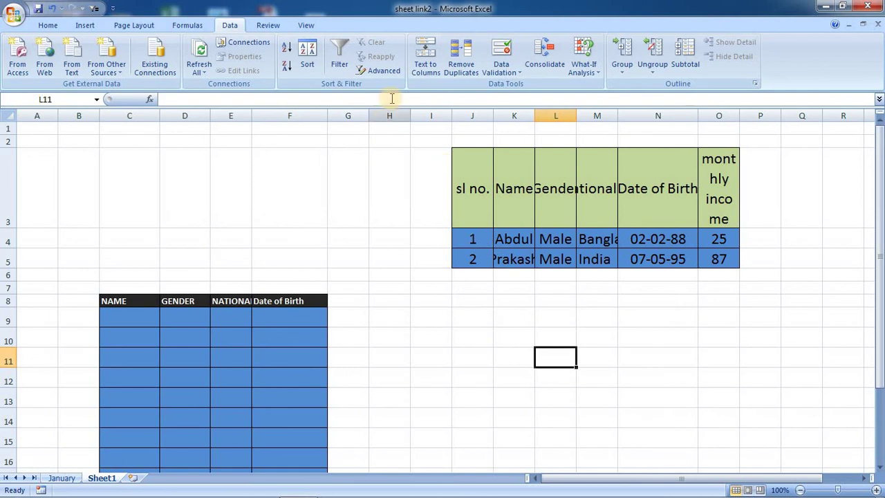
click(382, 71)
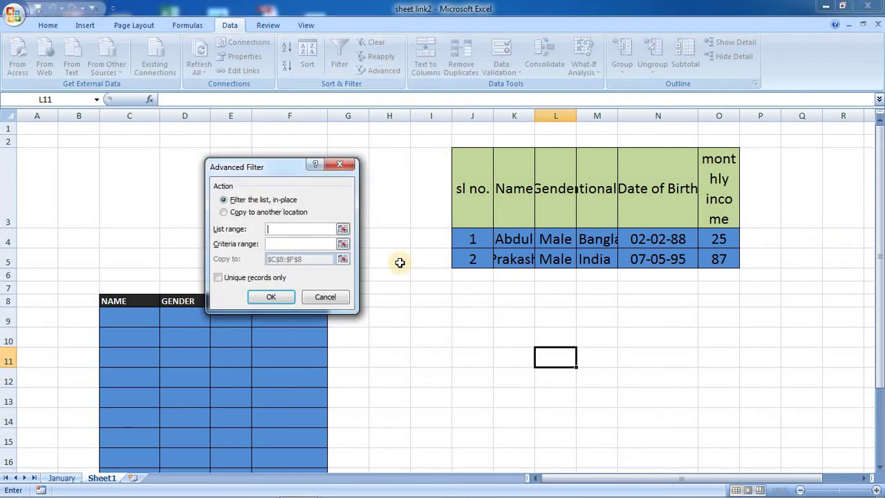
click(256, 213)
click(273, 229)
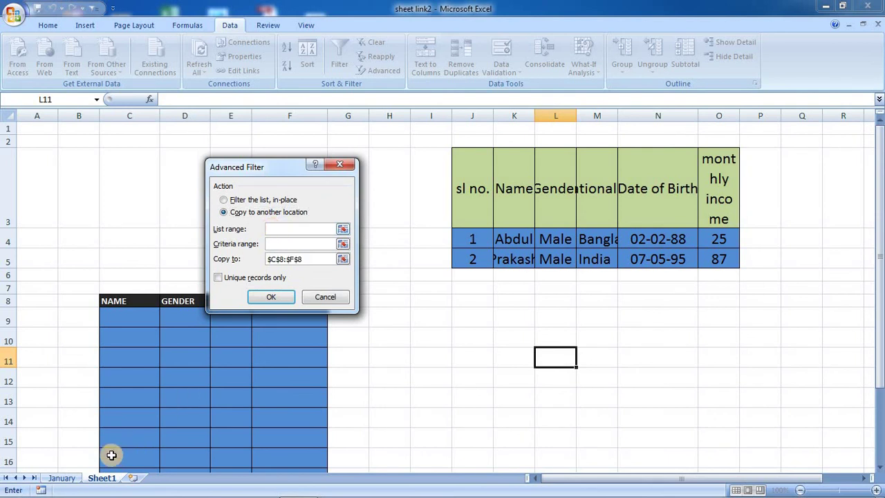
click(59, 478)
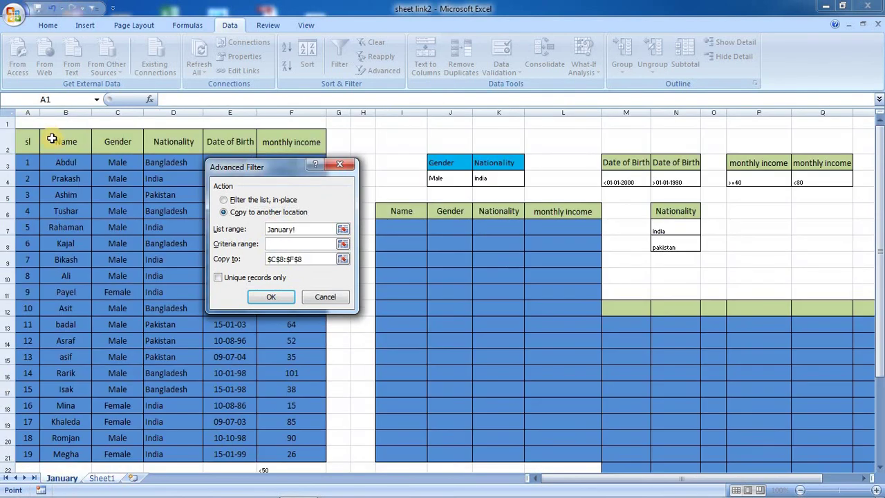
drag(28, 145, 277, 458)
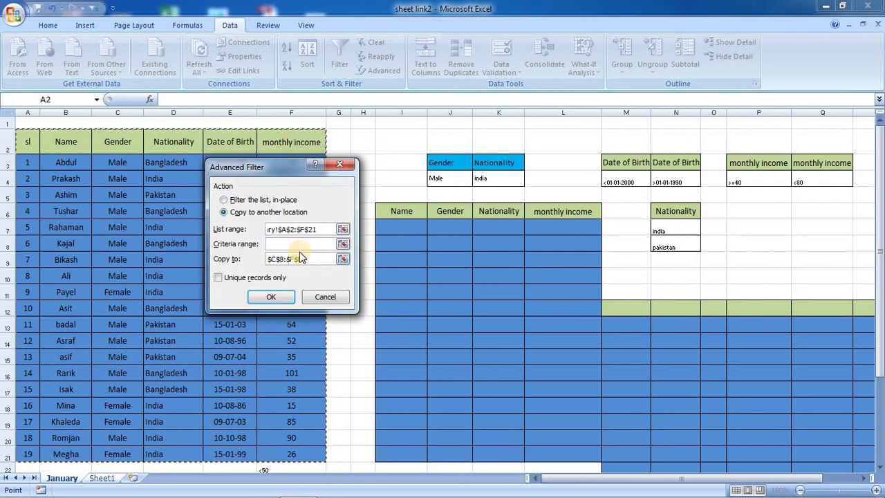
- Set criteria January!P3:Q4 and destination Sheet1!C8:F8, then run the filter
click(289, 244)
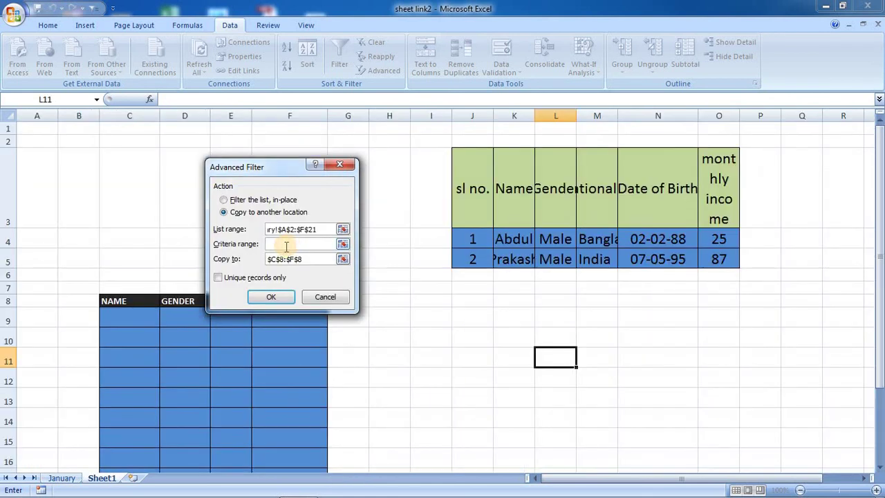
click(64, 478)
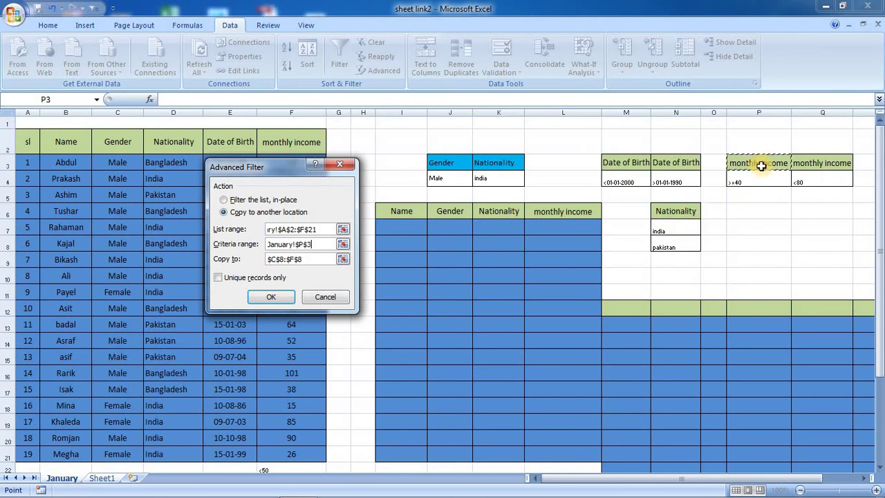
drag(761, 166, 802, 174)
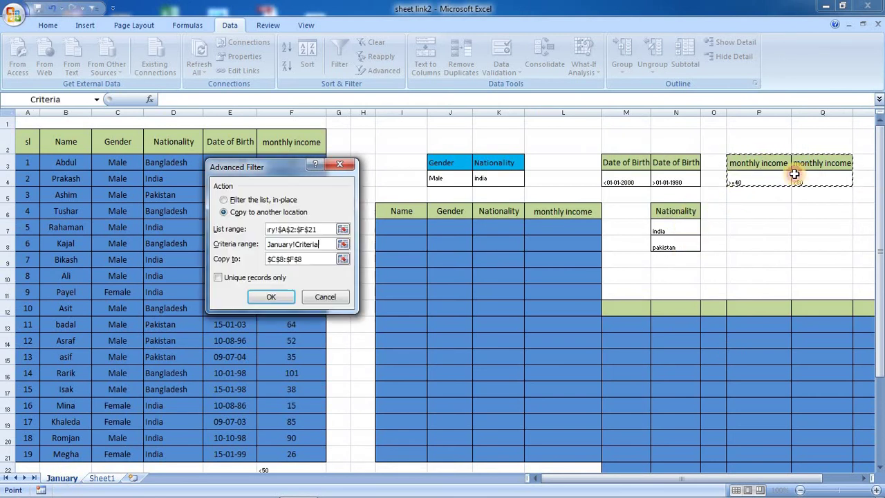
click(301, 258)
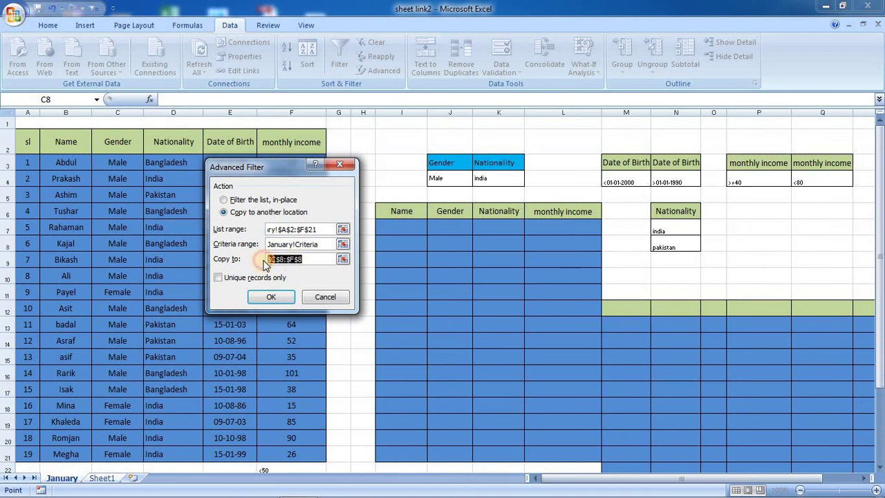
key(ctrl+Page_Down)
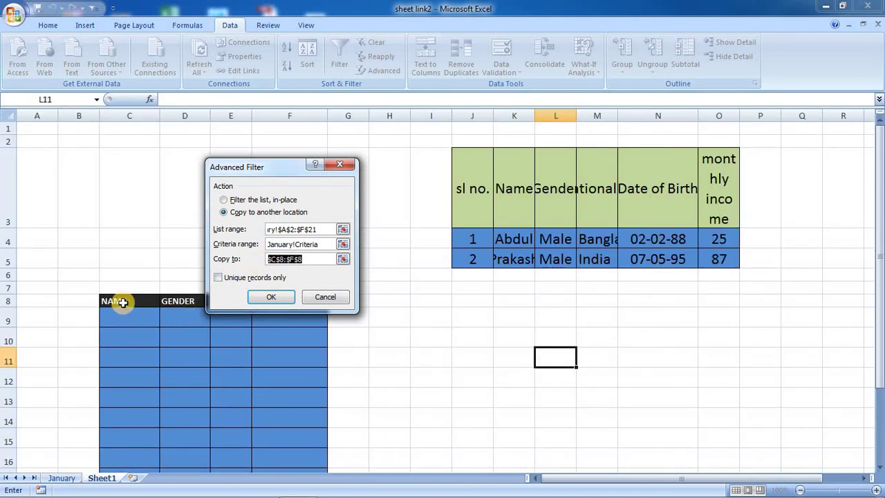
drag(118, 302, 283, 302)
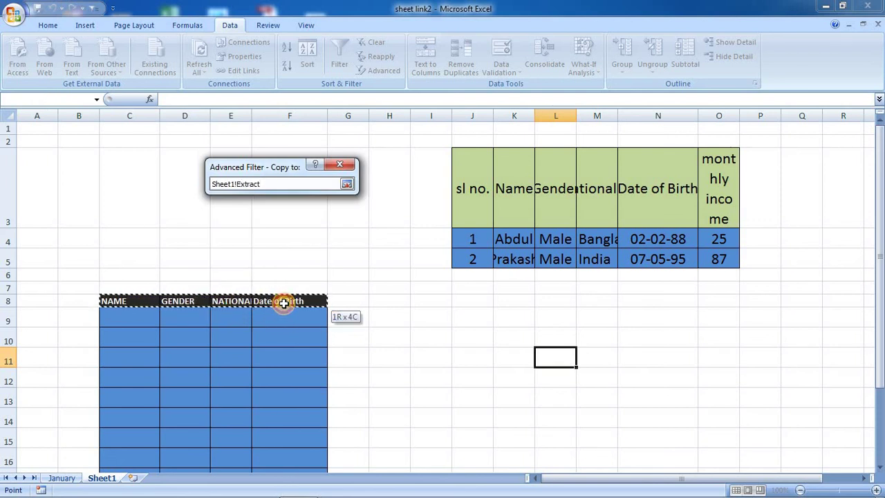
drag(284, 302, 285, 304)
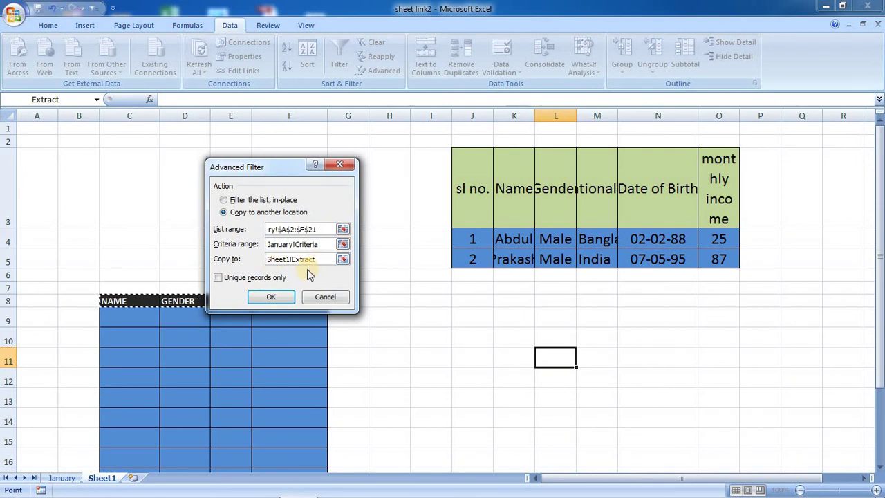
click(271, 297)
scroll(340, 319, down, 2)
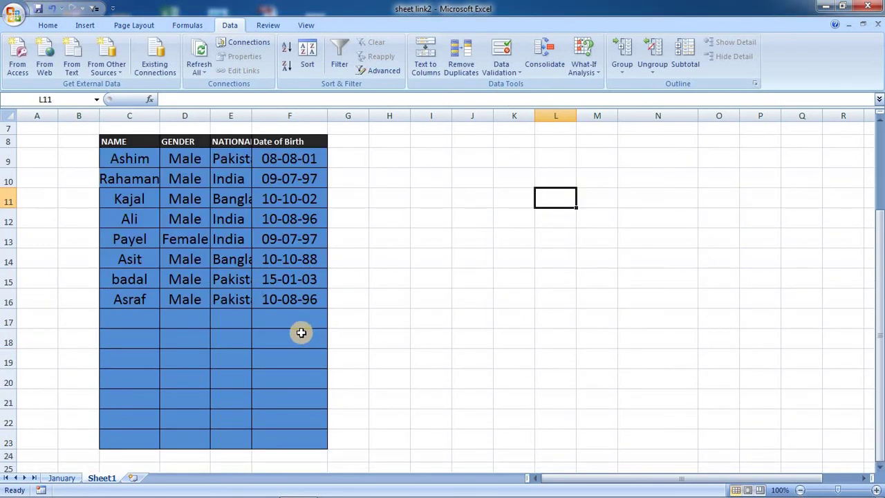
- Widen Sheet1's column E to 16.00 so nationalities show, then return to January
scroll(296, 325, up, 2)
drag(252, 120, 286, 118)
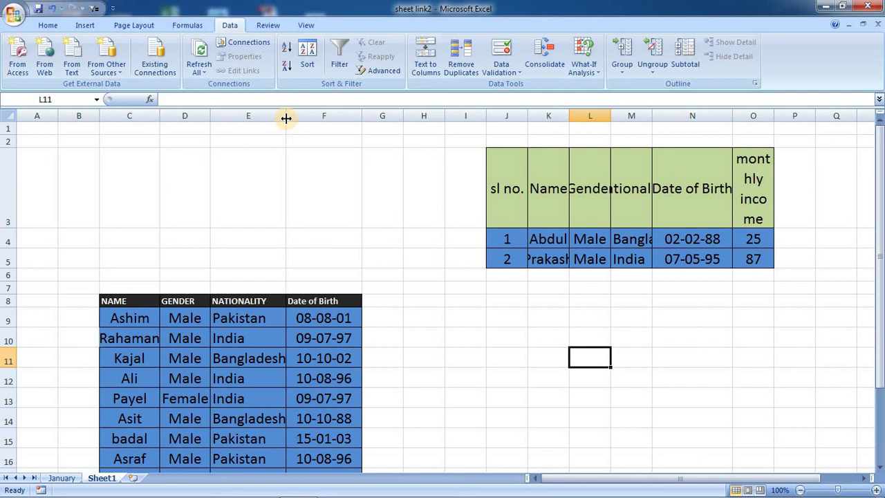
click(60, 477)
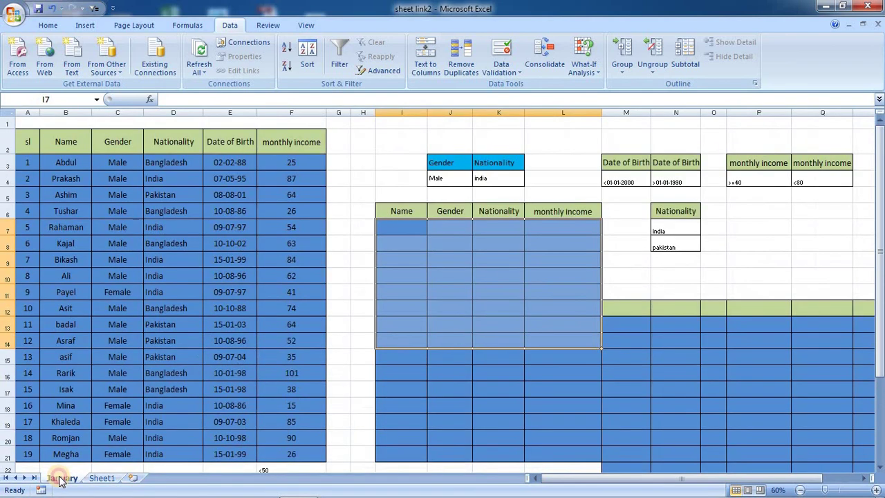